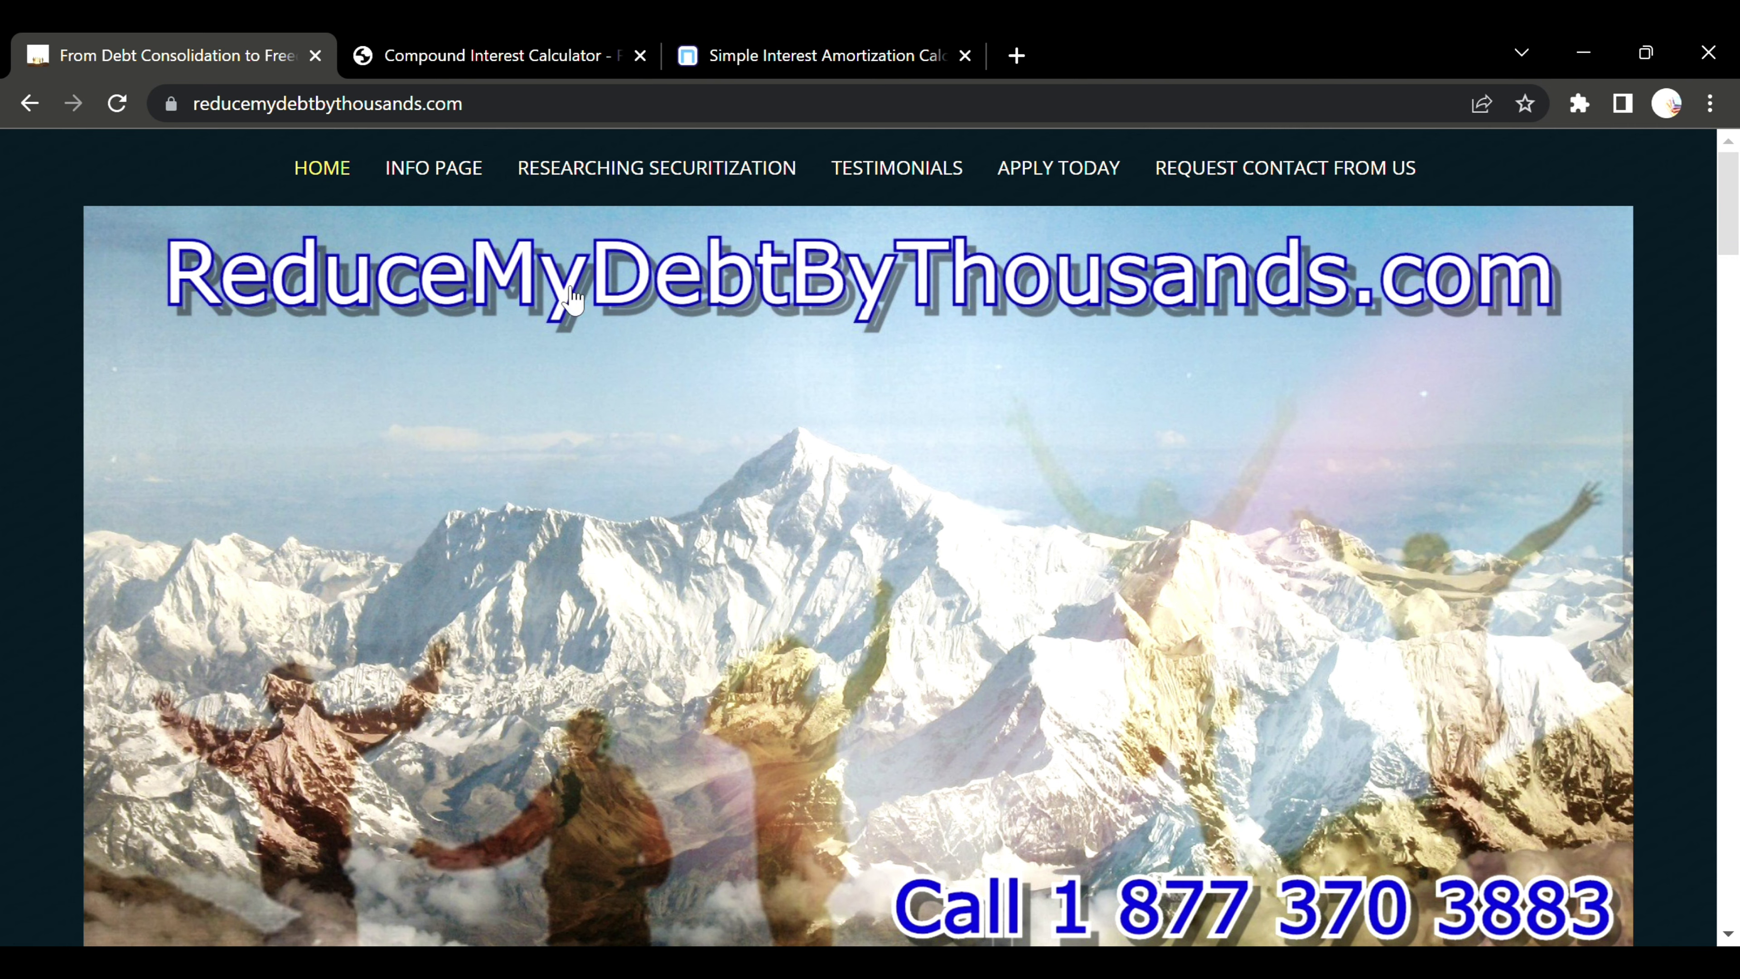
- Open the Info Page on ReduceMyDebtByThousands.com and scroll to the simple and compound interest calculator links
click(434, 175)
scroll(596, 315, down, 20)
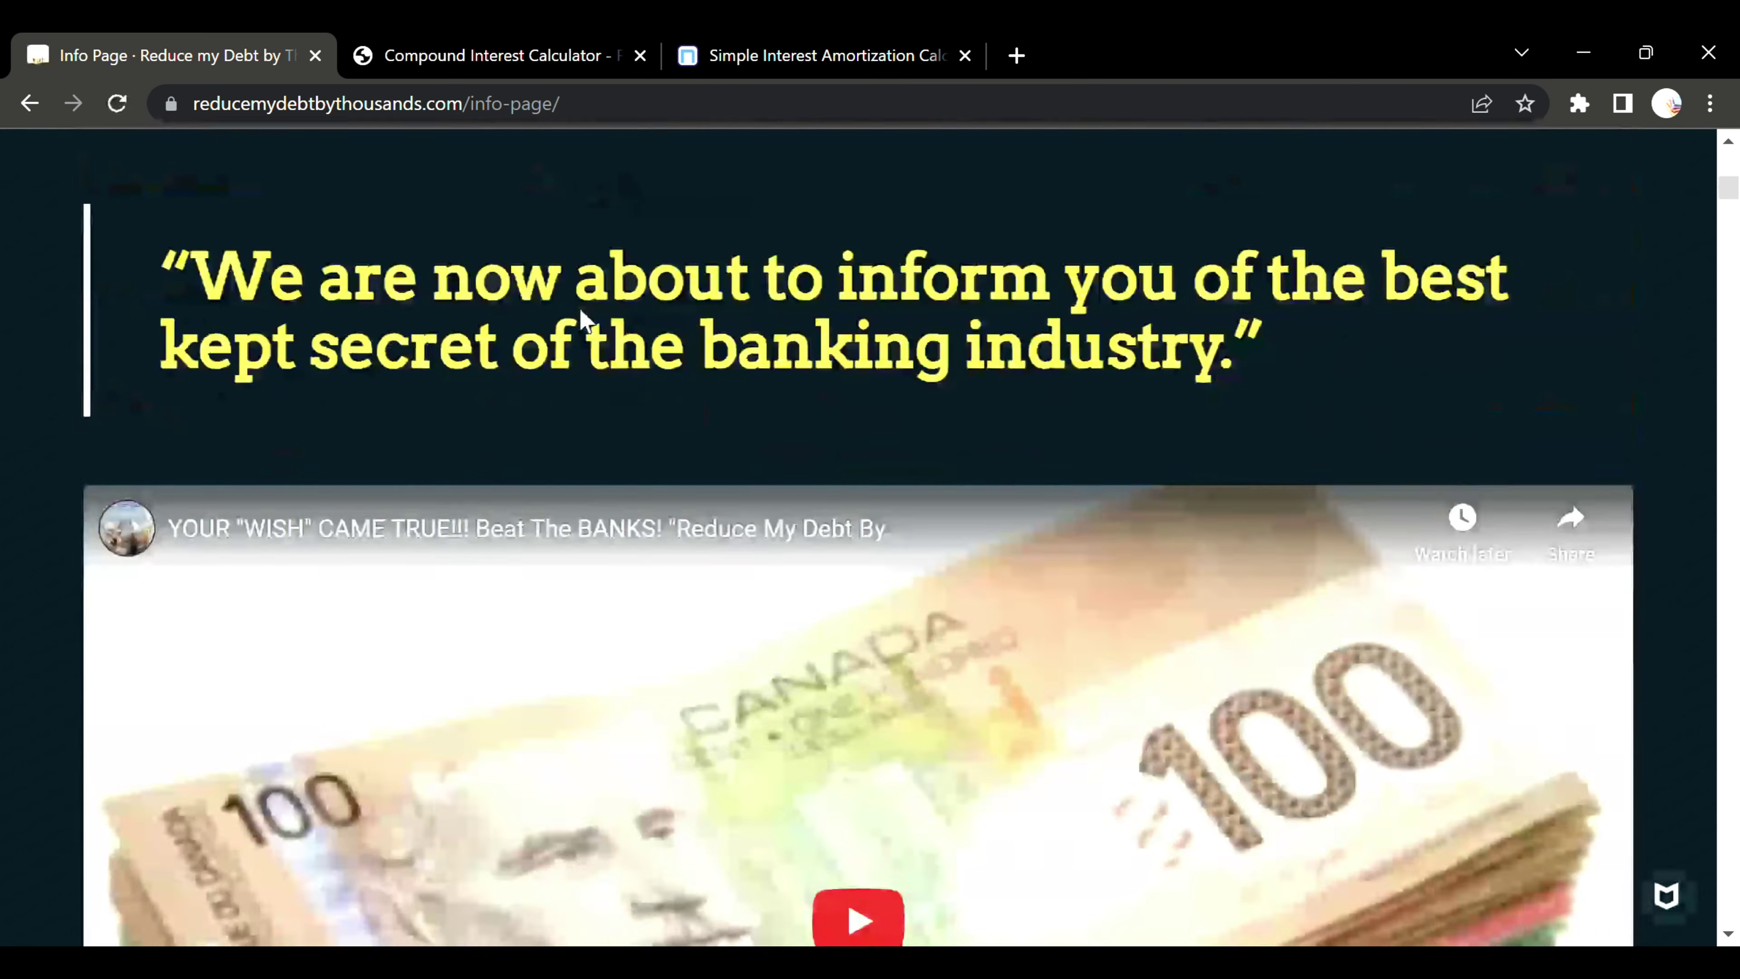
scroll(684, 336, up, 15)
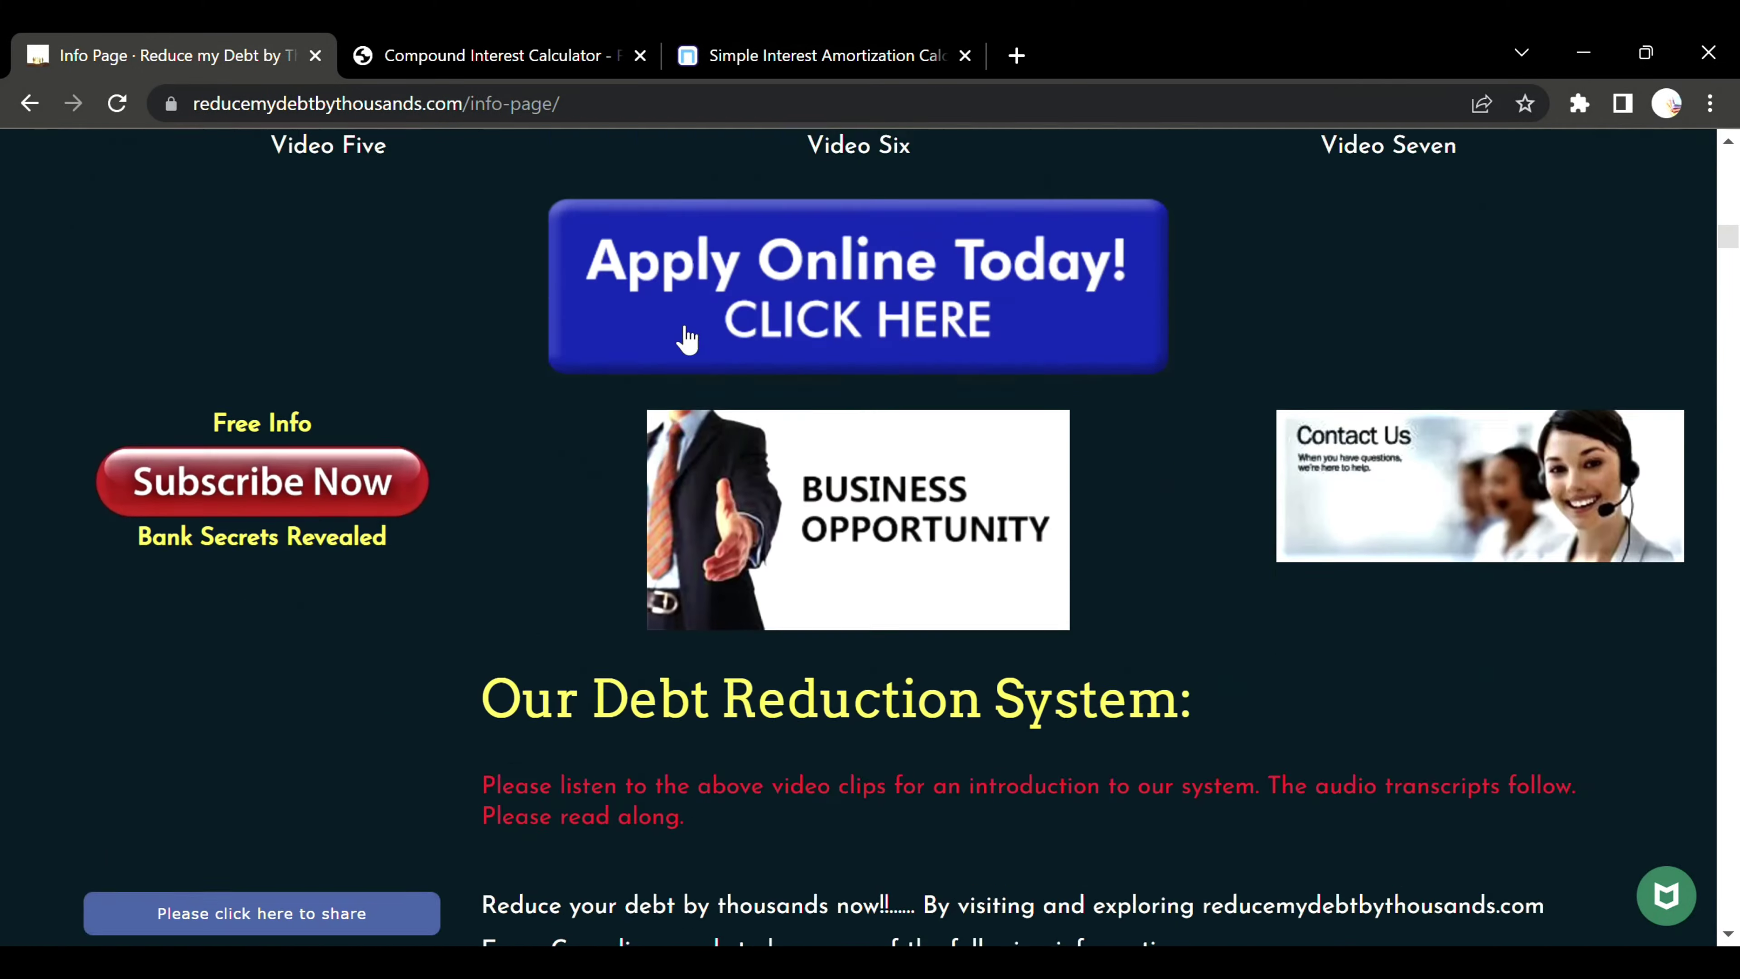
scroll(685, 336, down, 10)
scroll(688, 338, down, 20)
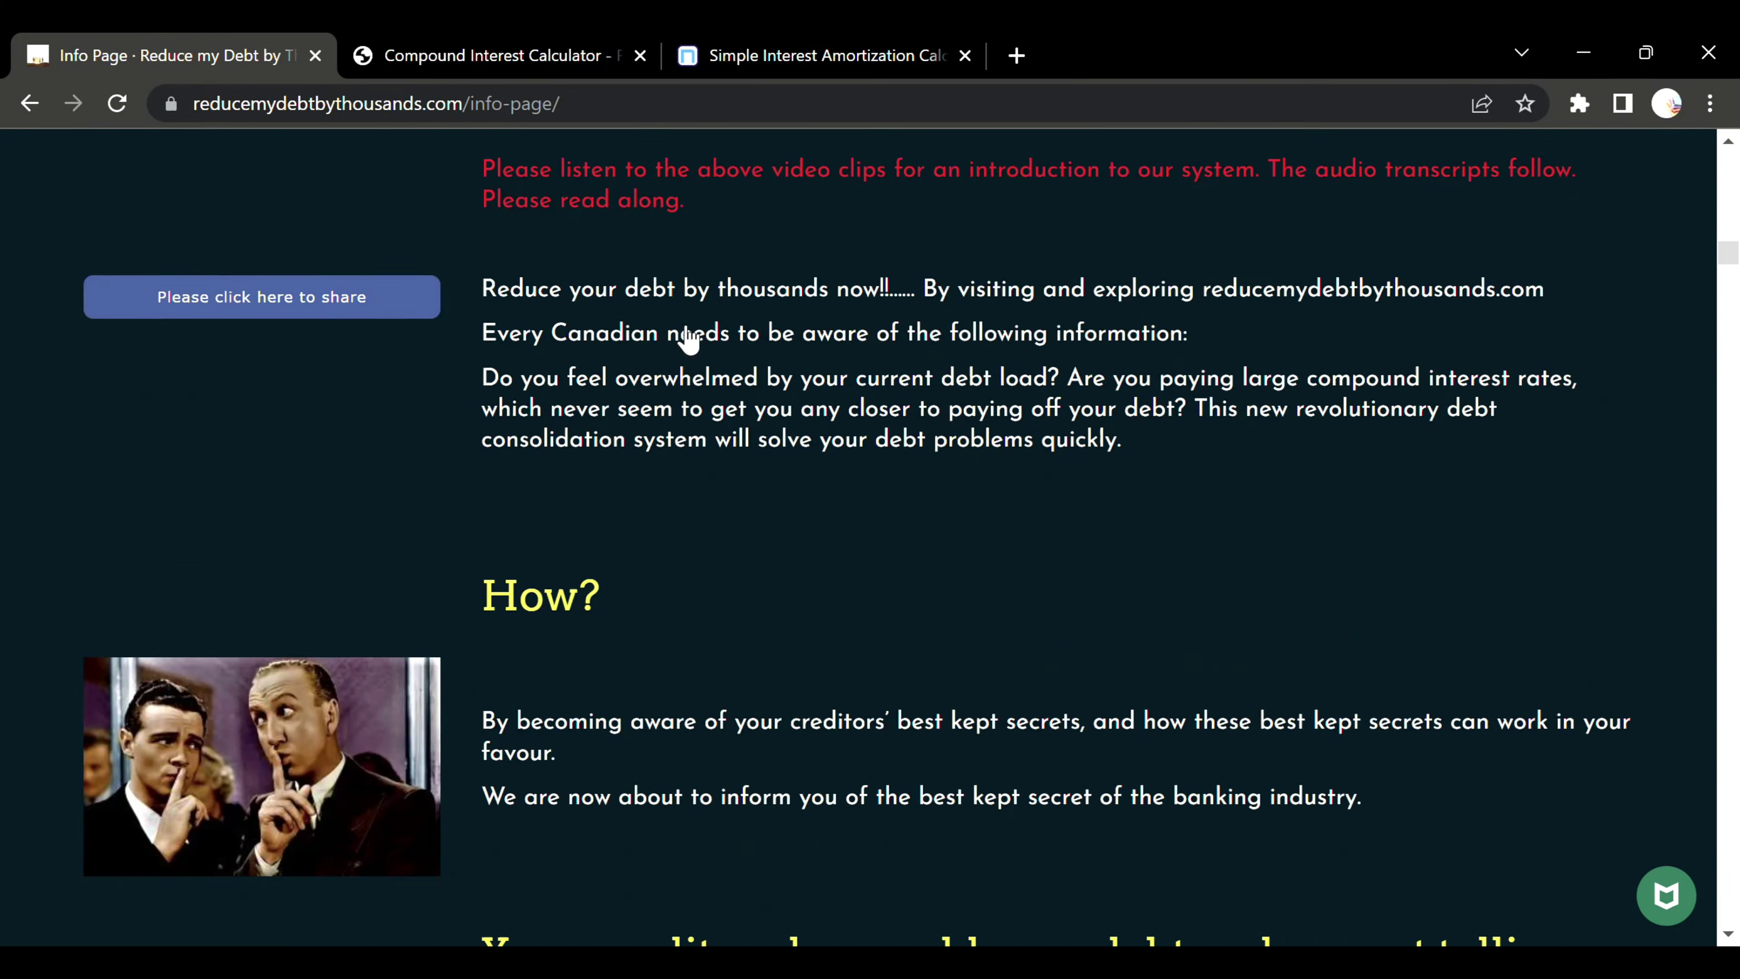
scroll(680, 336, down, 20)
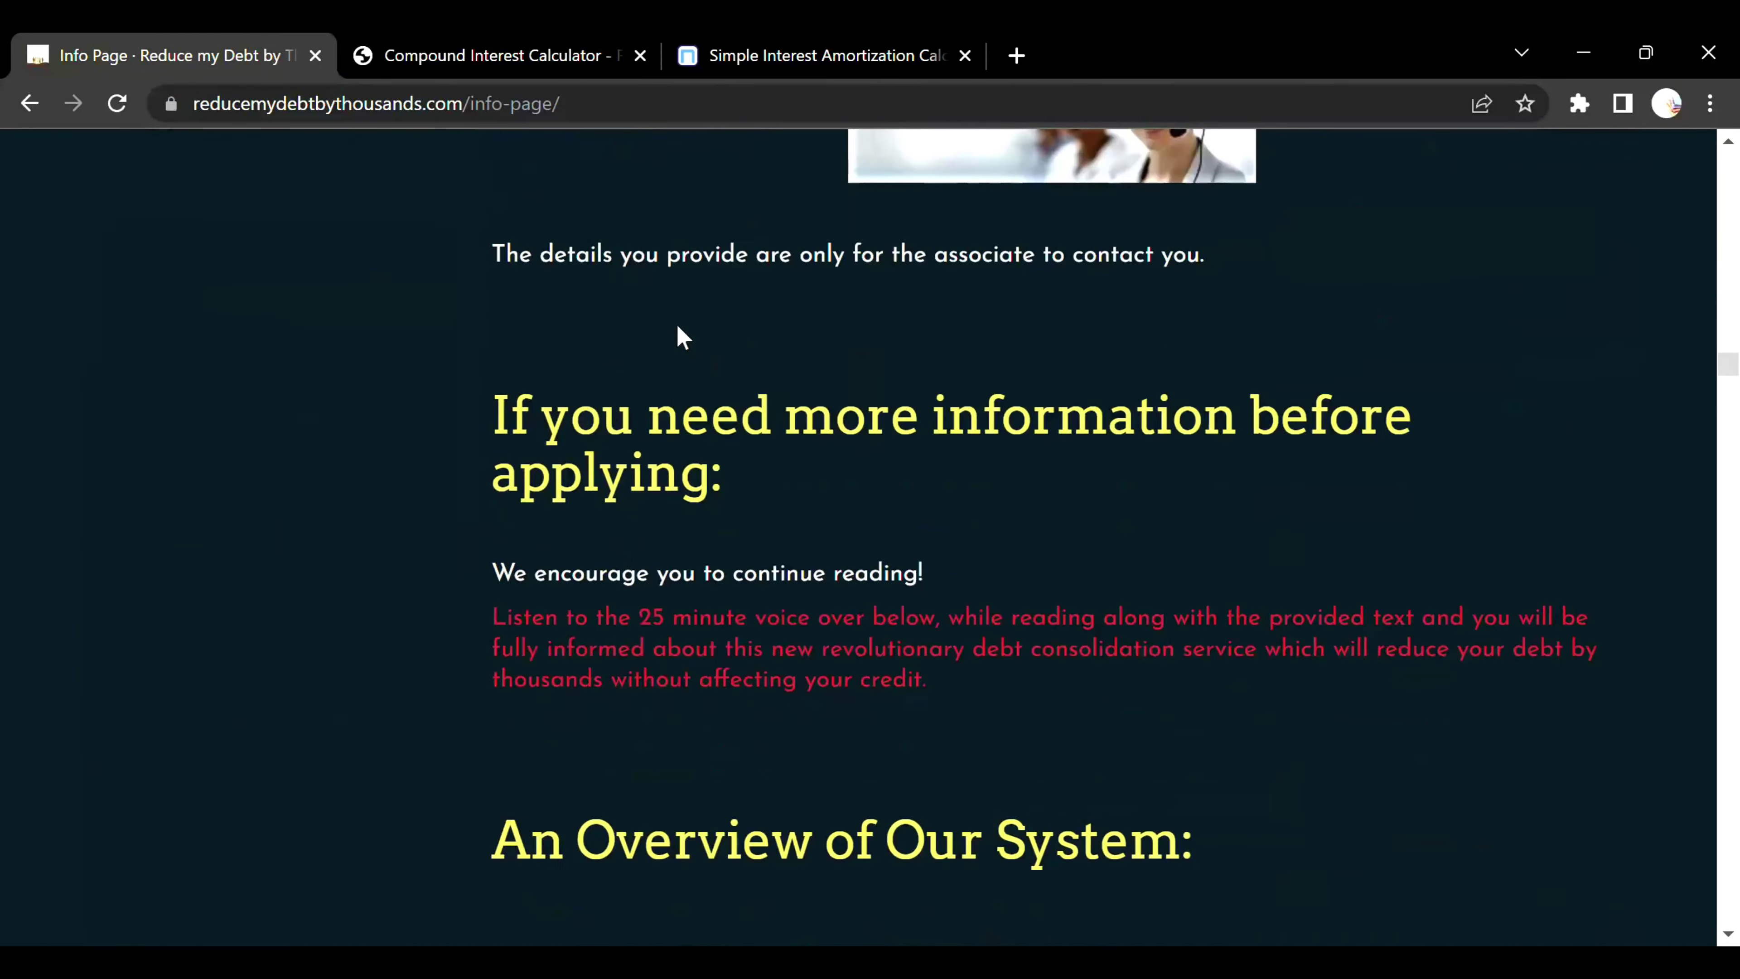
scroll(680, 336, down, 20)
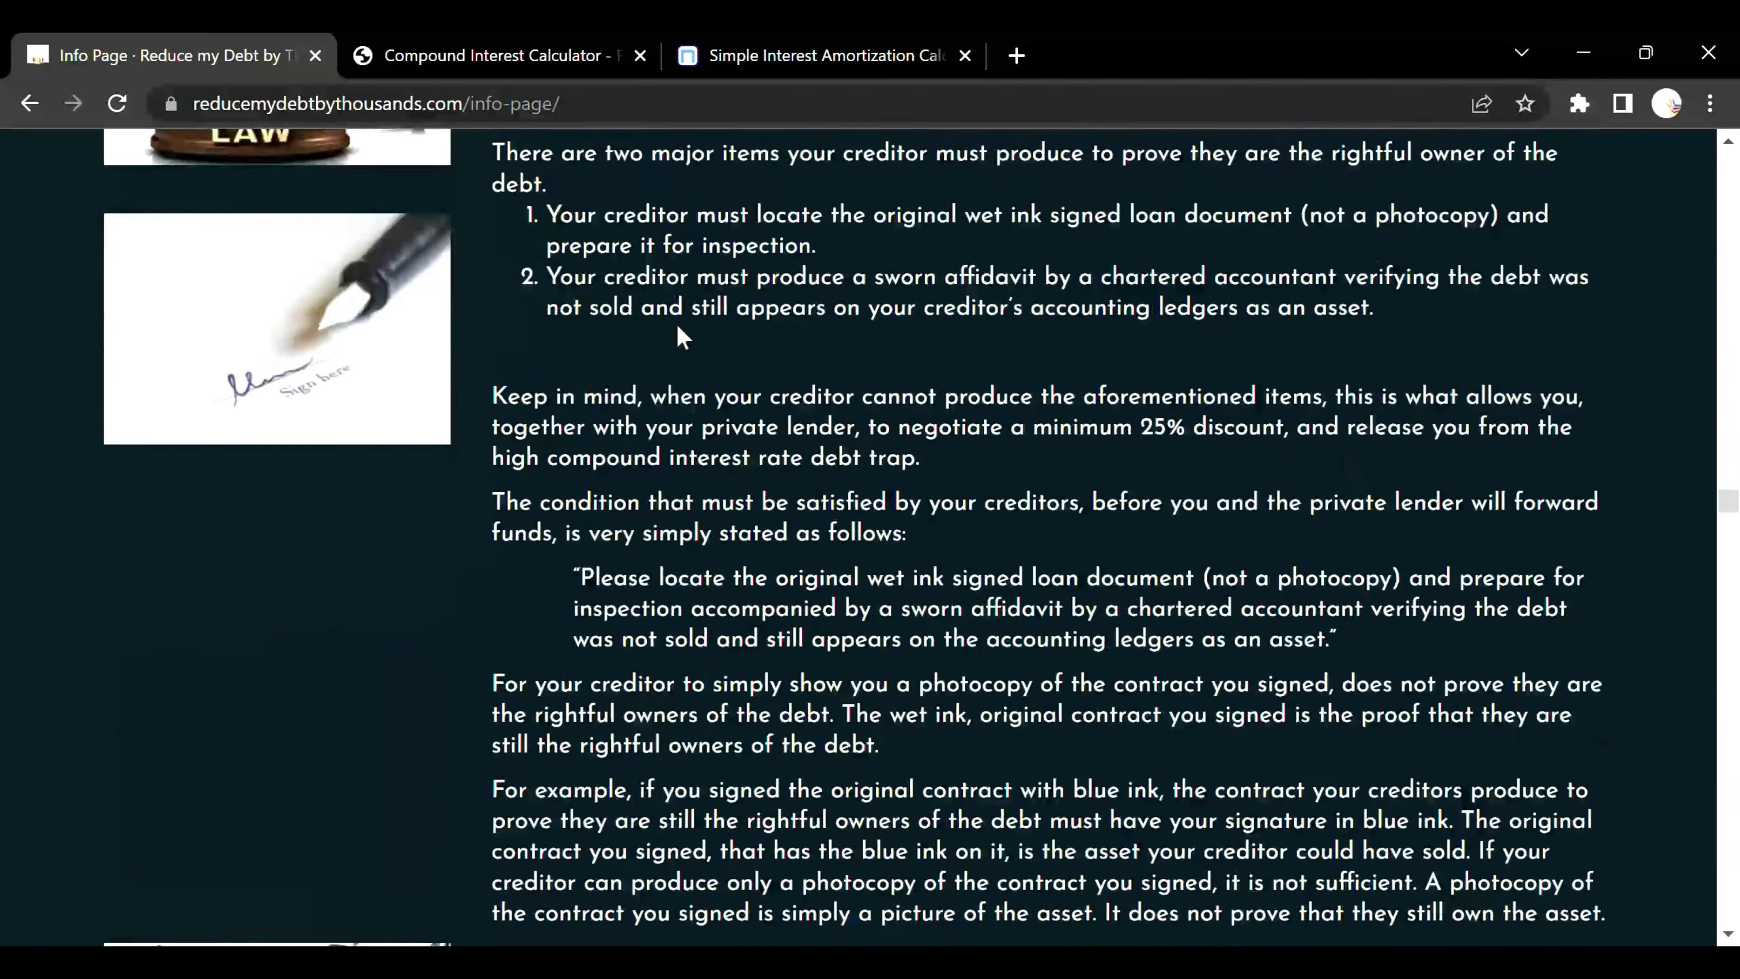
scroll(681, 335, down, 20)
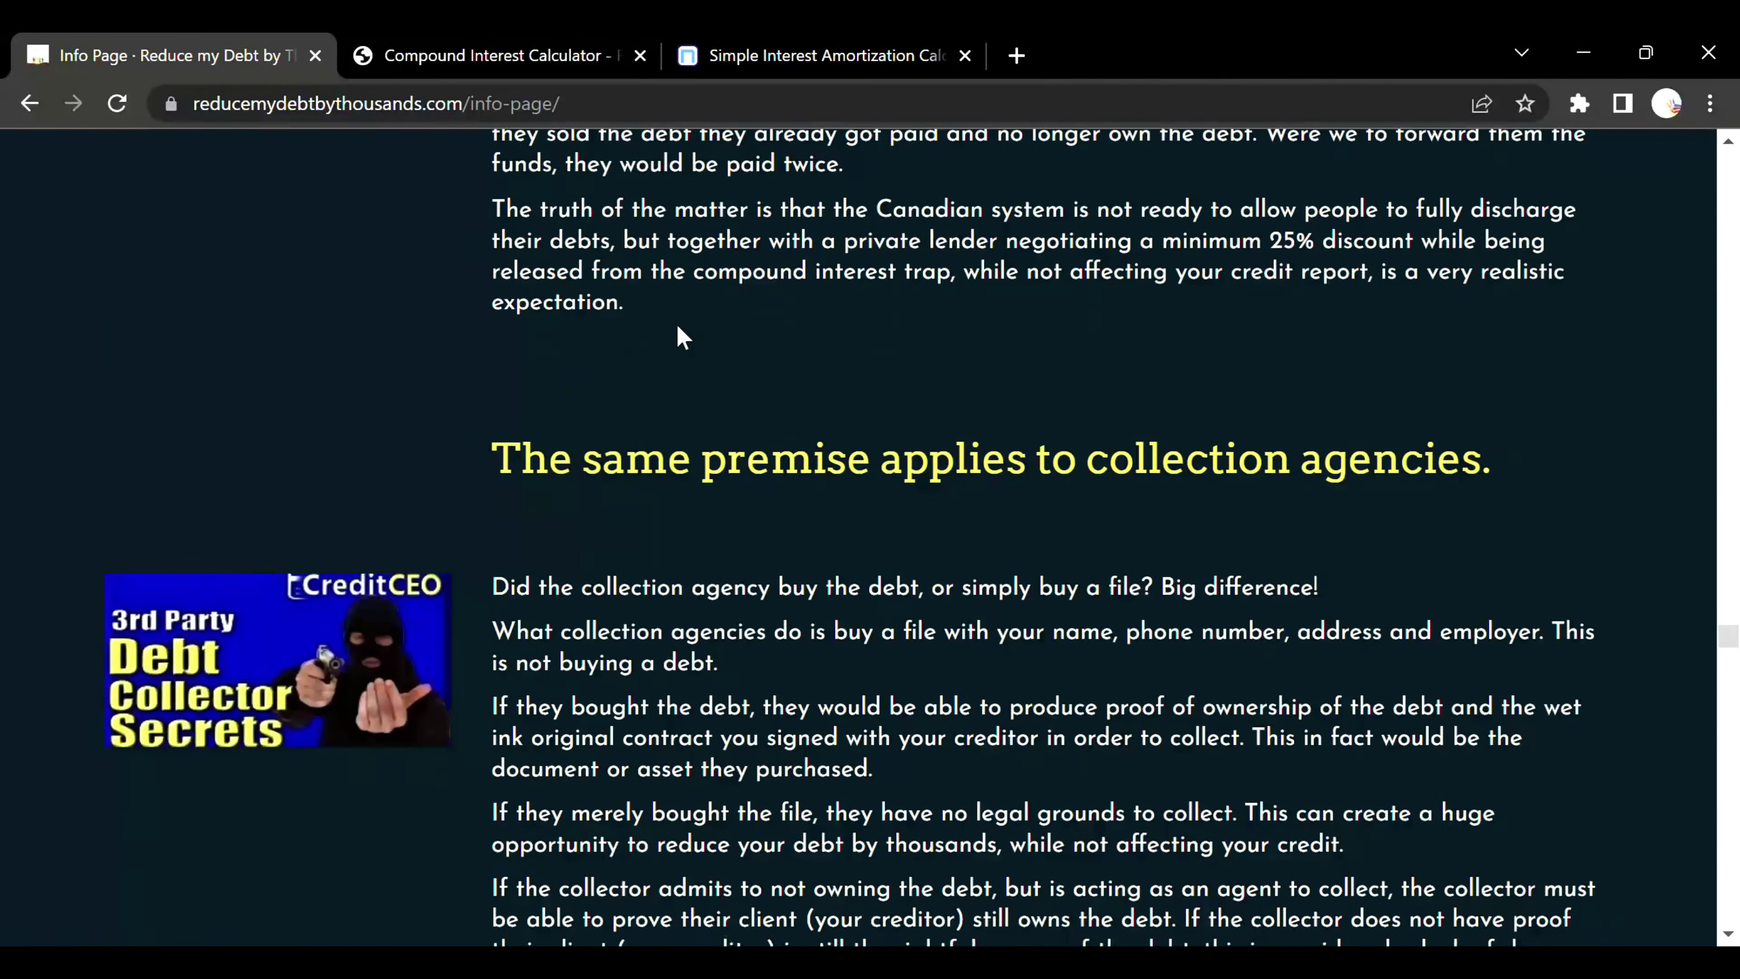
scroll(685, 341, down, 20)
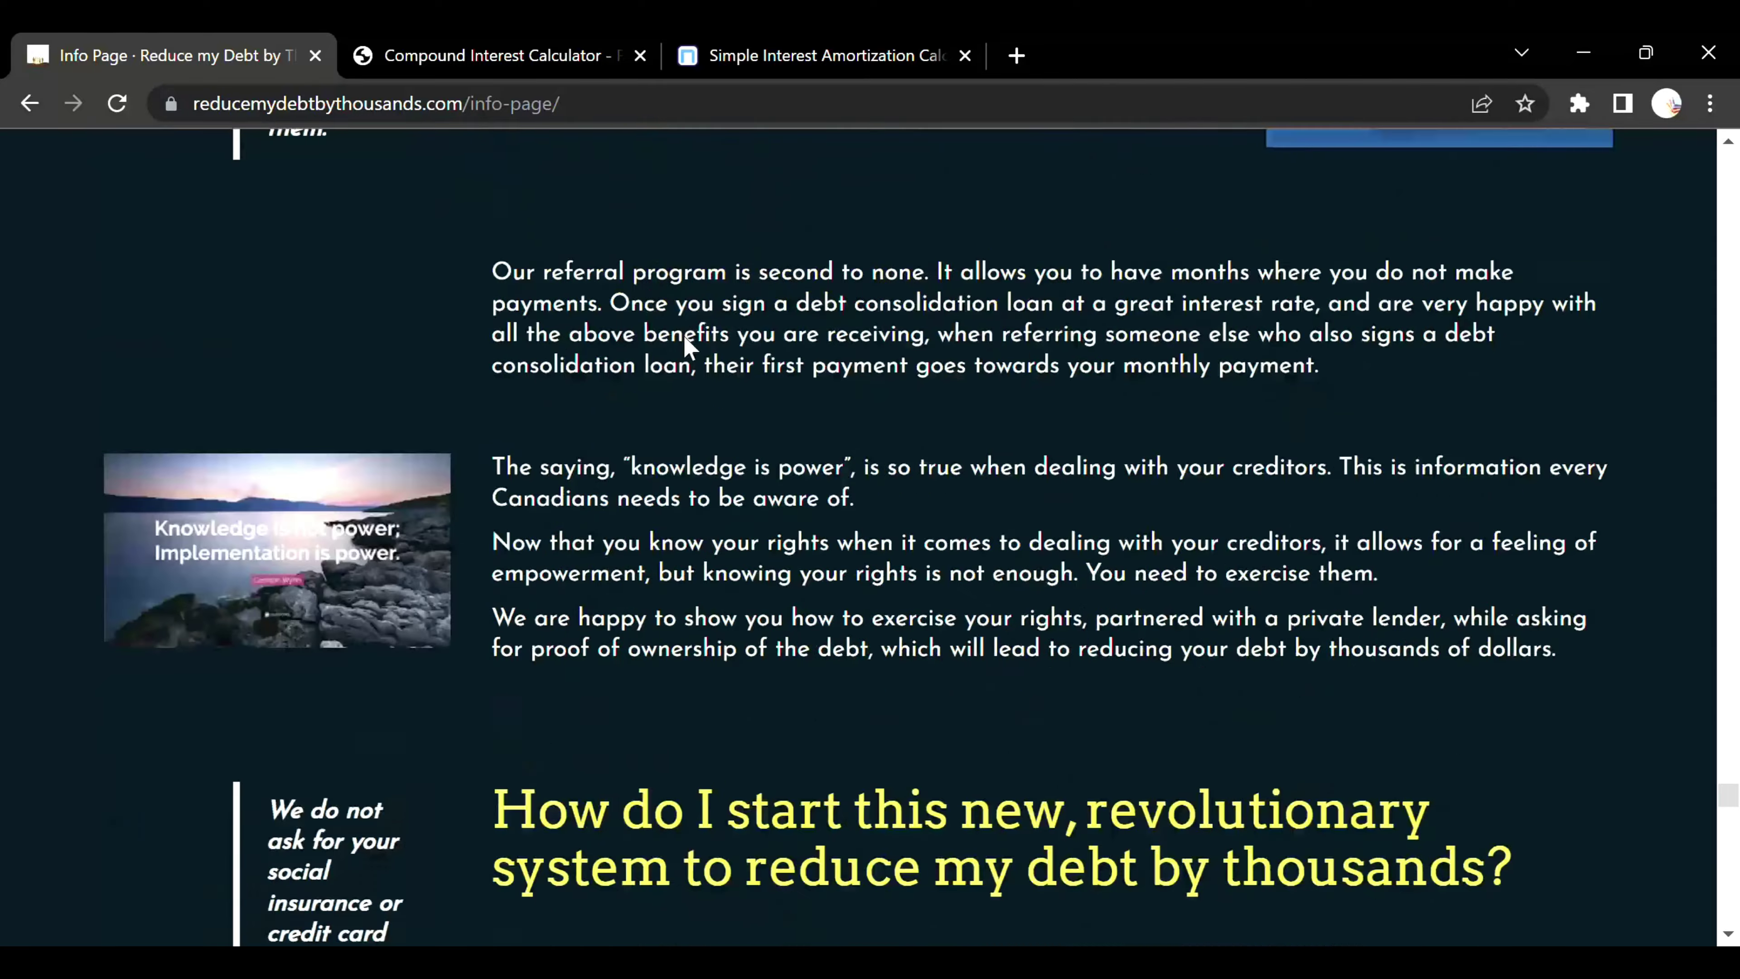
scroll(695, 351, down, 6)
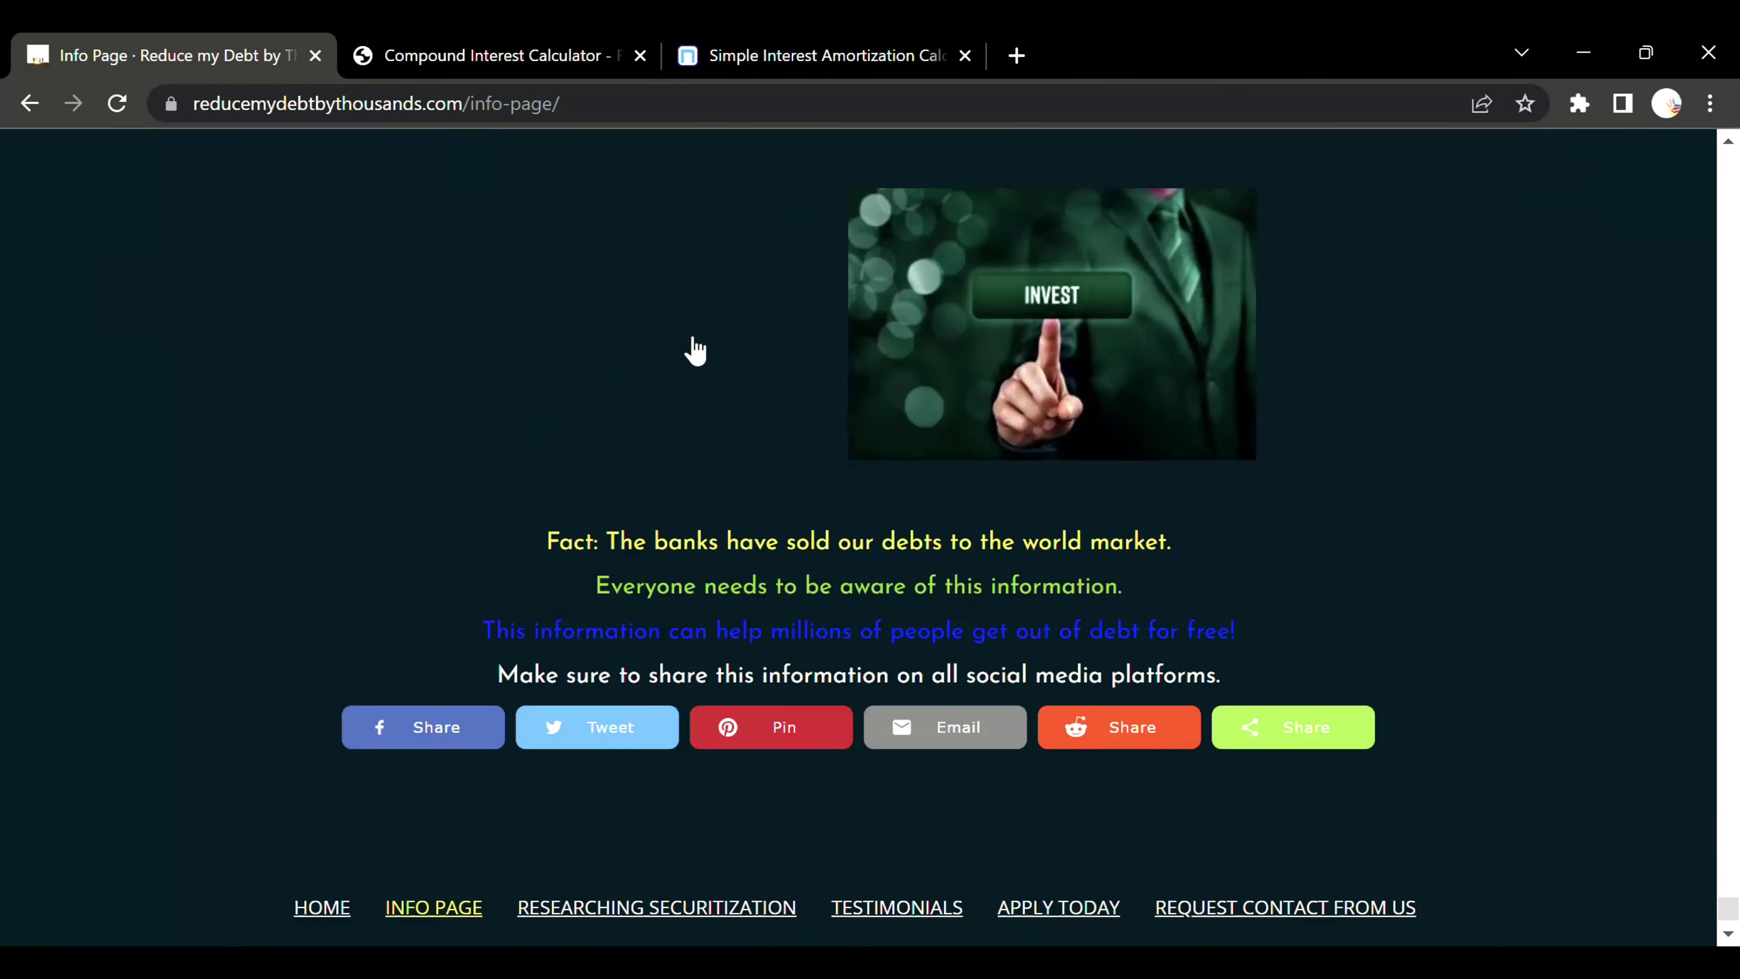
scroll(691, 349, up, 9)
scroll(757, 433, up, 1)
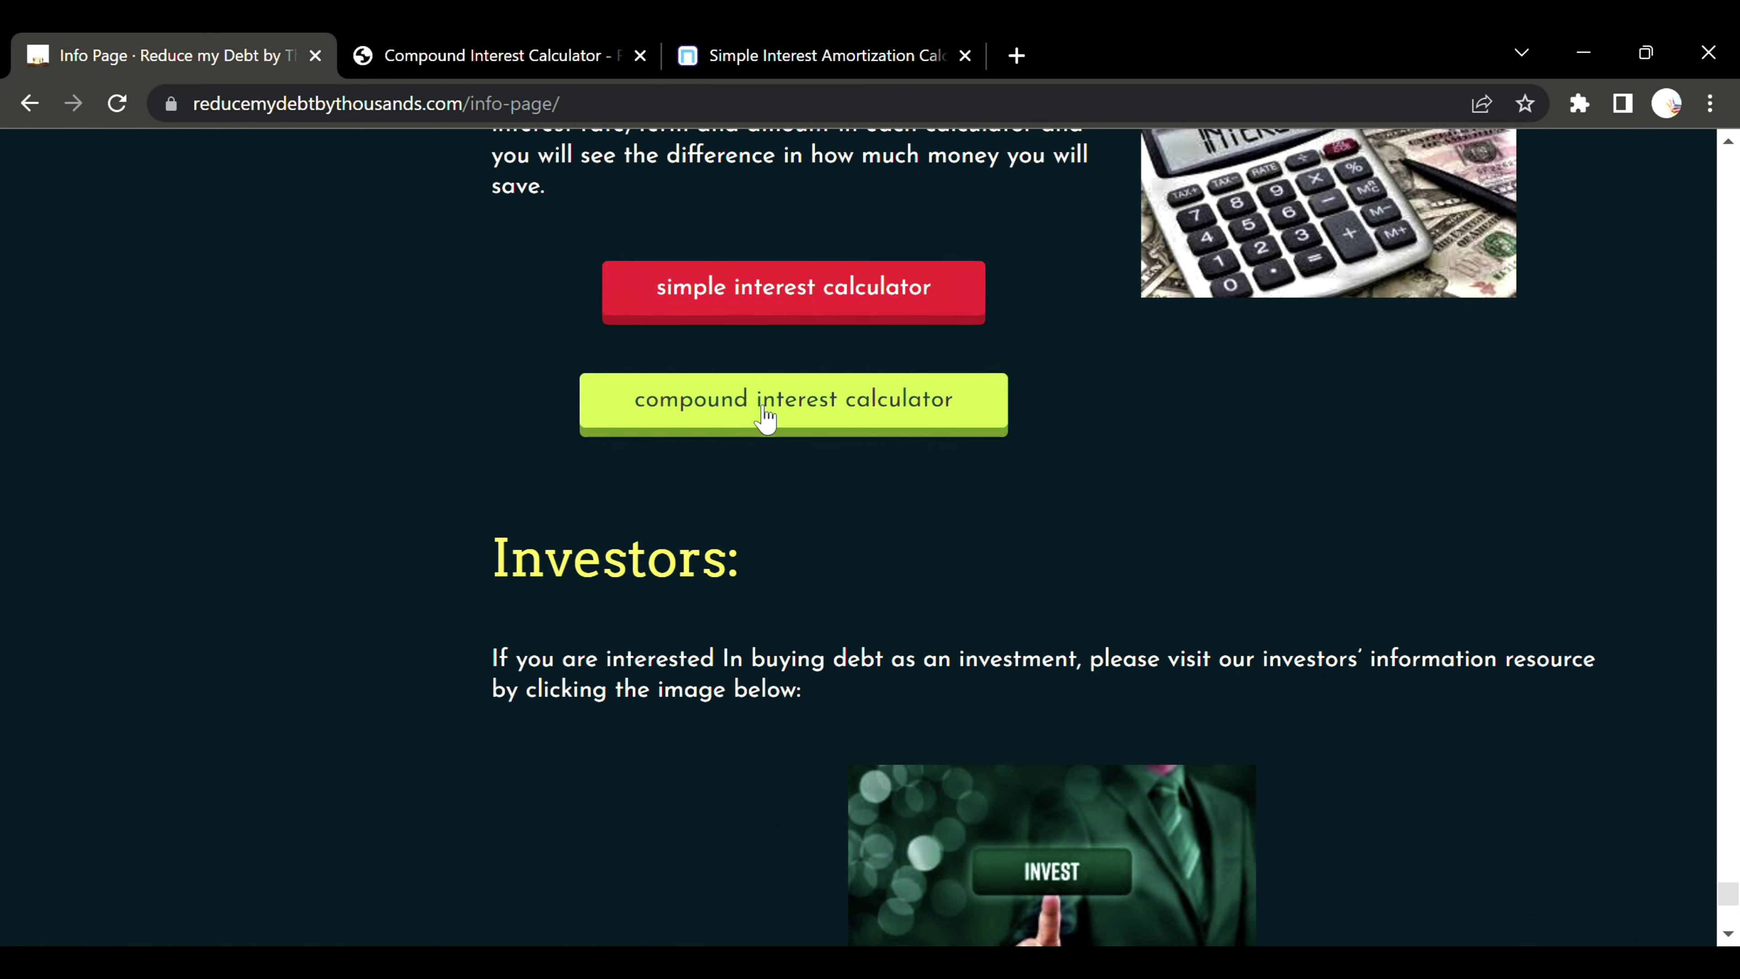
- Change the compound interest calculator's principal from 40000 to 20000
click(541, 69)
scroll(594, 377, up, 3)
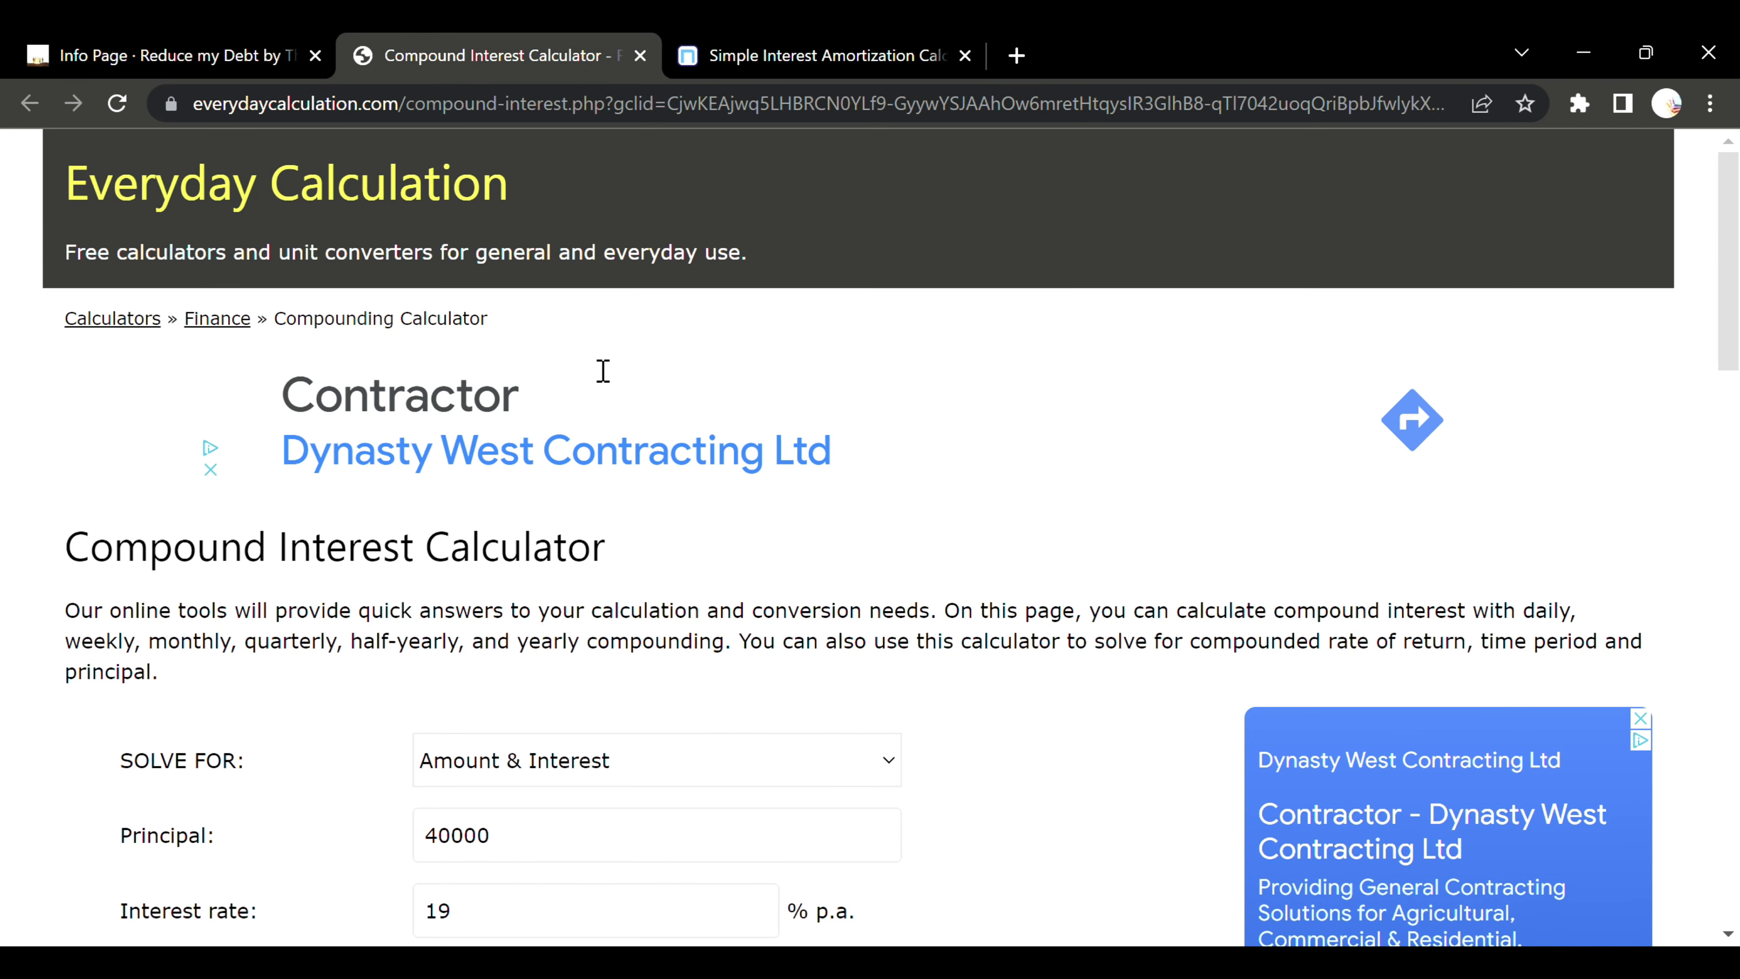
scroll(595, 370, down, 3)
click(534, 576)
key(BackSpace)
key(BackSpace)
key(BackSpace)
key(BackSpace)
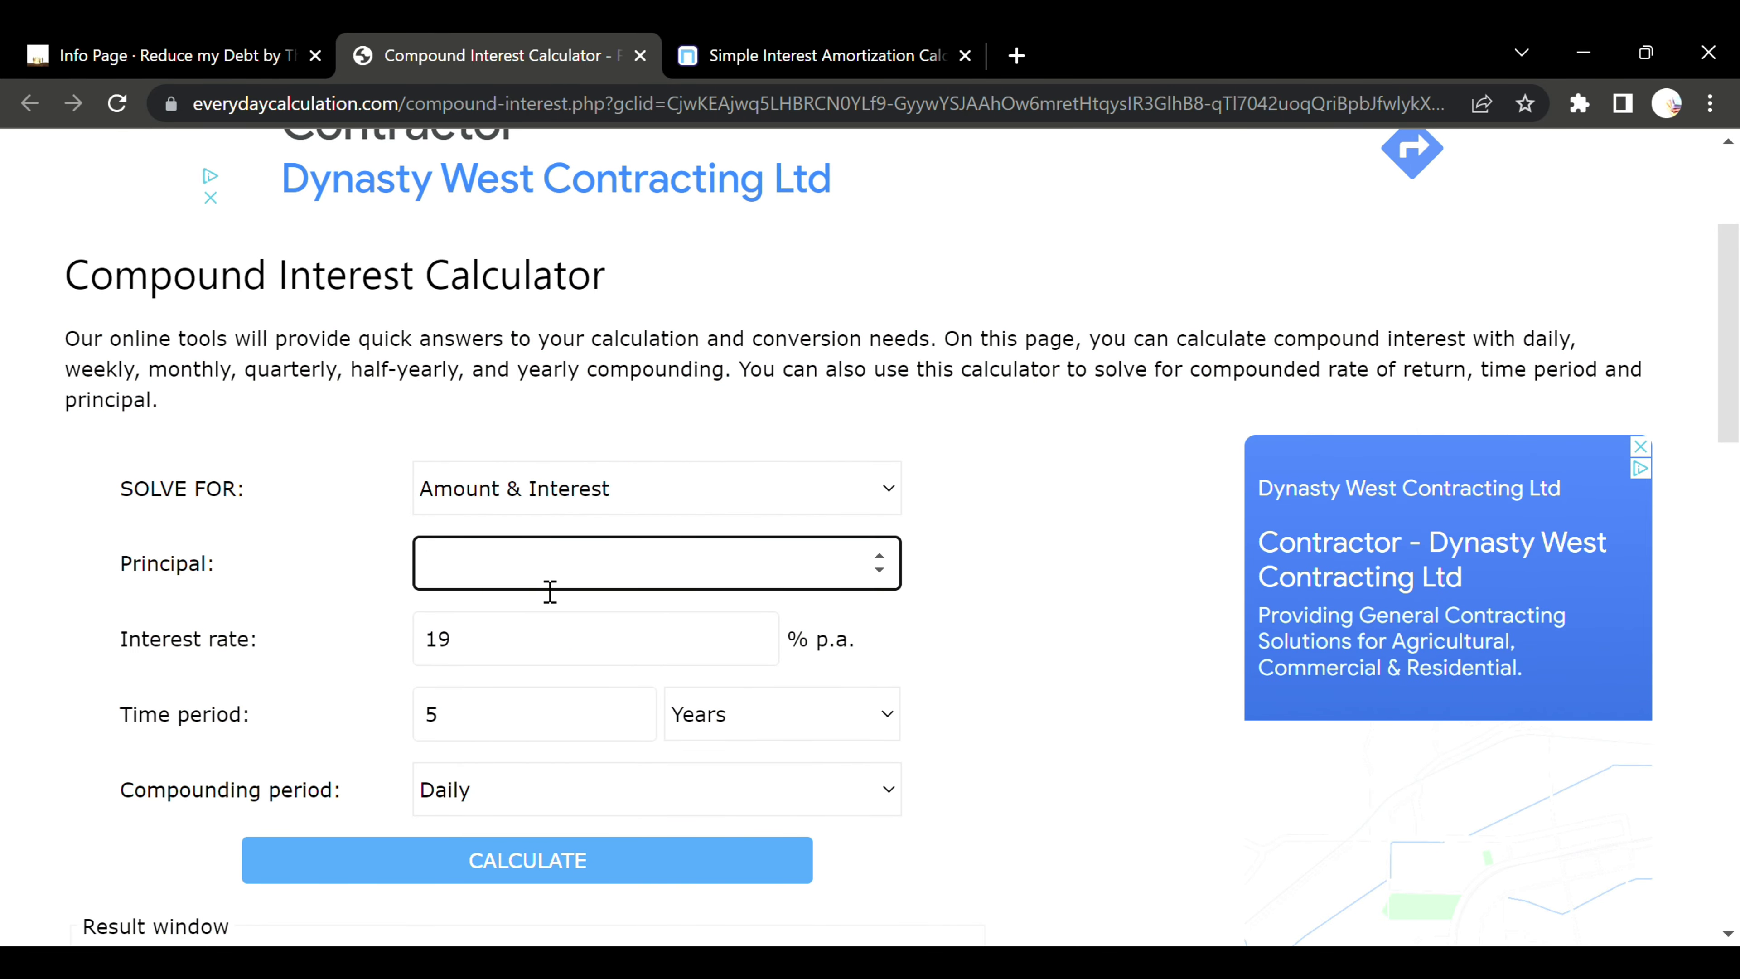
text(20000)
- Set the simple interest calculator's loan amount to 20000
click(772, 62)
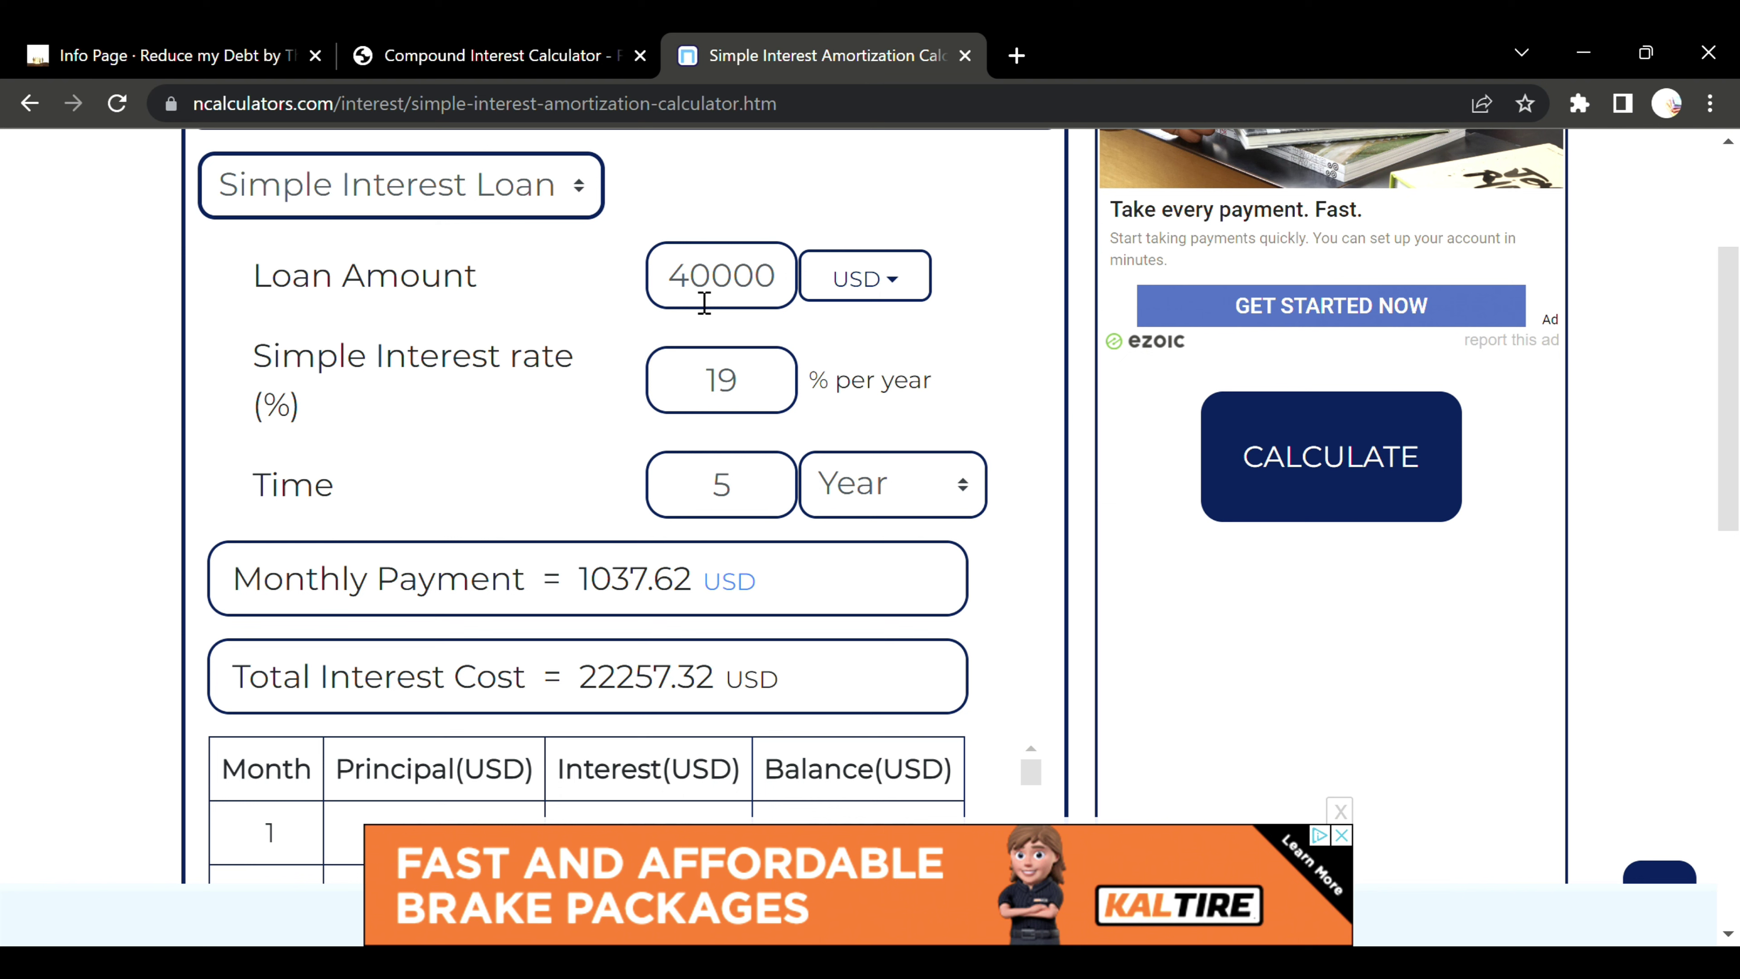
key(BackSpace)
key(BackSpace)
key(BackSpace)
key(BackSpace)
key(BackSpace)
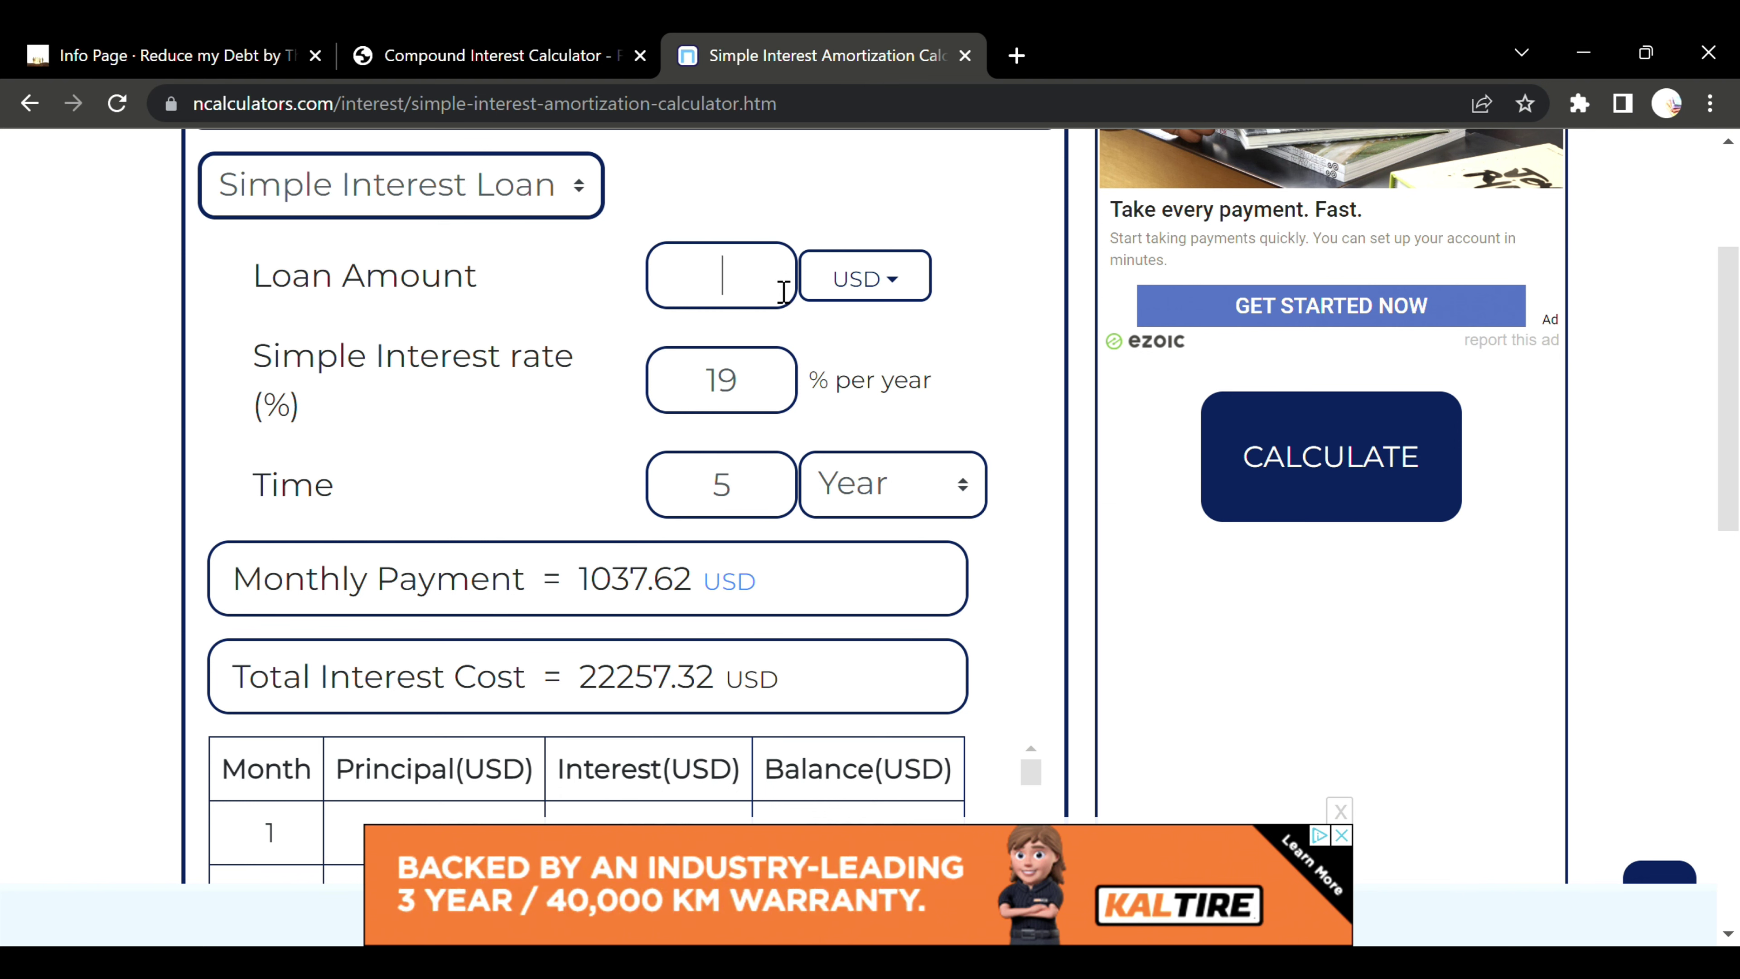
text(20000)
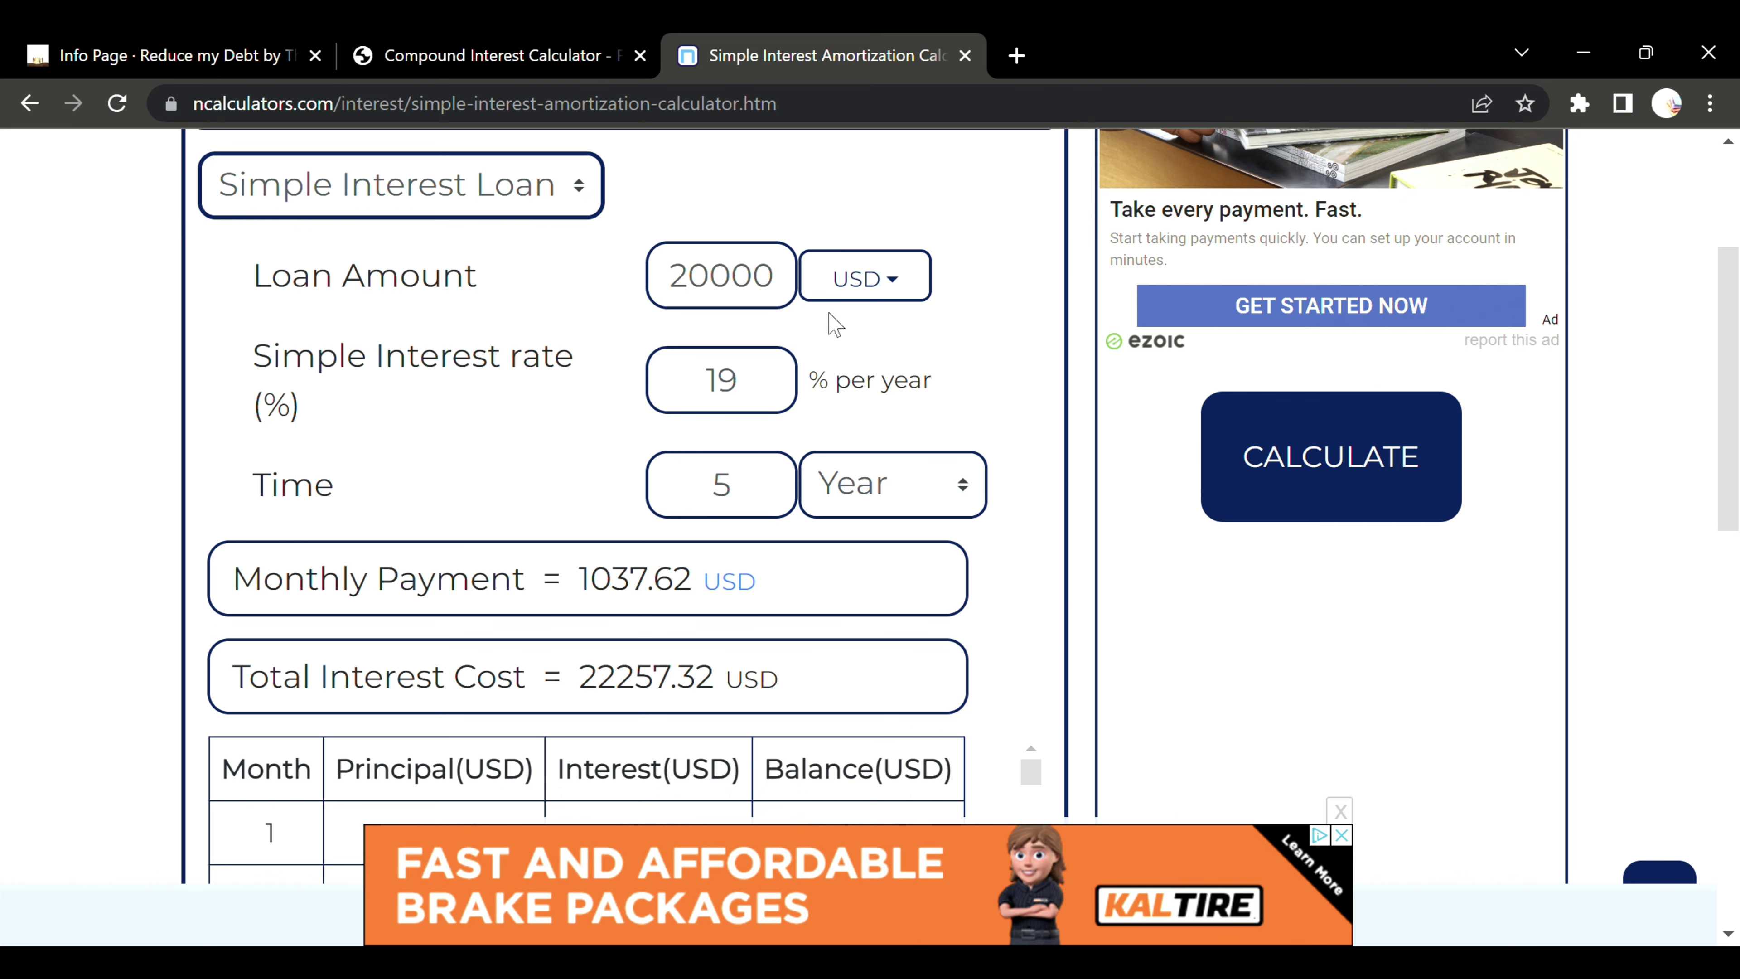
- Recalculate both calculators for 20000; compound daily gives 51701.41 accrued, 31701.41 interest
click(1261, 471)
click(520, 61)
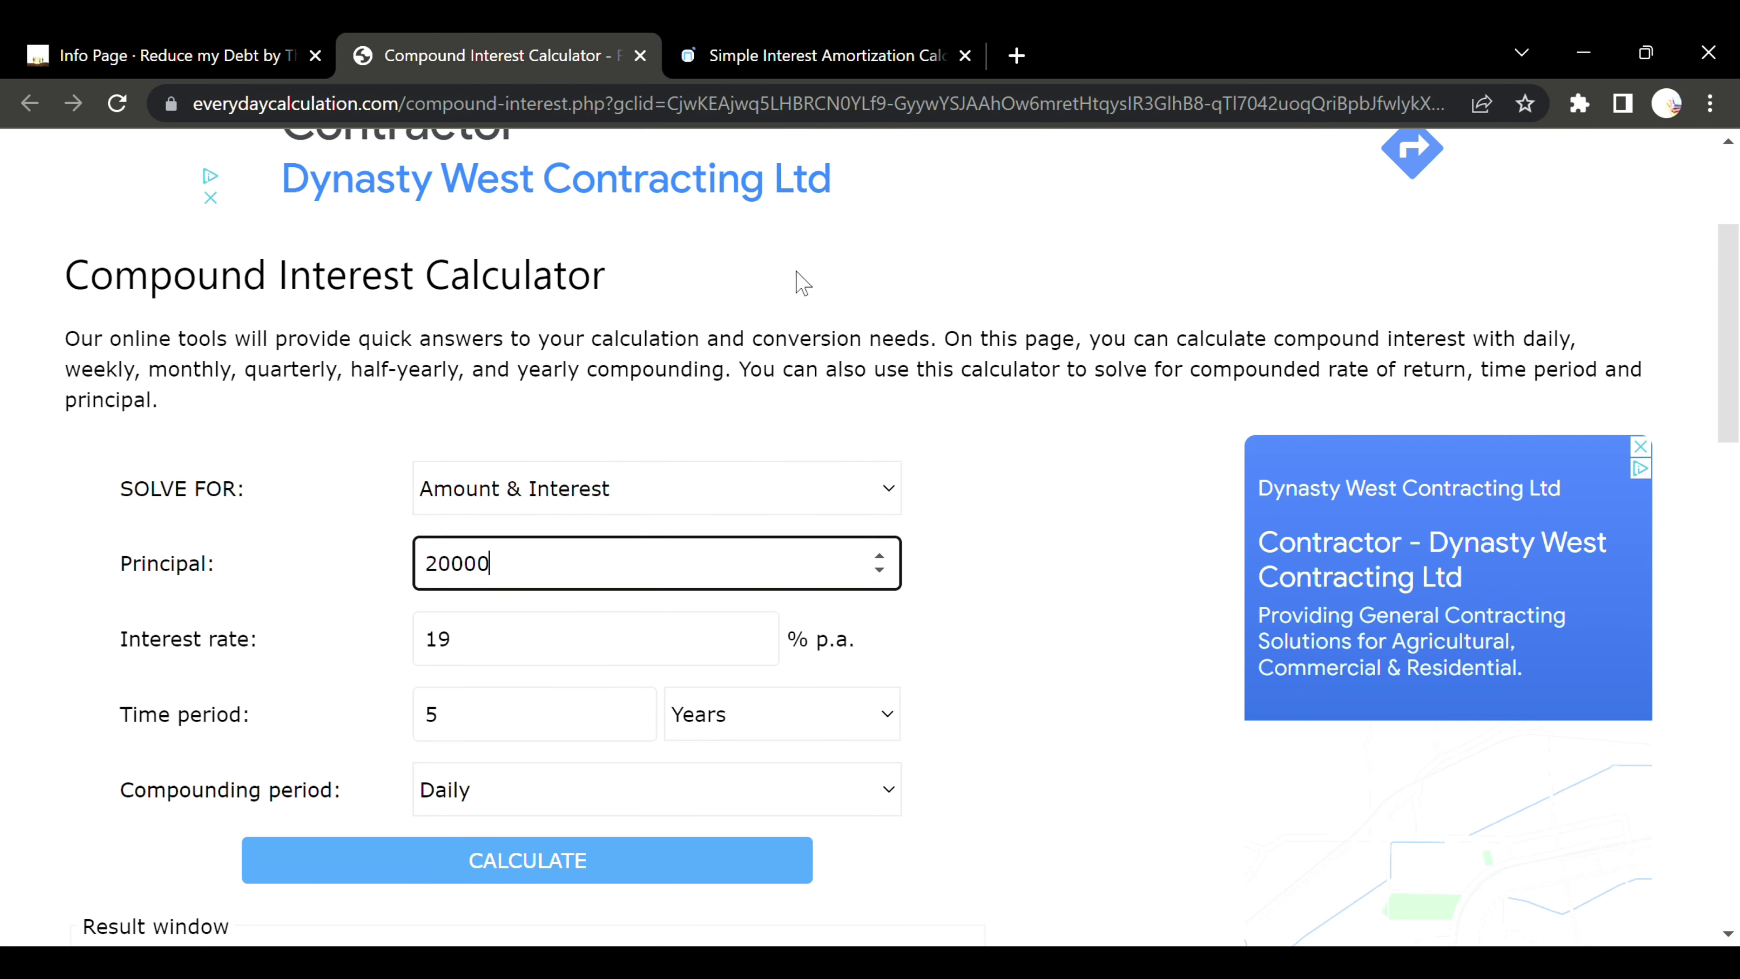
click(508, 865)
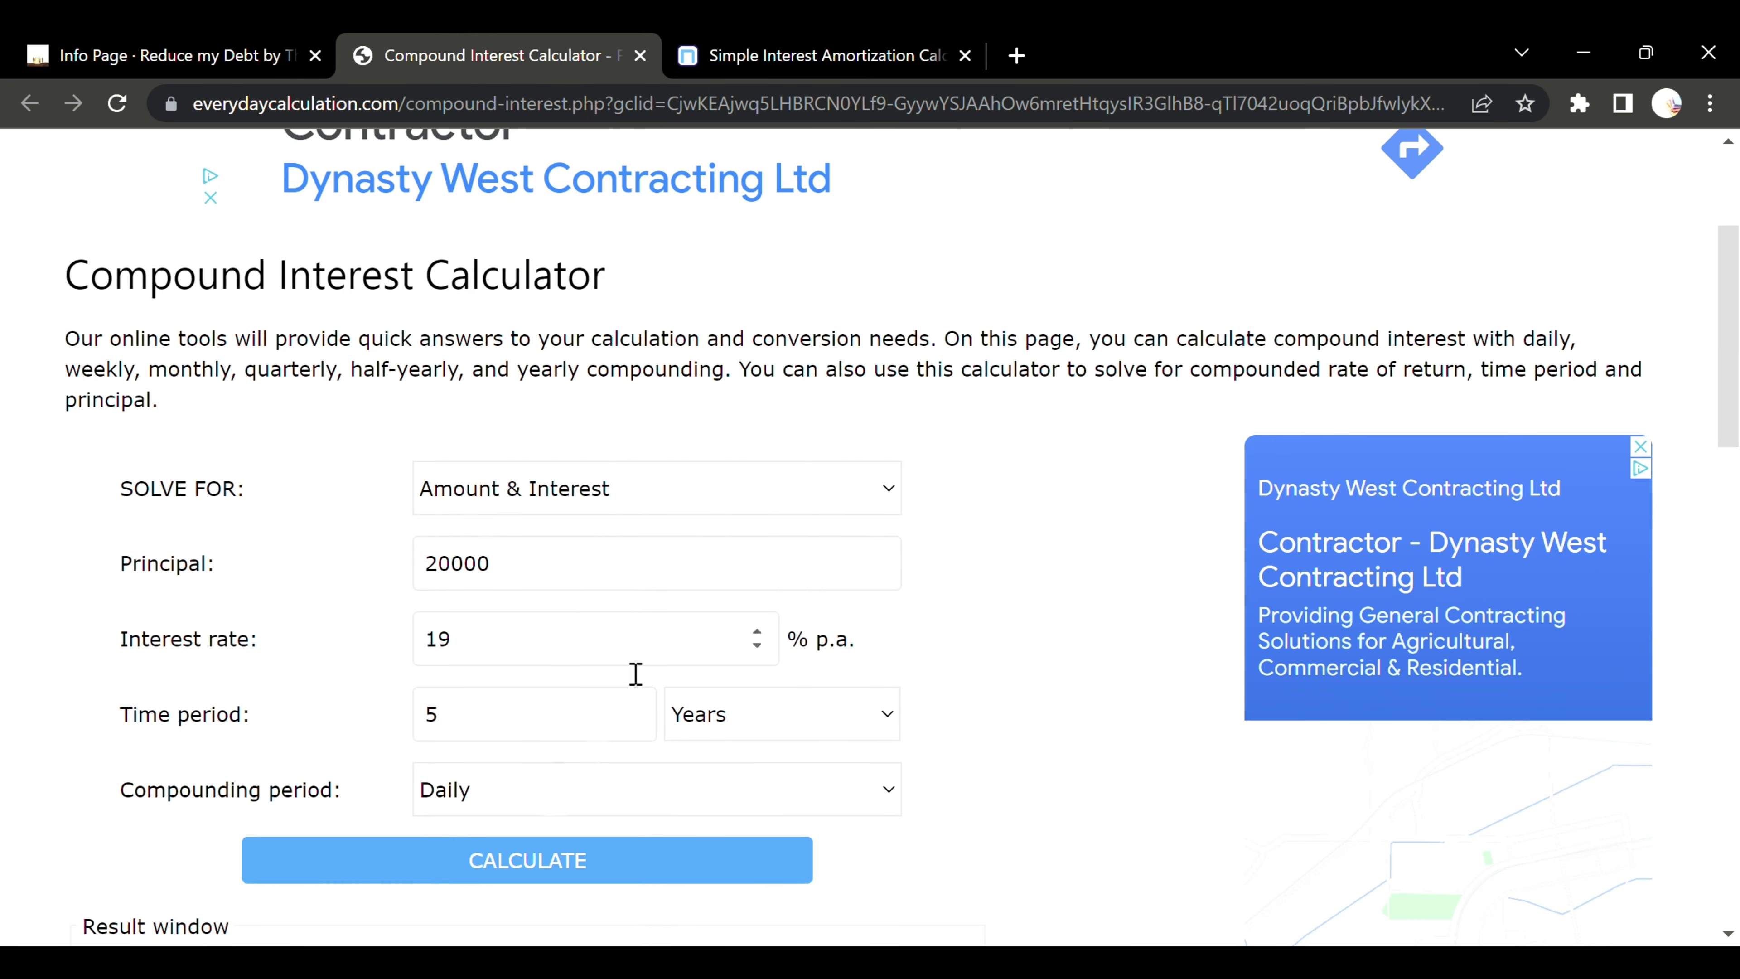
scroll(638, 669, down, 3)
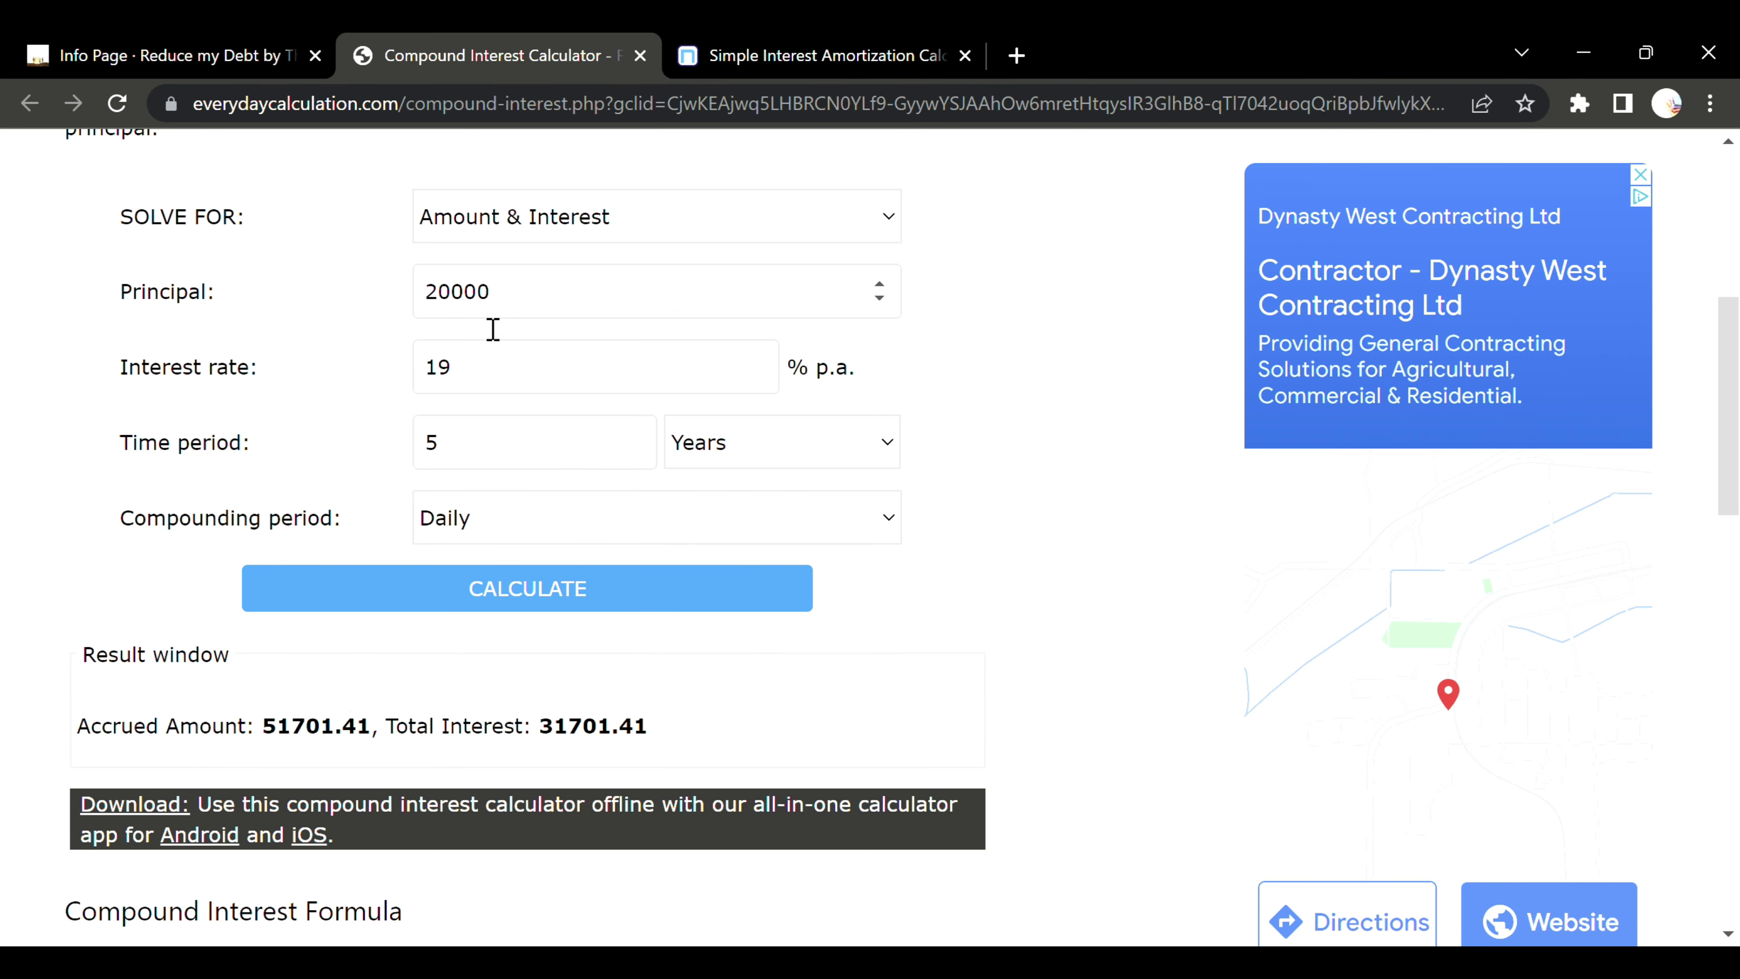
- Review the 20000 simple interest results: 518.81 monthly payment, 11128.66 total interest, plus amortization table
click(743, 66)
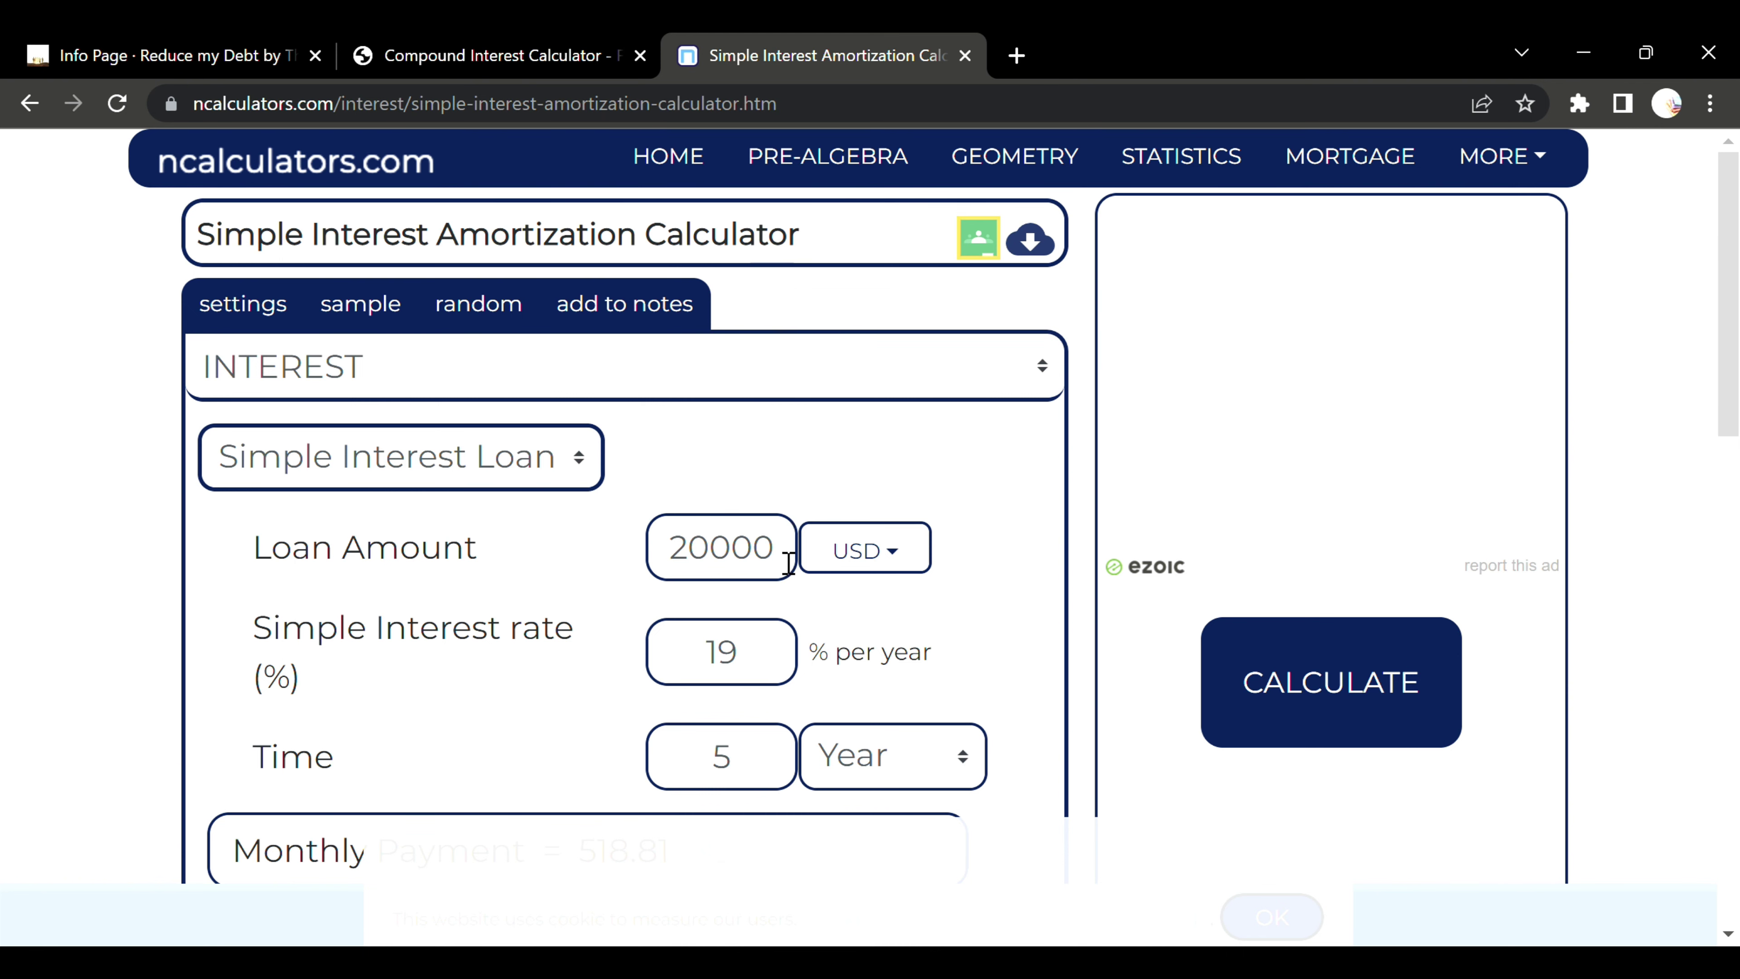
scroll(757, 600, down, 2)
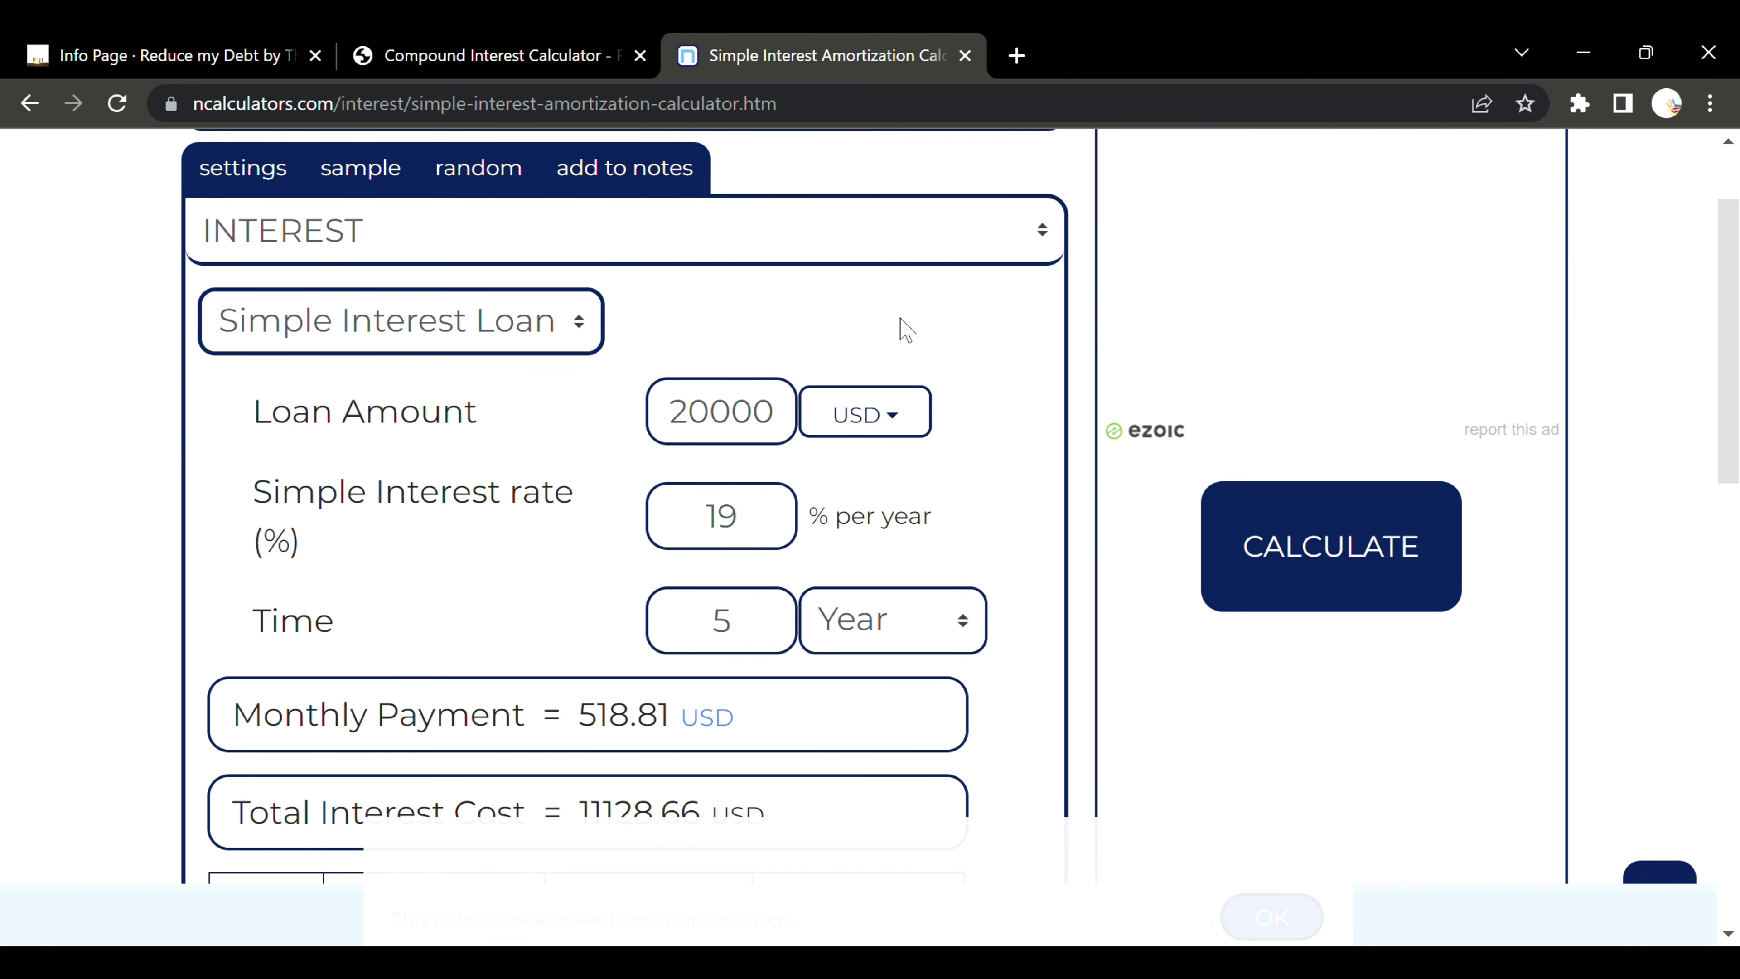
scroll(695, 737, down, 2)
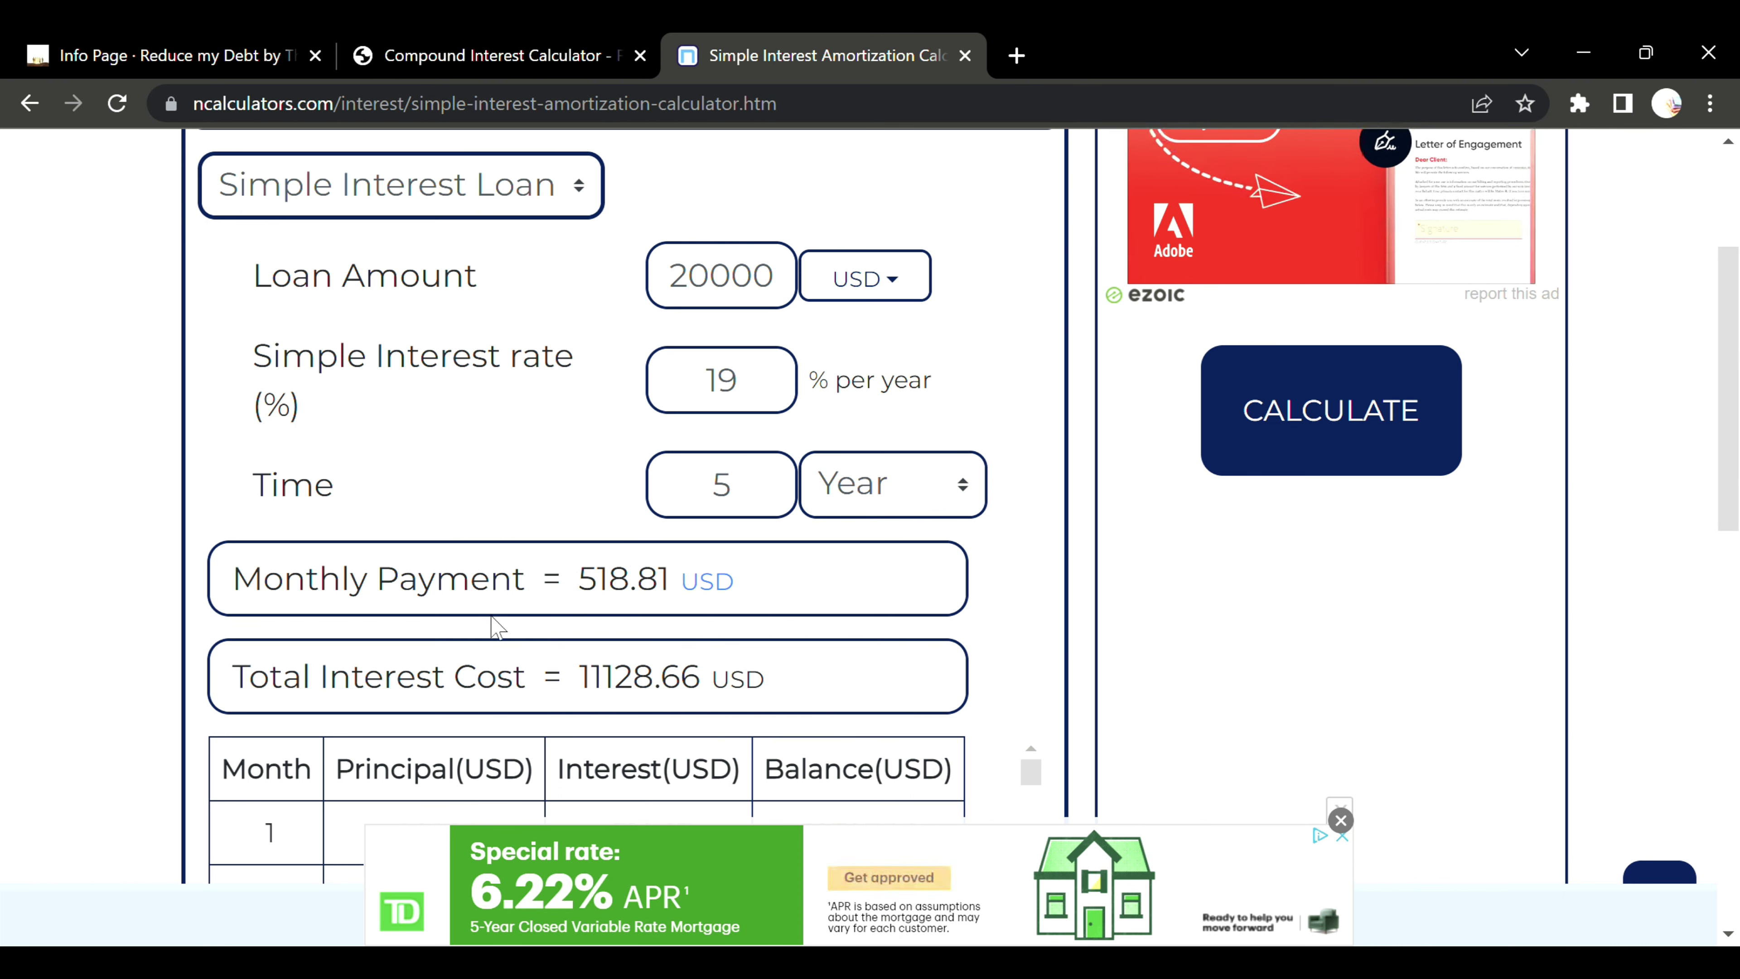
click(575, 60)
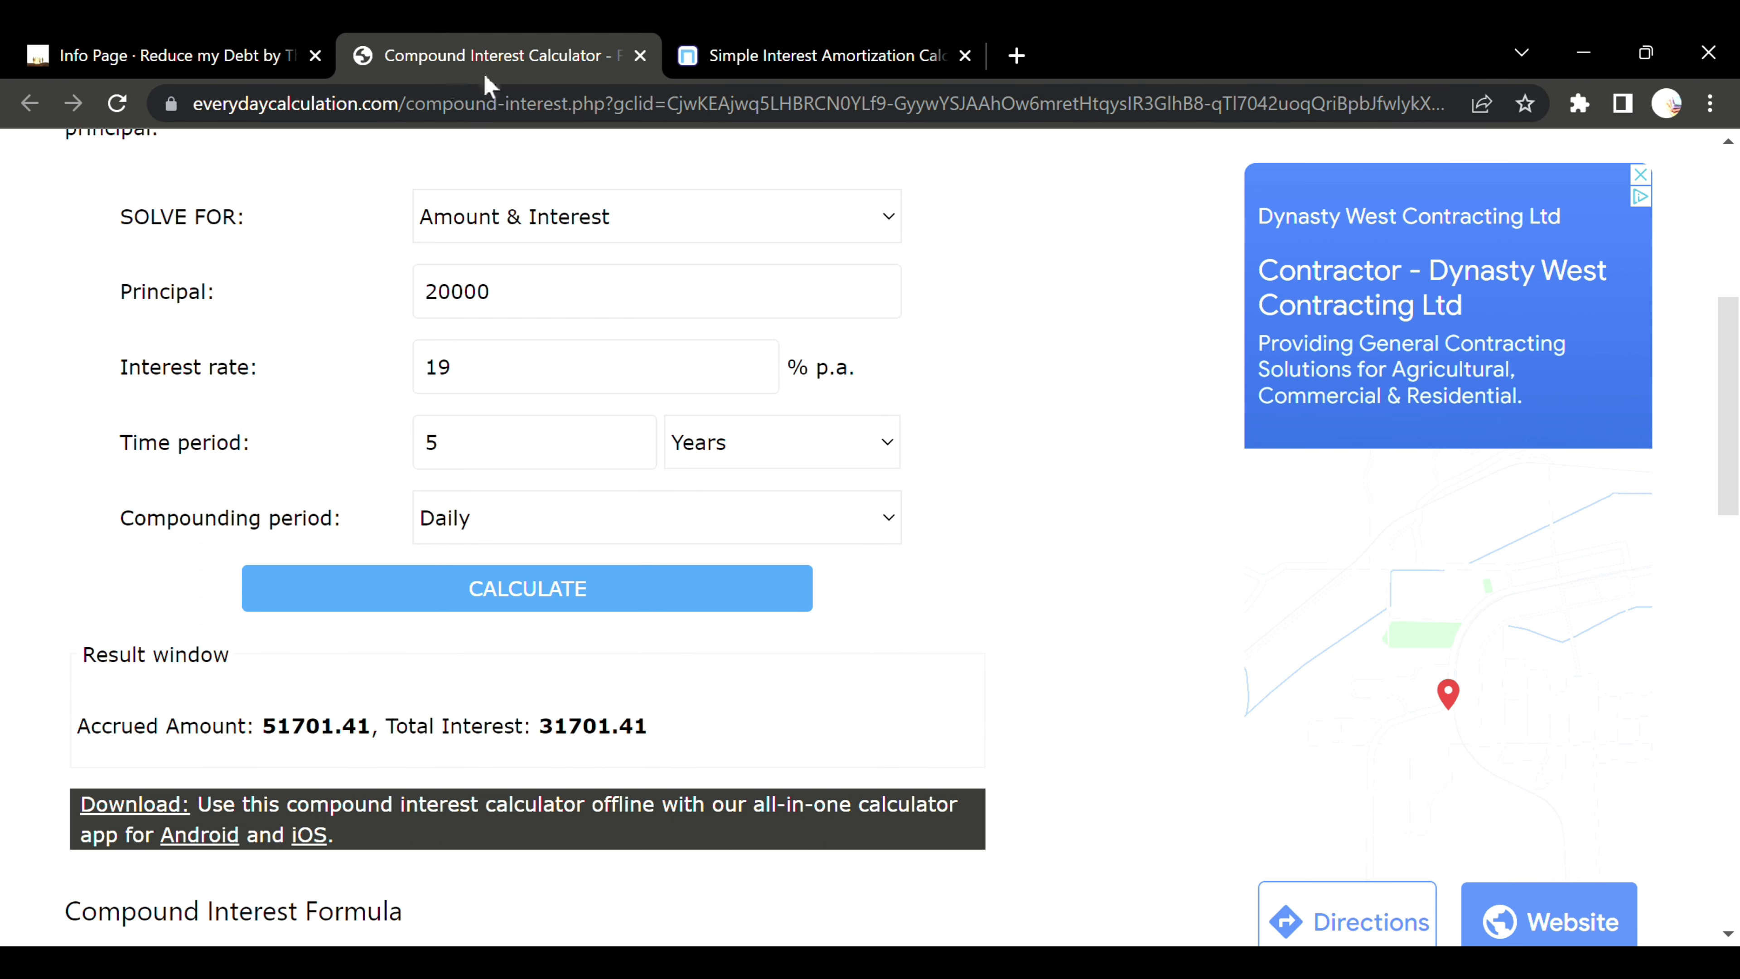
click(839, 57)
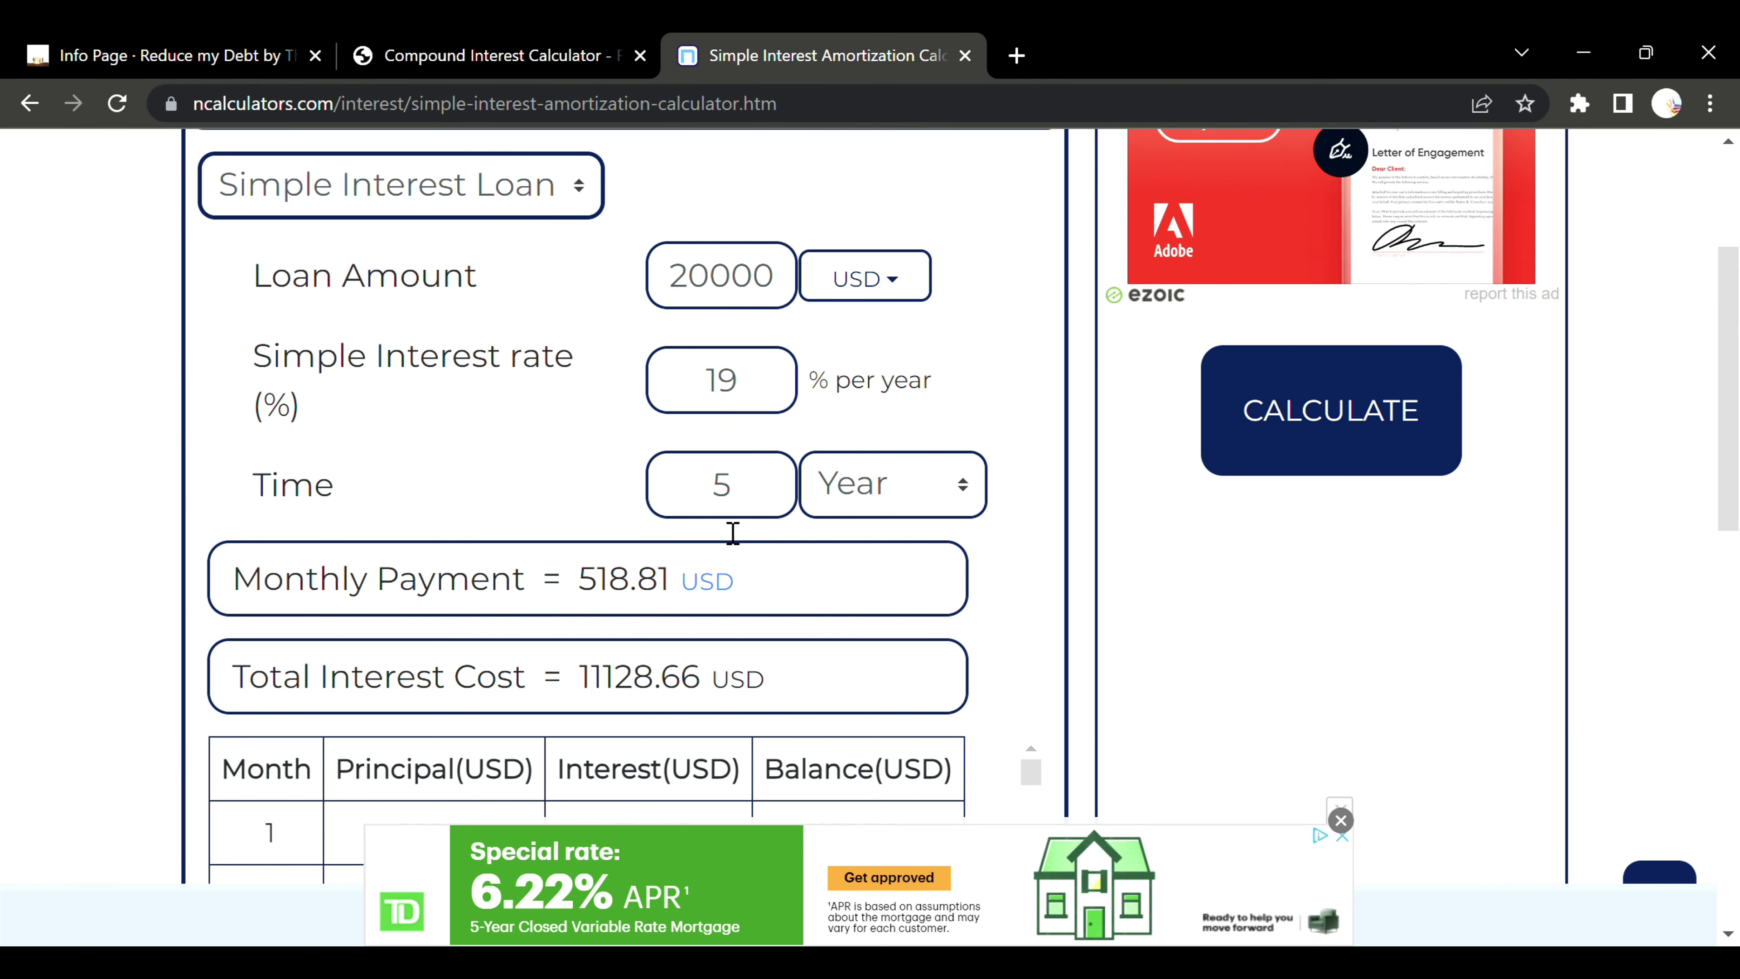
scroll(635, 519, down, 2)
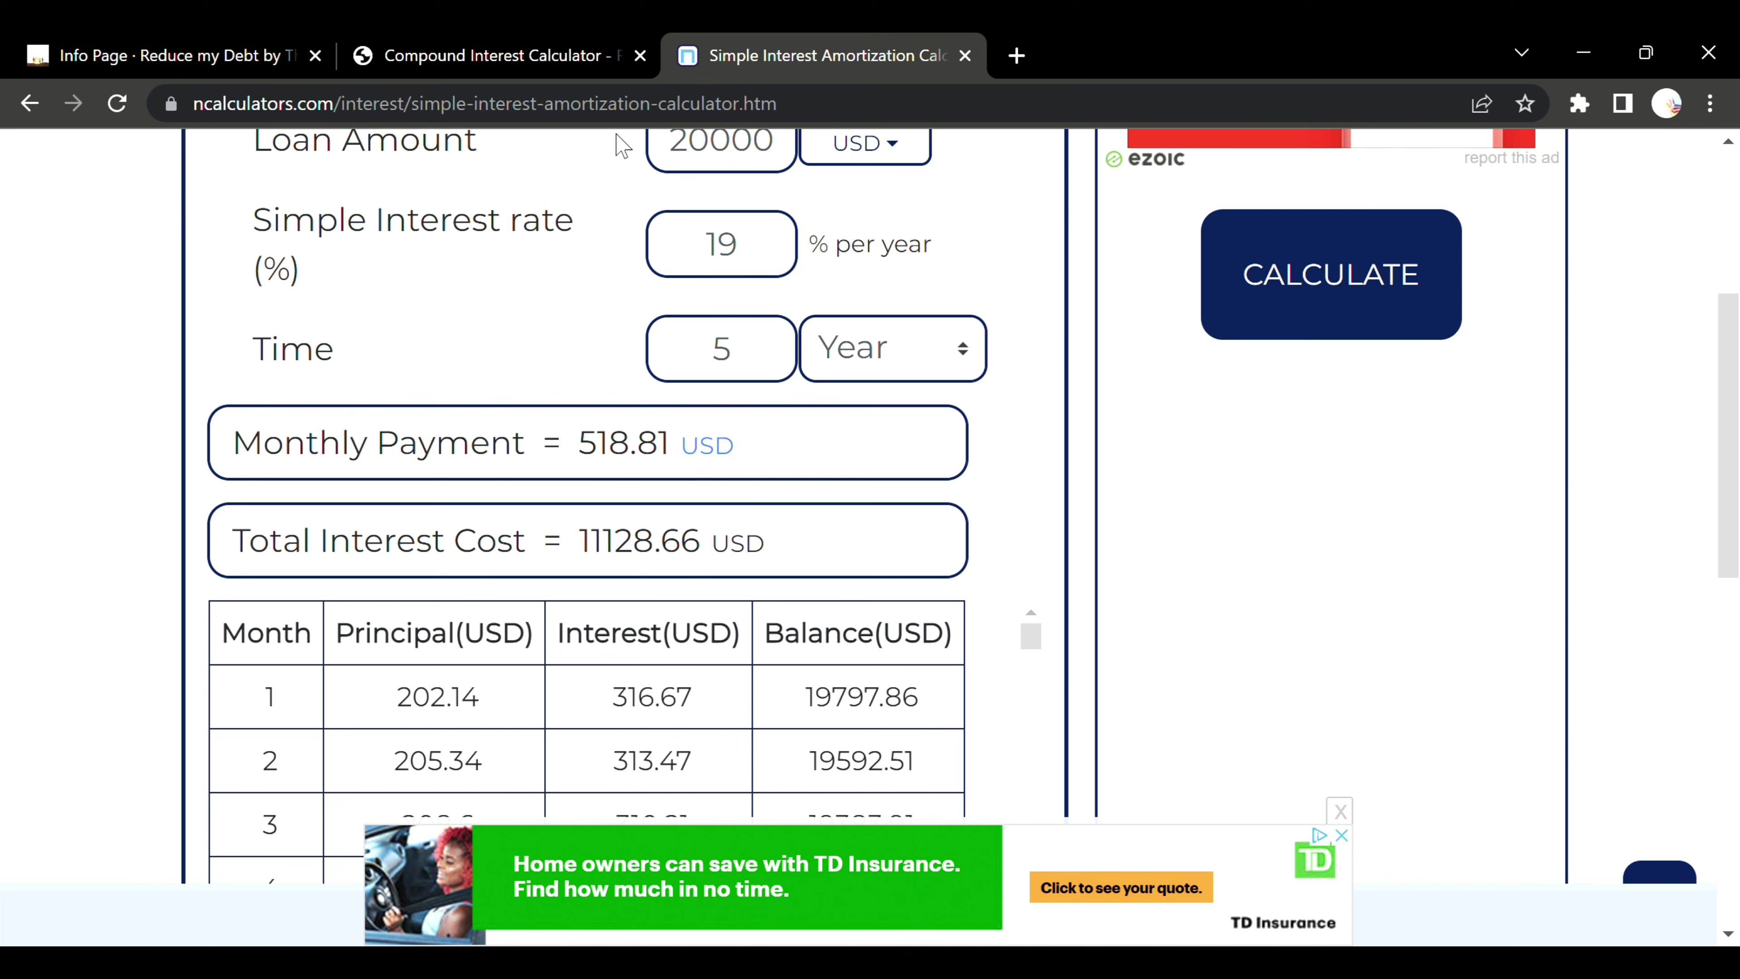
- Return to the compound results showing 51701.41 accrued and 31701.41 total interest
click(524, 61)
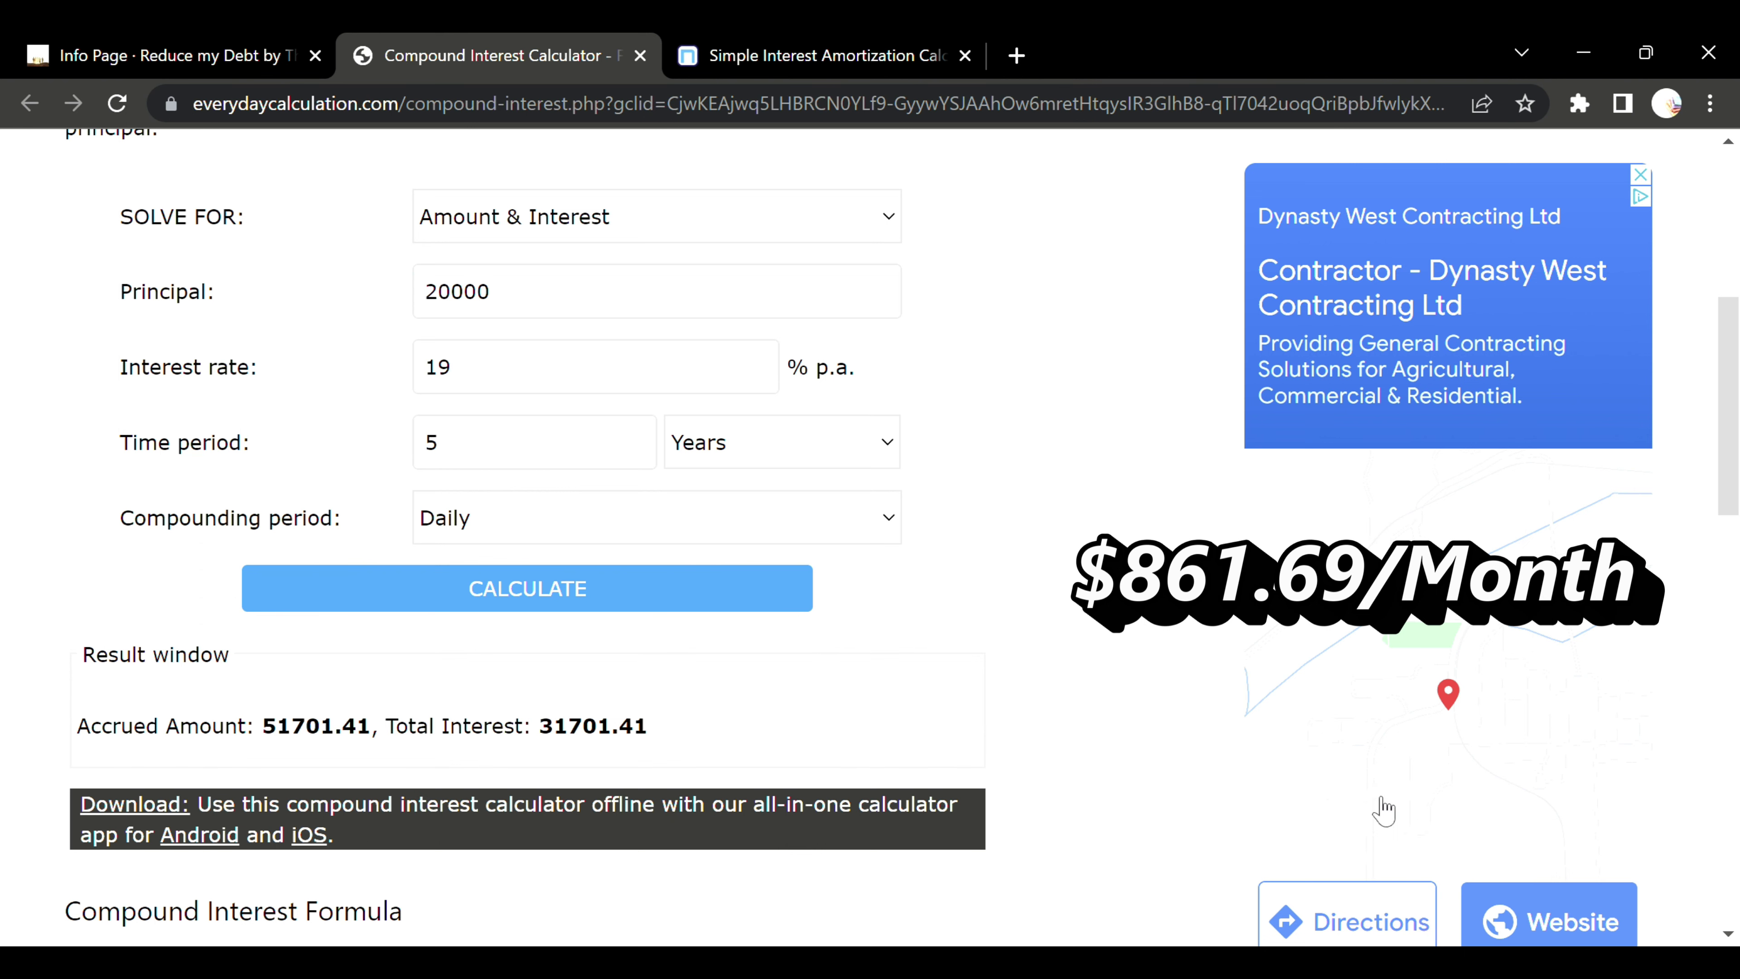
click(784, 59)
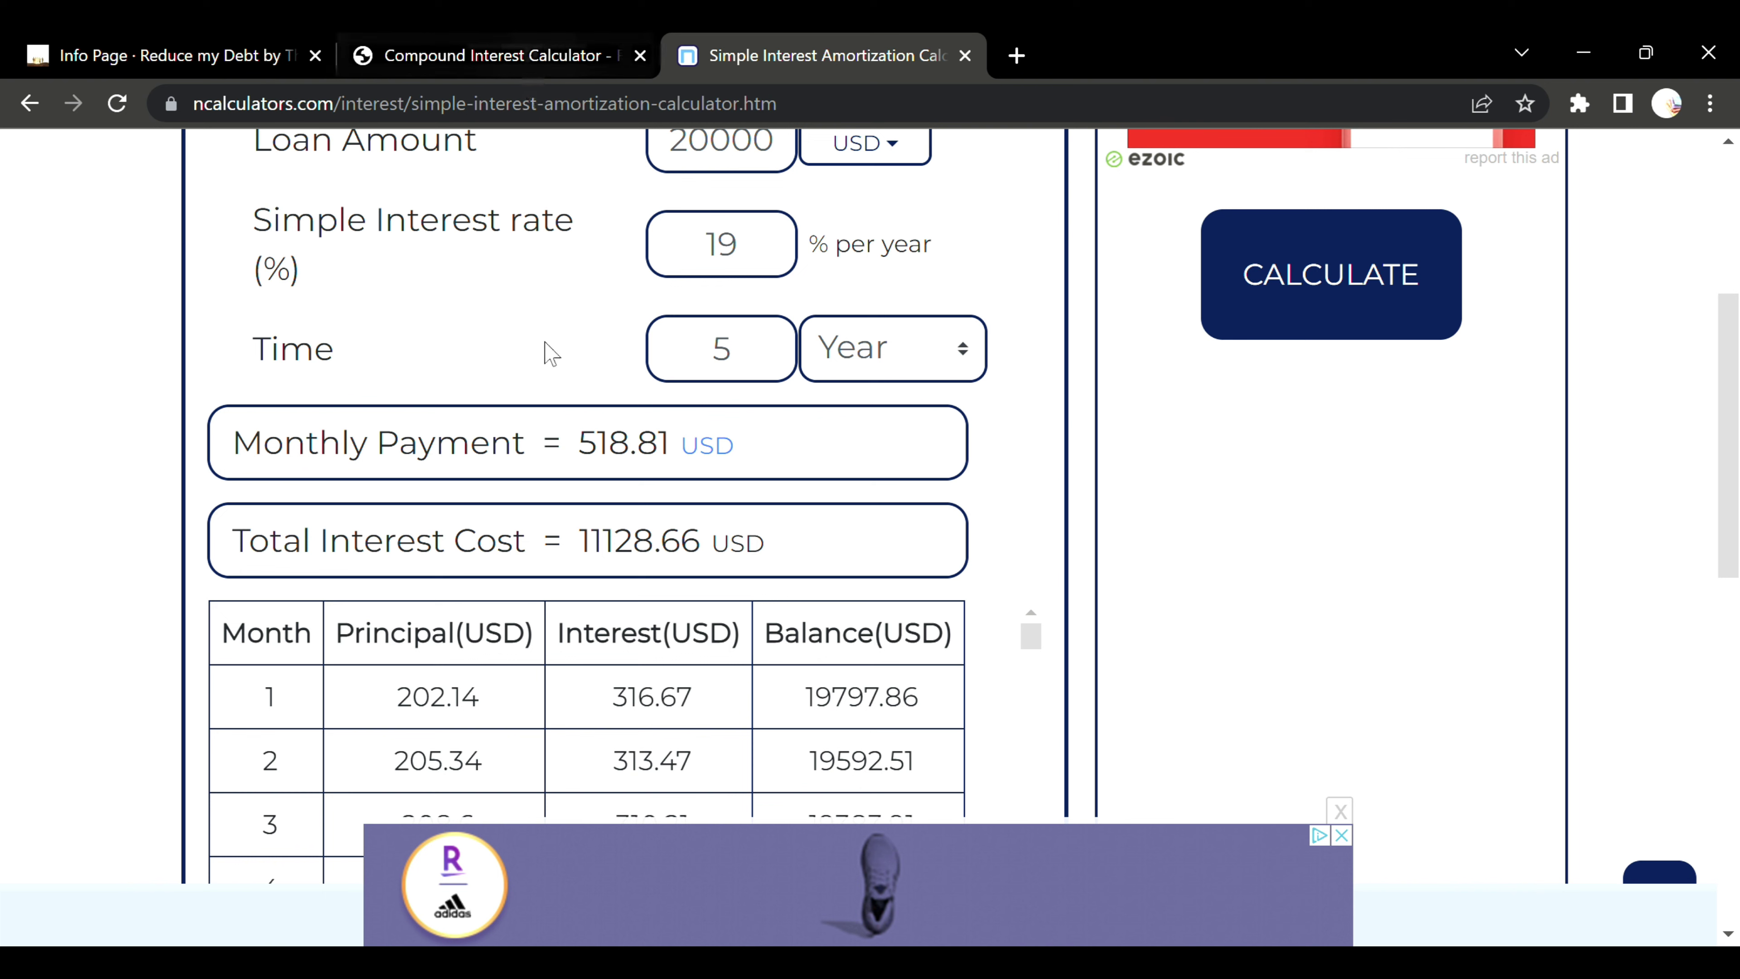
click(522, 55)
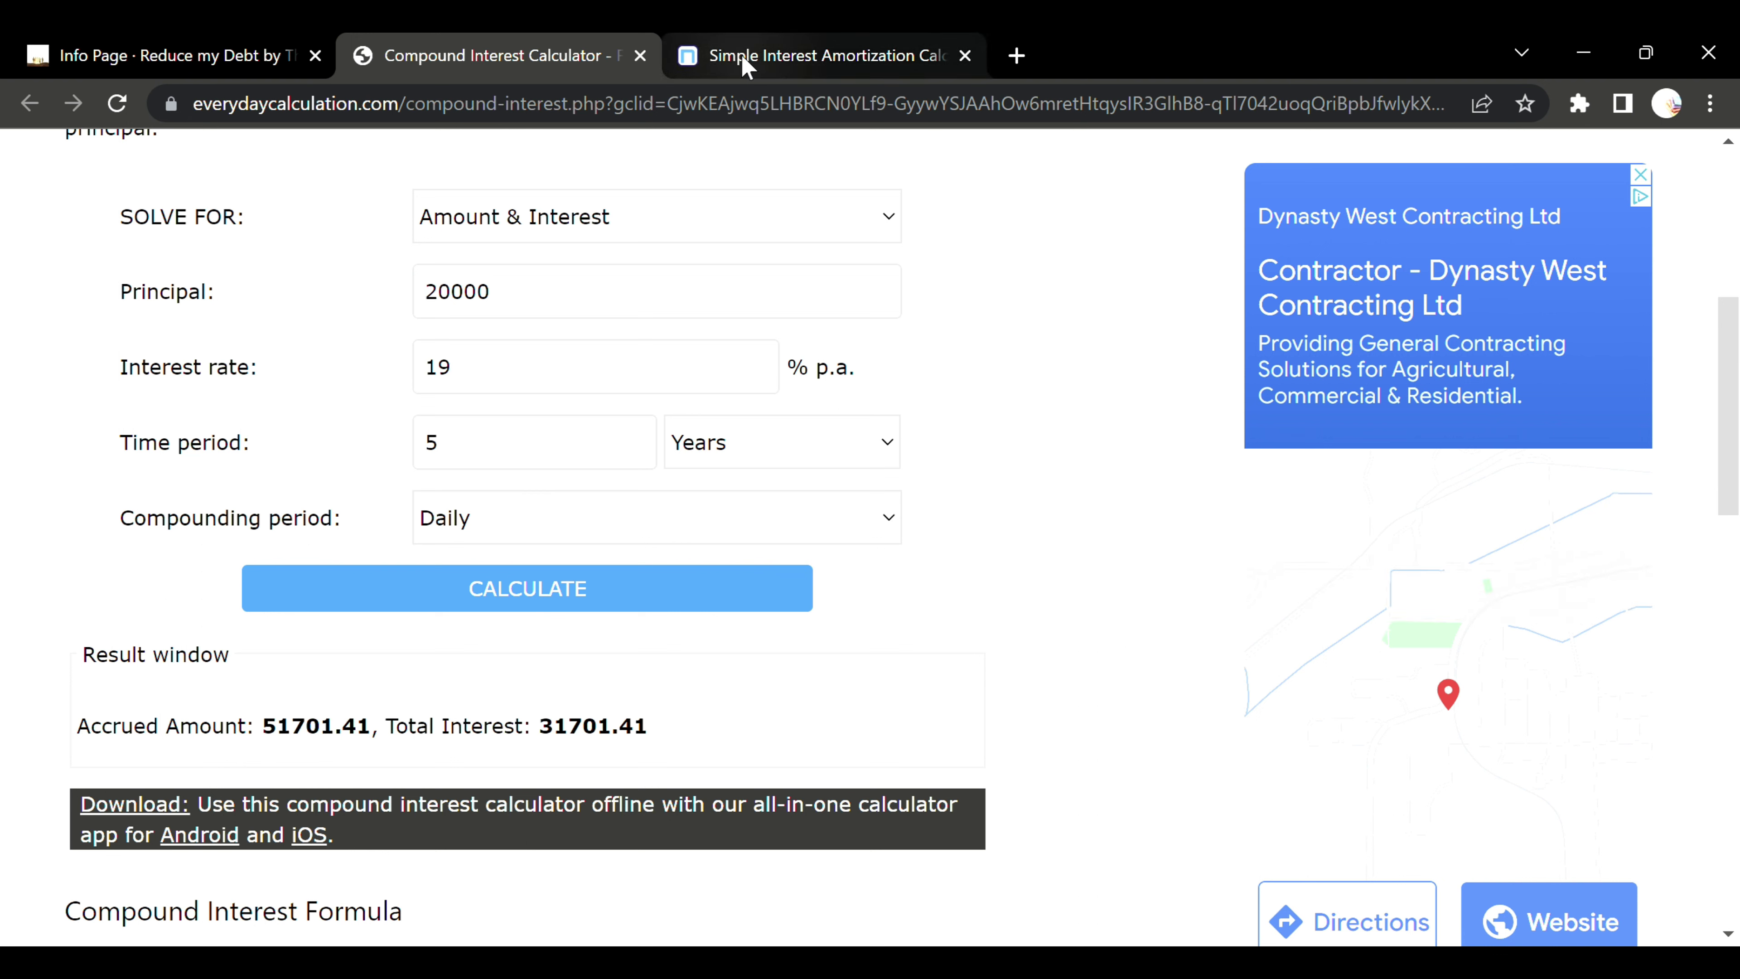
- Recalculate compound interest with a 40000 principal, giving 103402.82 accrued and 63402.82 interest
click(579, 303)
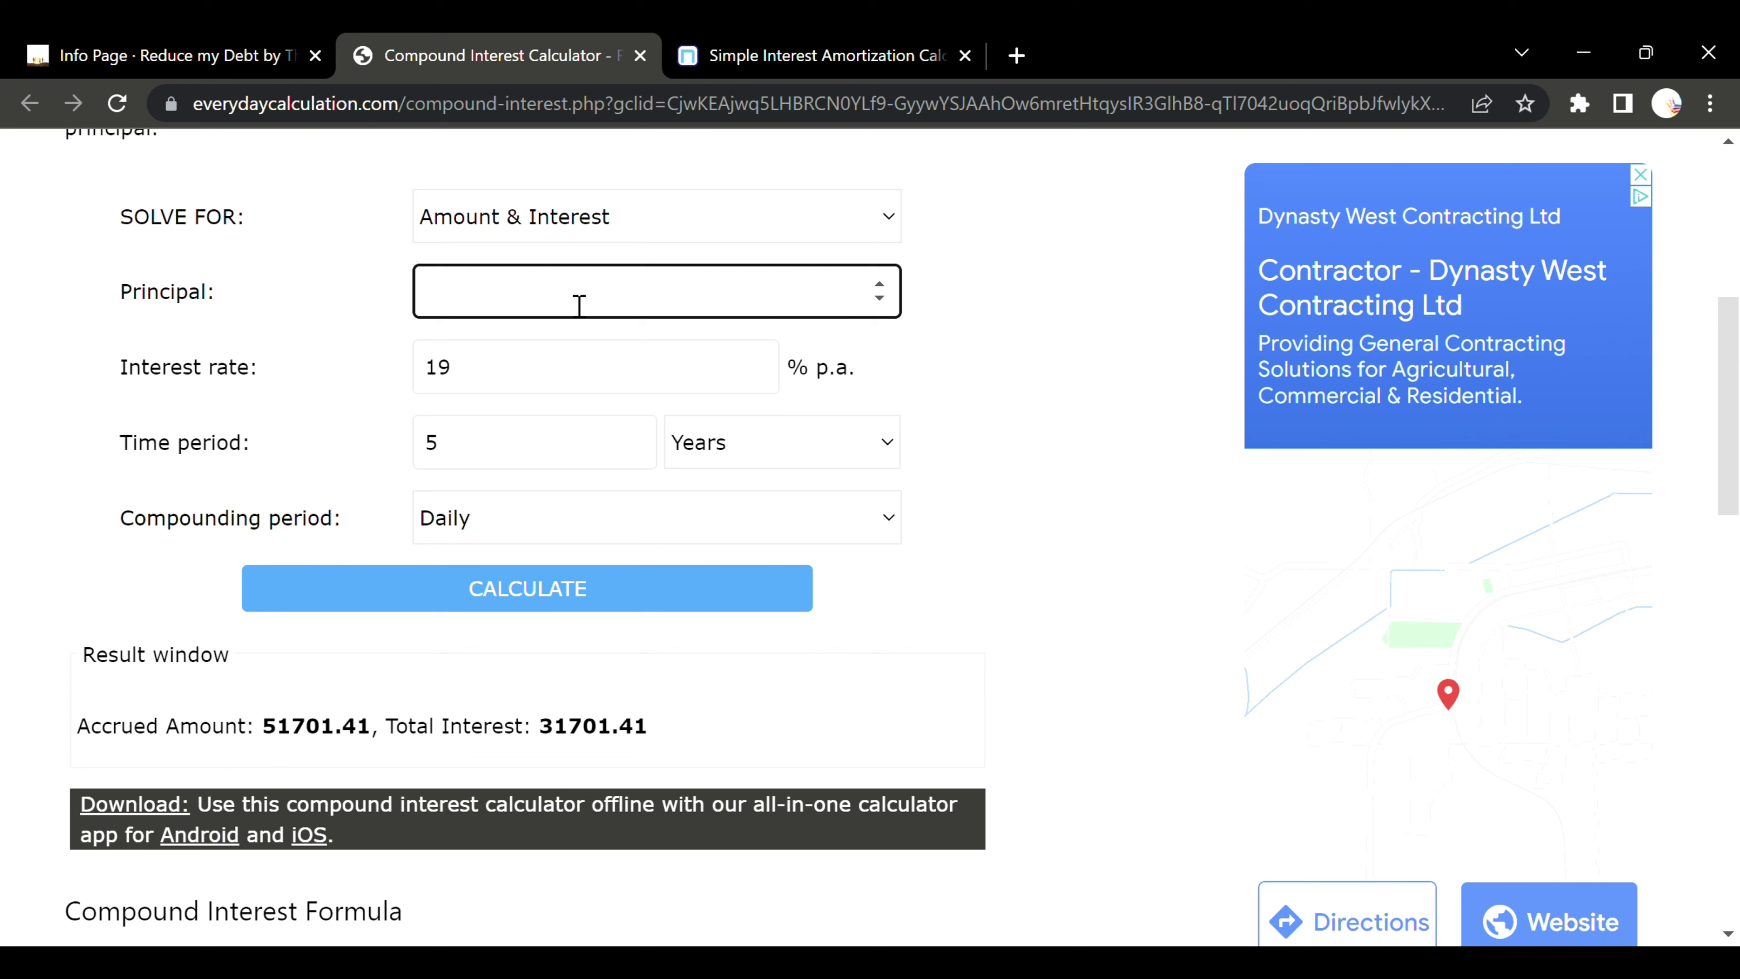
text(40000)
click(602, 588)
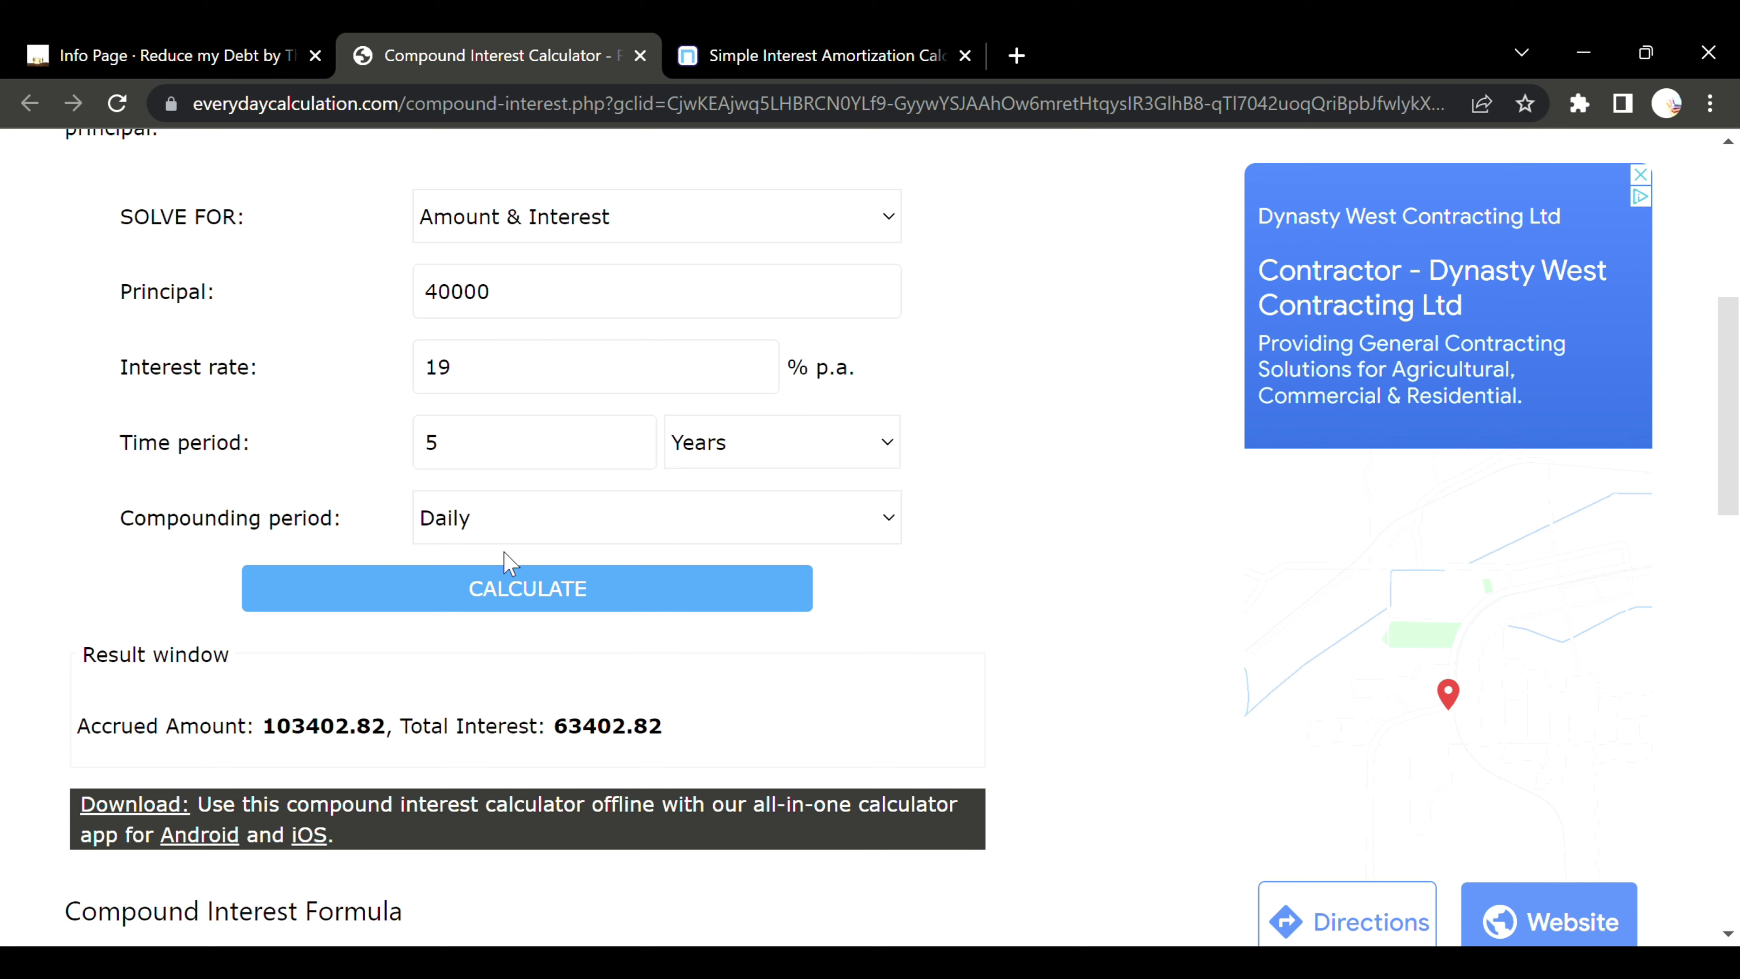
- Change the simple interest loan amount from 20000 to 40000
click(834, 55)
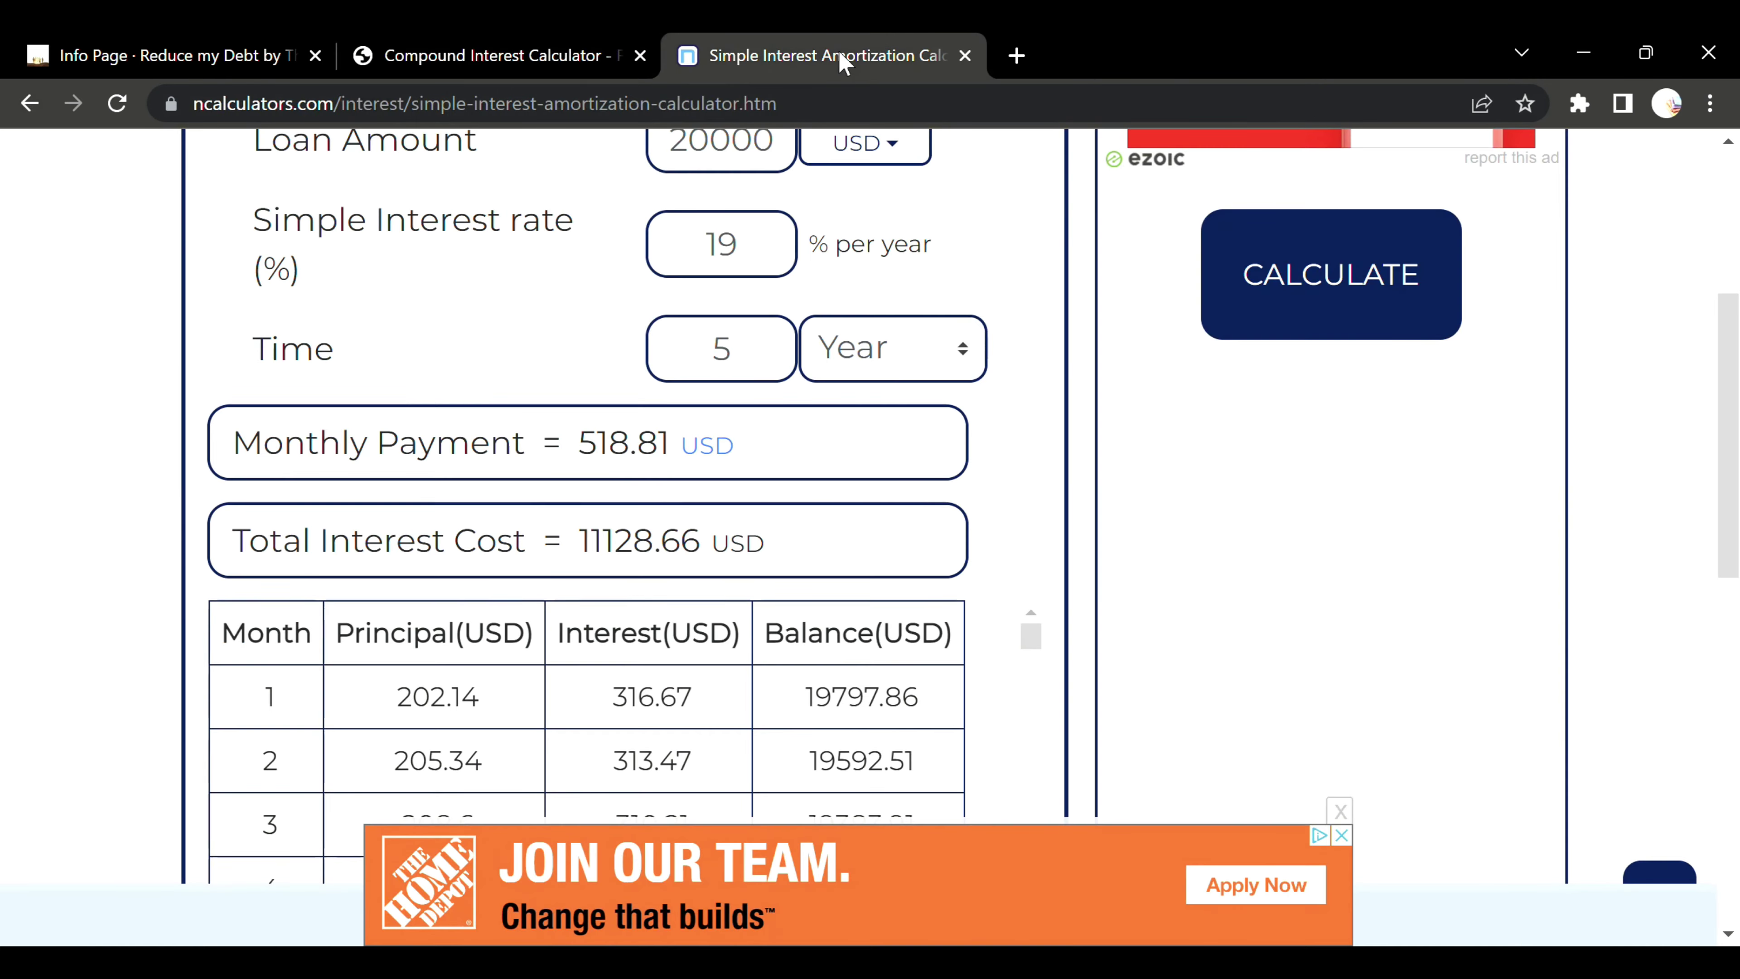
scroll(783, 248, up, 2)
click(784, 291)
key(BackSpace)
key(BackSpace)
key(BackSpace)
key(BackSpace)
key(BackSpace)
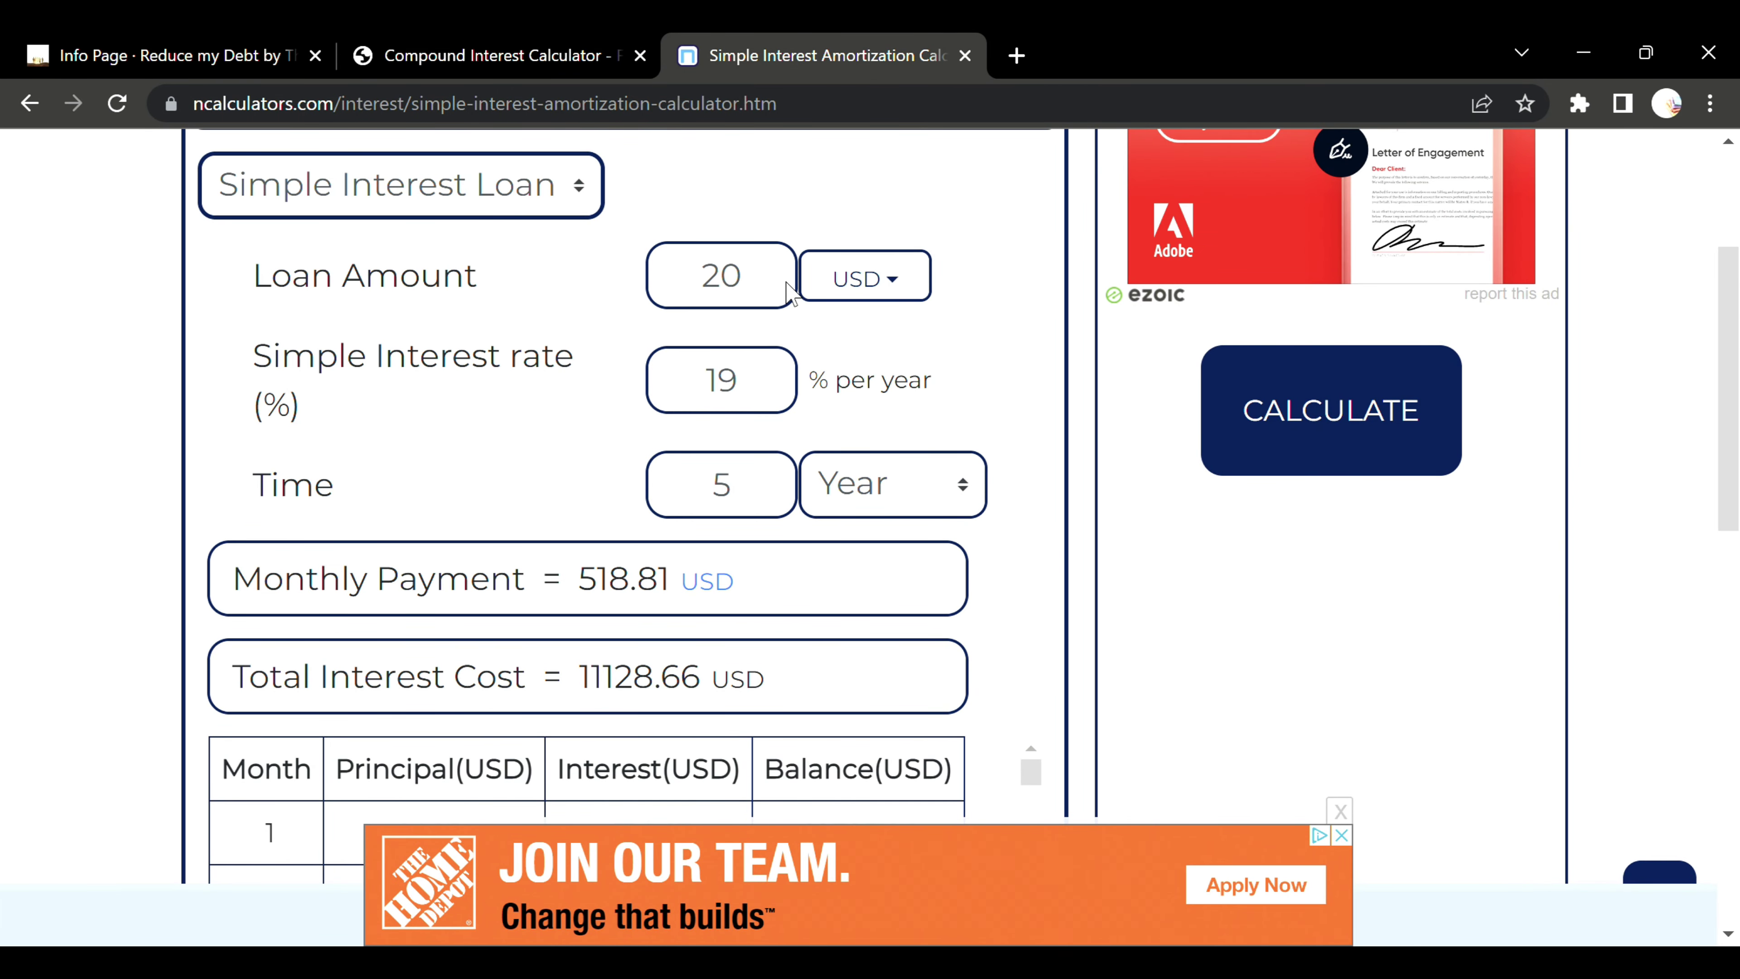
text(40000)
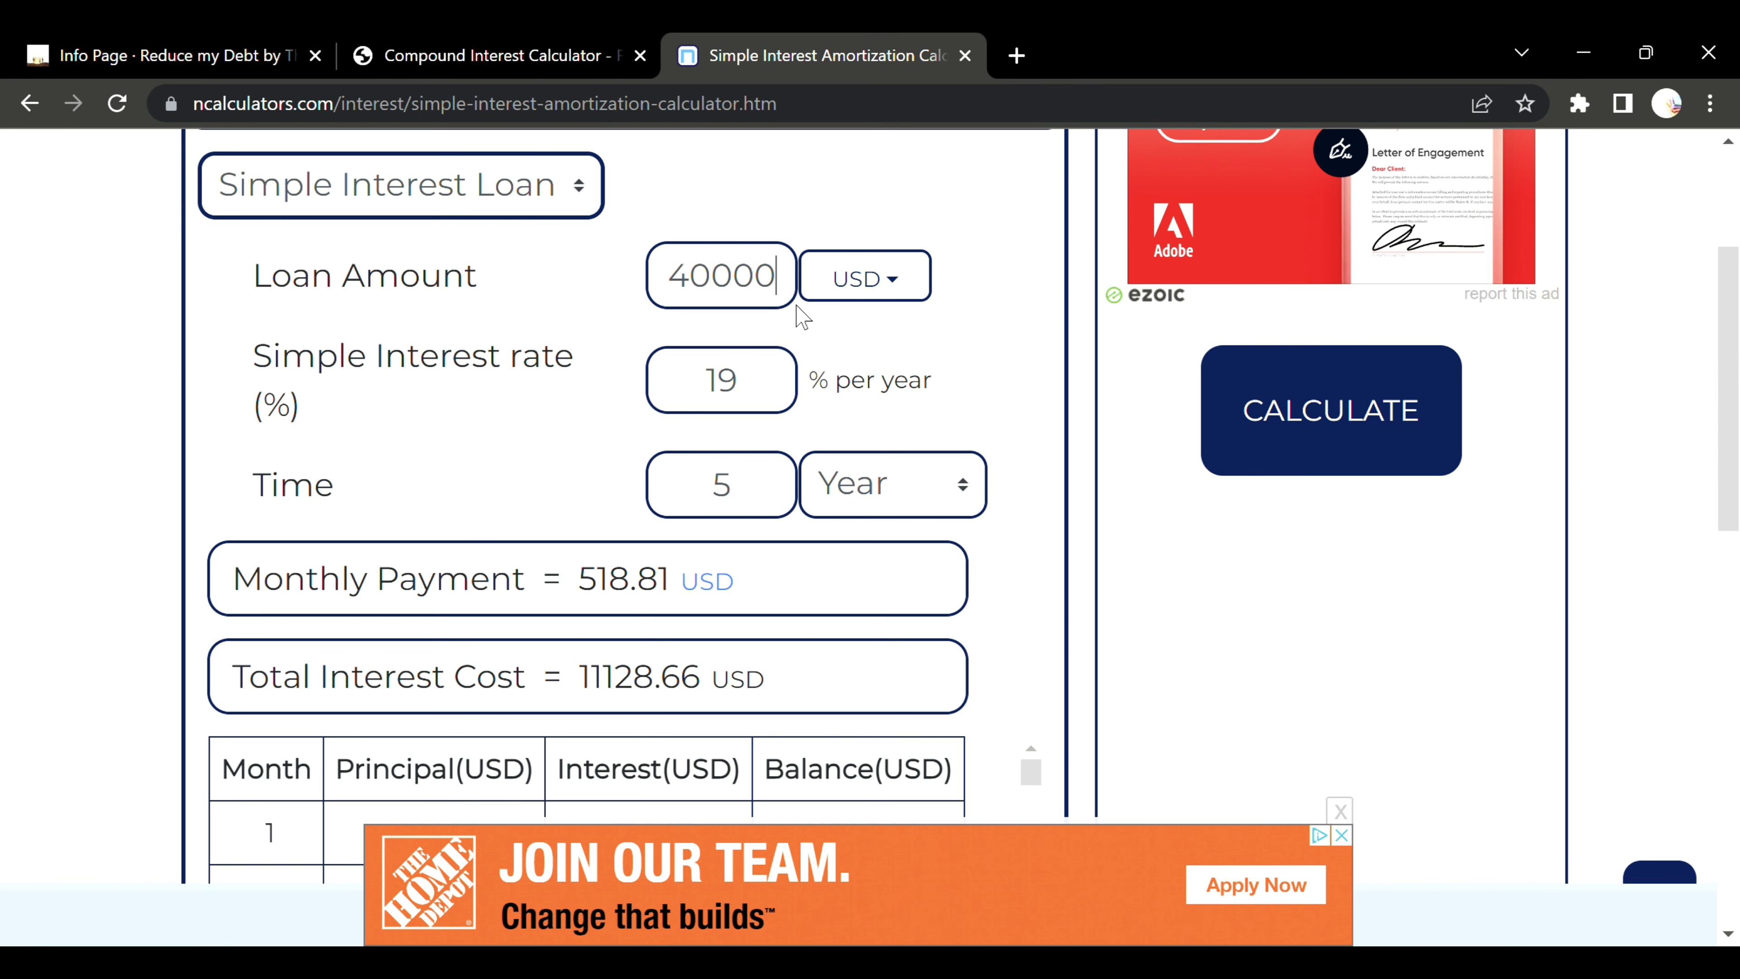
- Close the ad and calculate: 1037.62 monthly payment and 22257.32 total interest
click(571, 55)
click(723, 53)
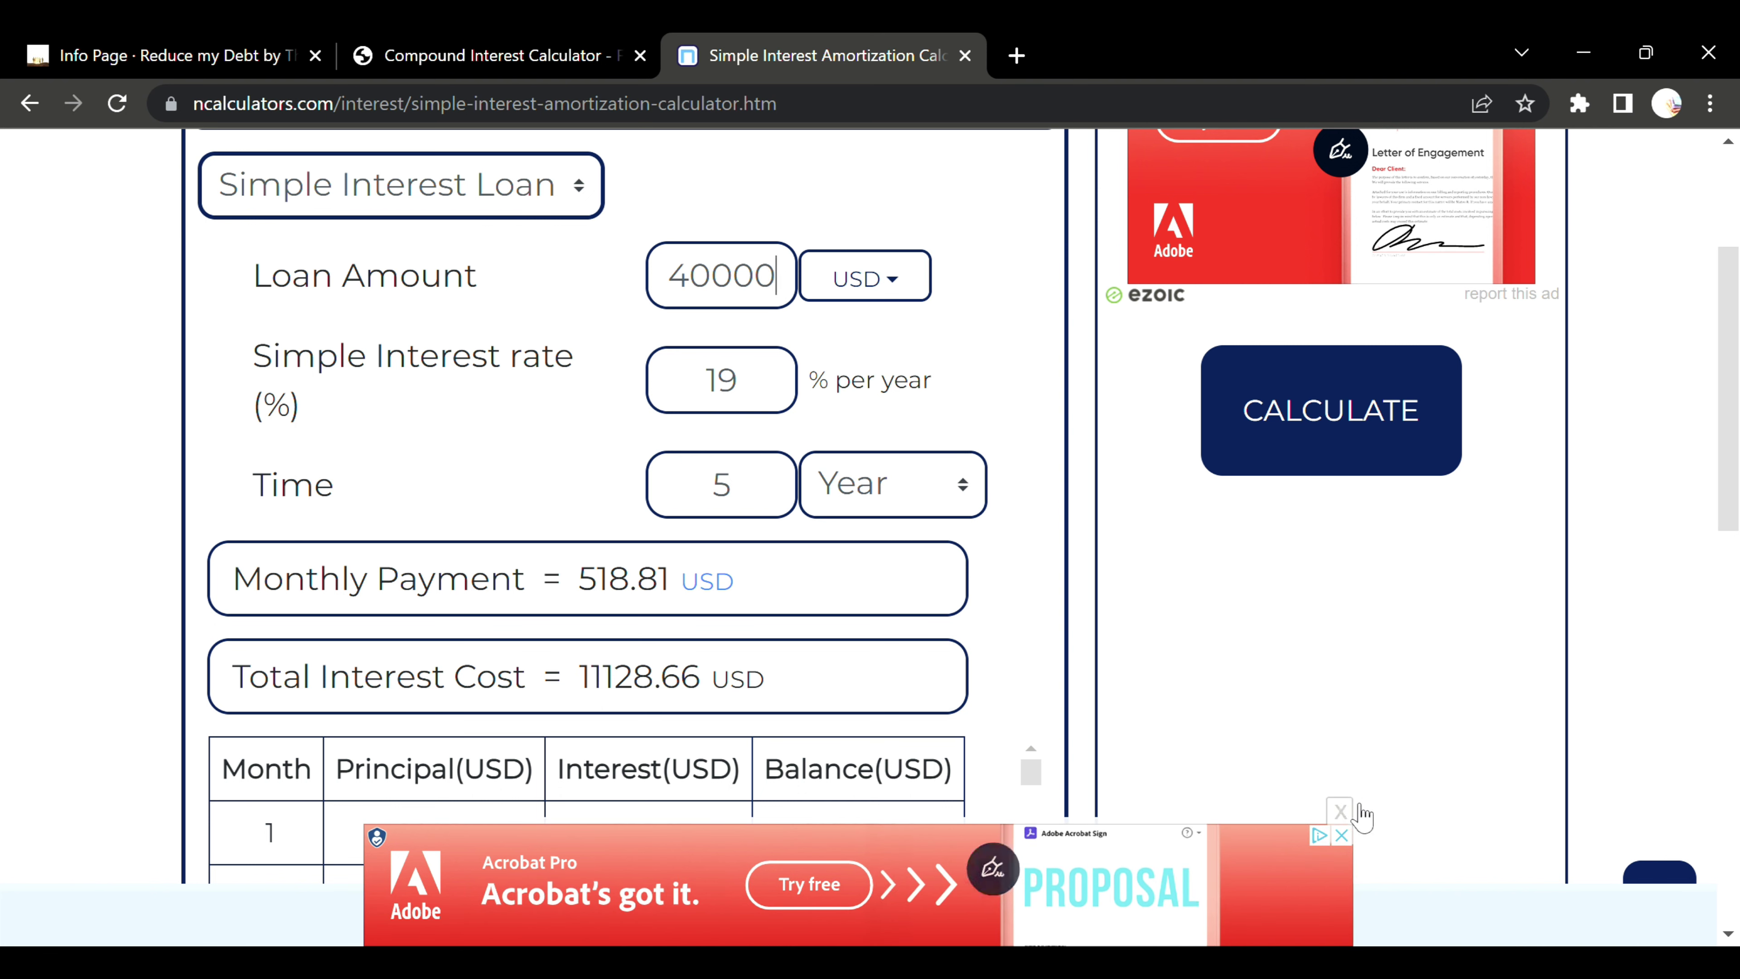
click(1352, 832)
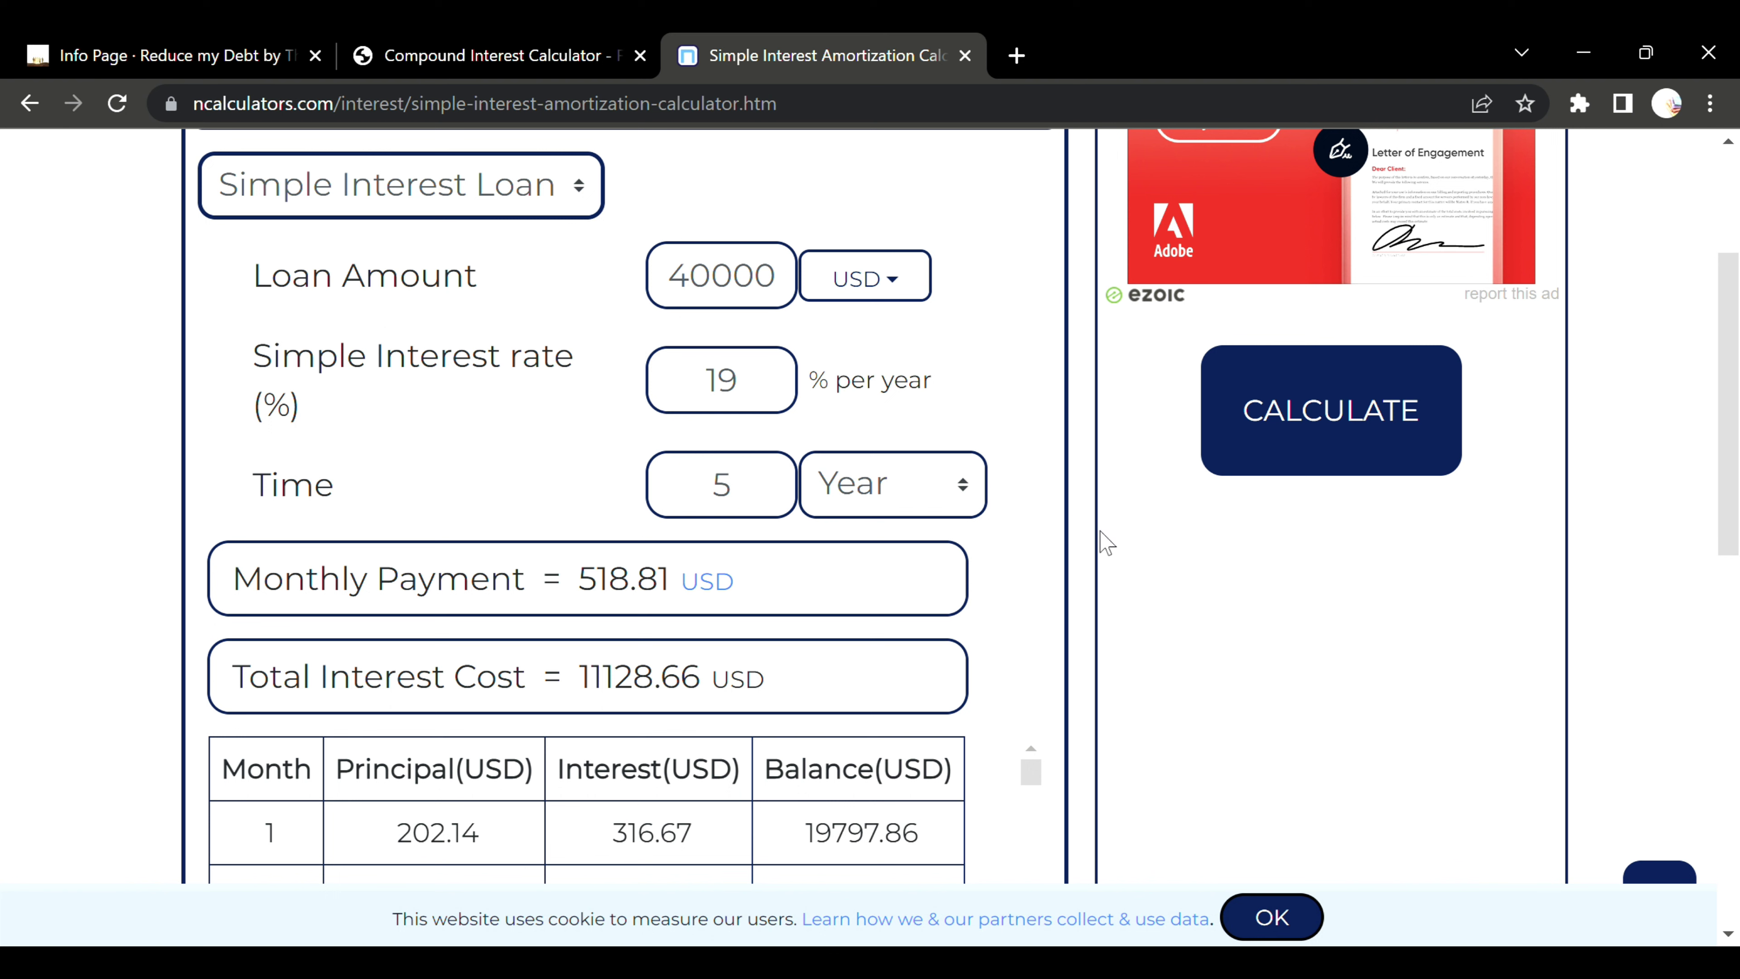
click(541, 54)
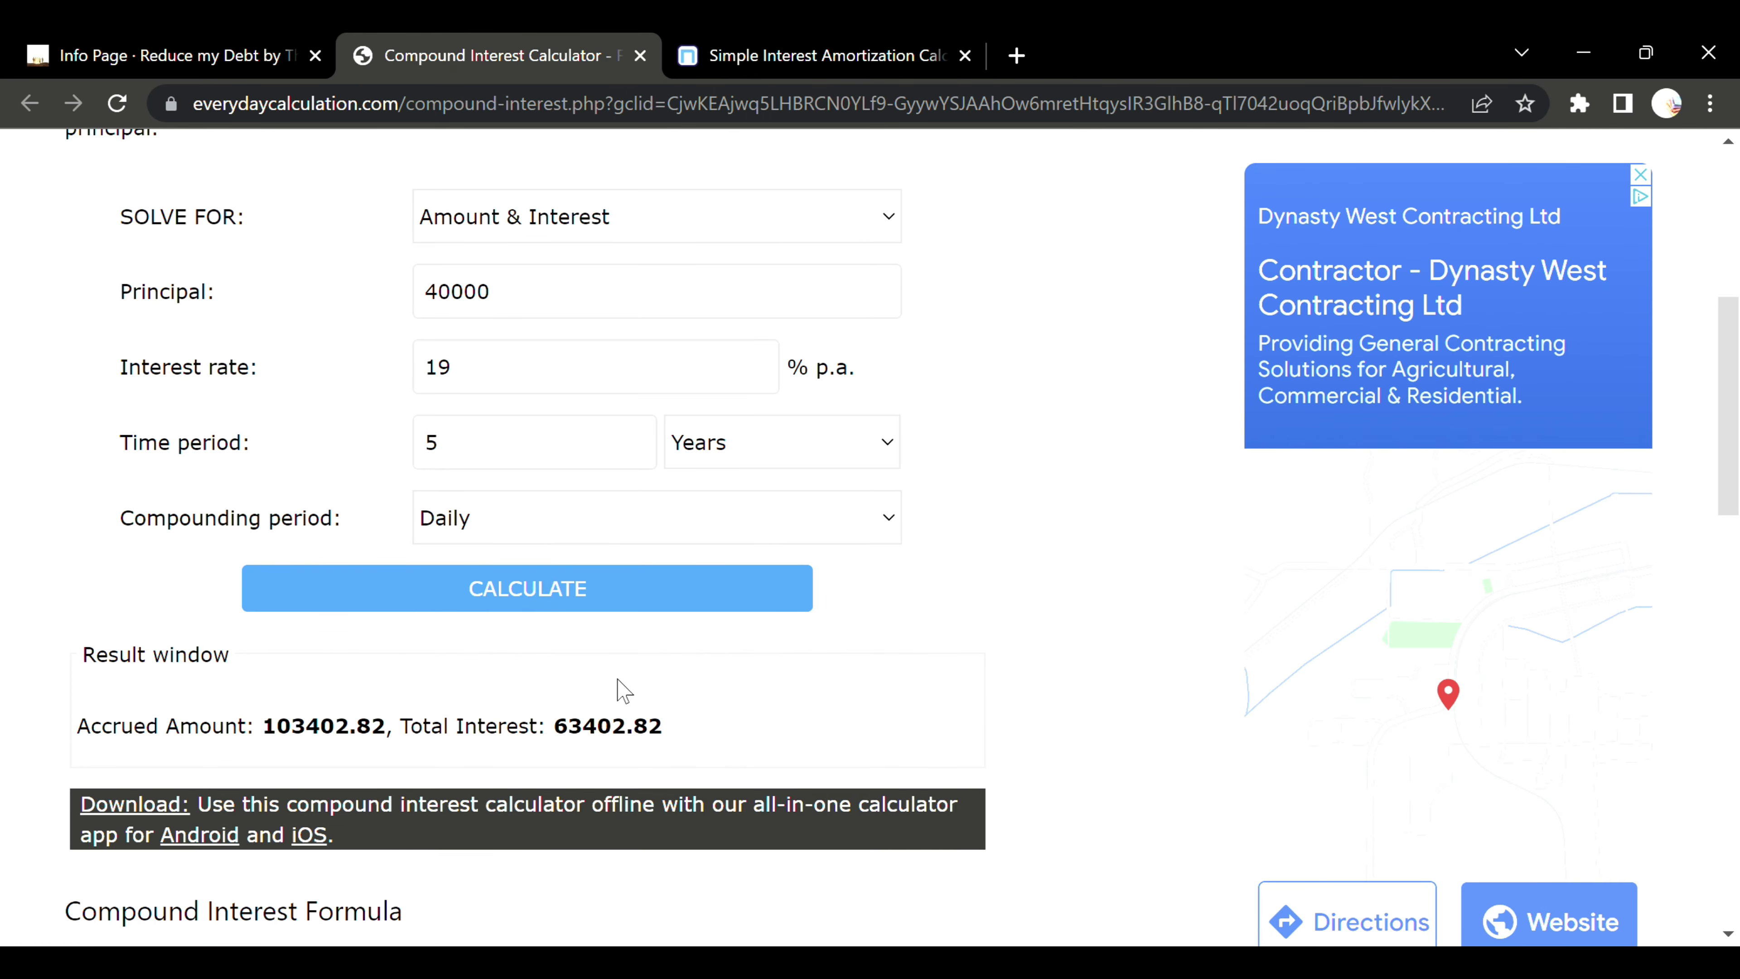
click(750, 60)
scroll(750, 535, down, 2)
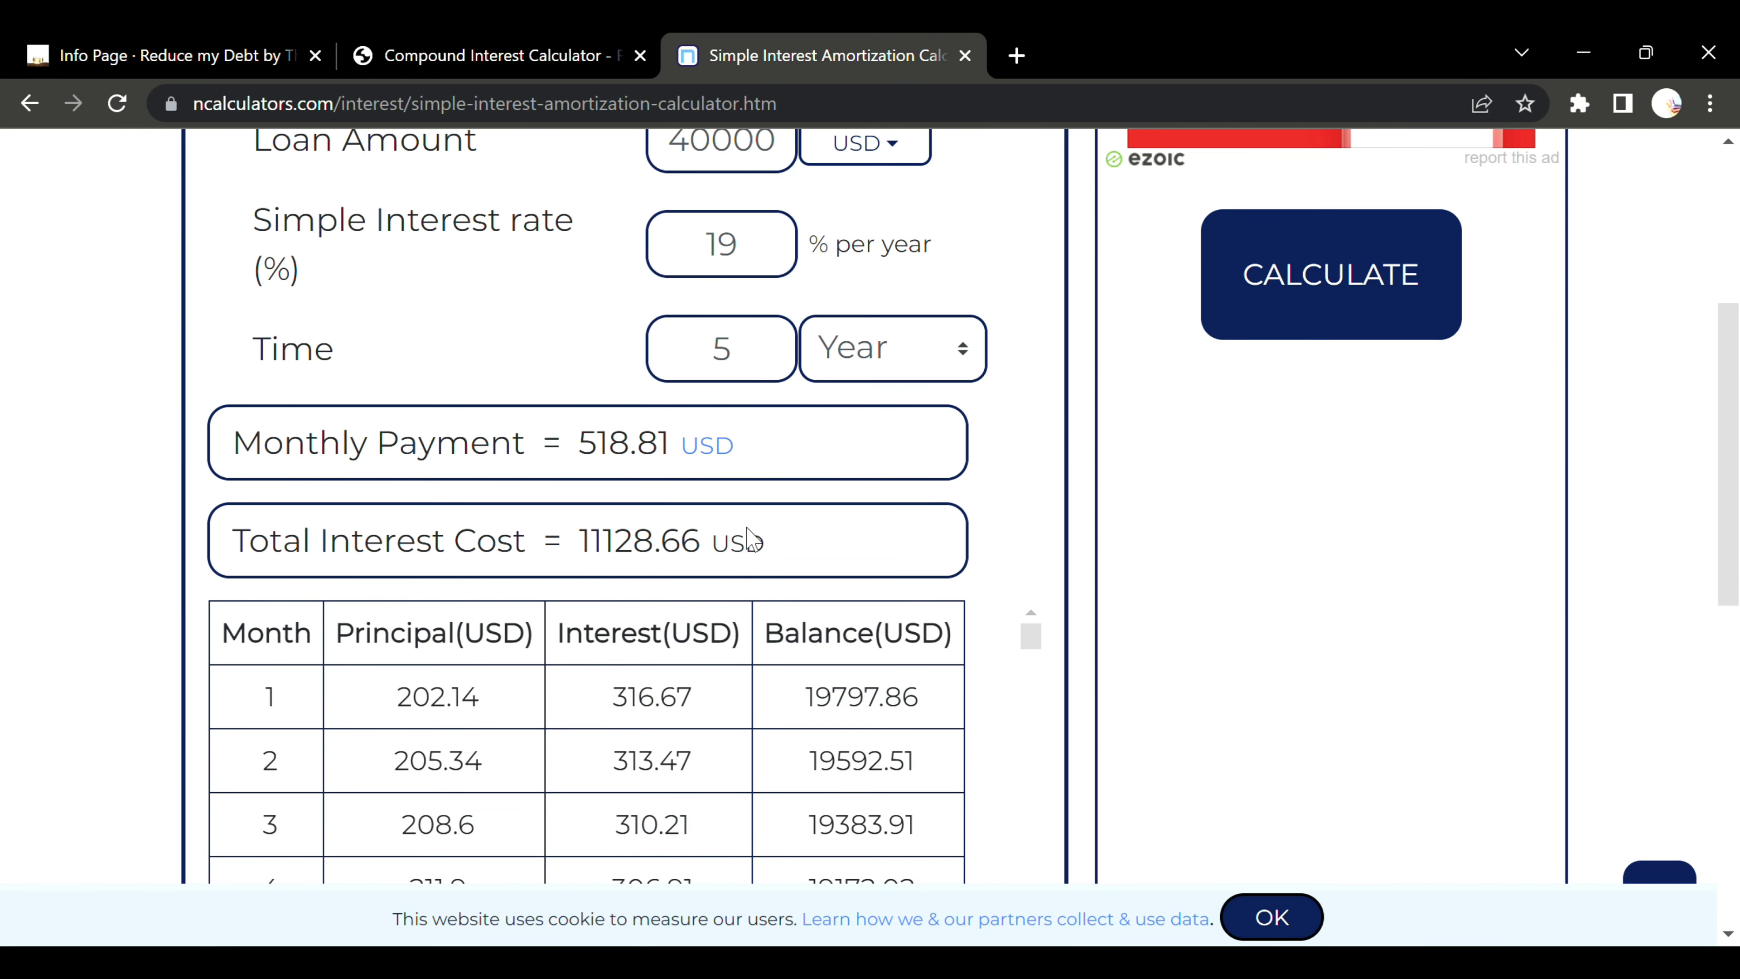
scroll(726, 556, up, 2)
click(1375, 445)
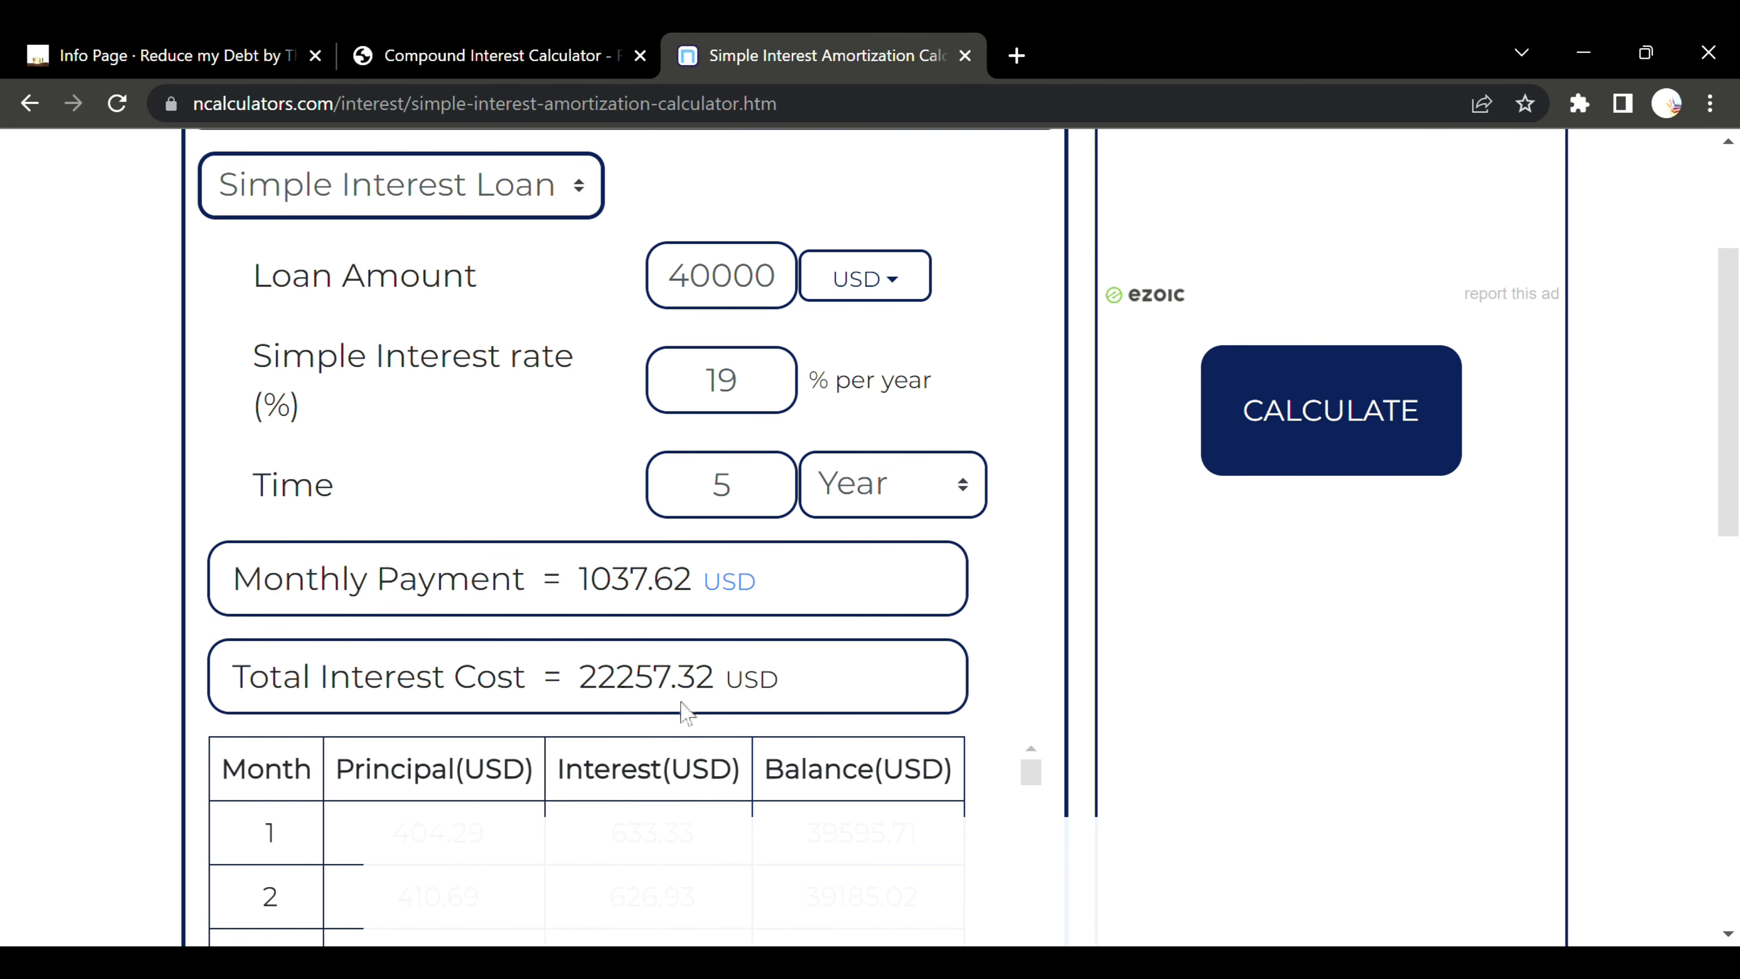
- Compare the 40000 simple and compound results, ending on the compound interest calculator
click(521, 75)
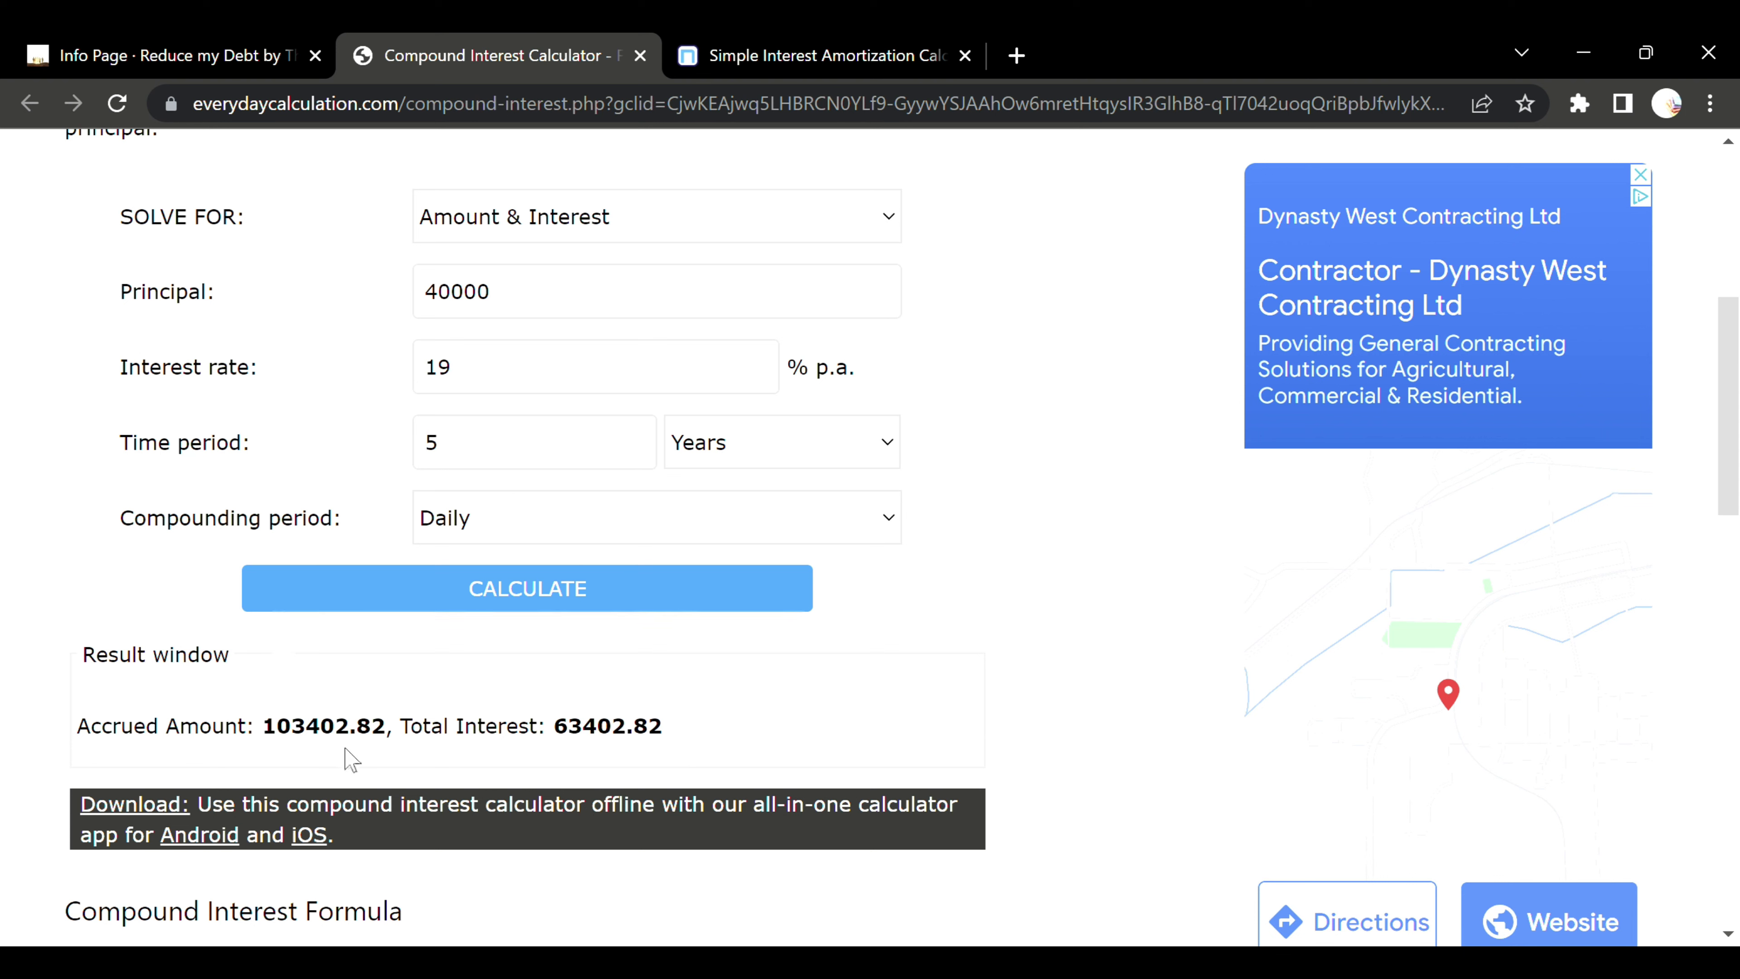
click(795, 55)
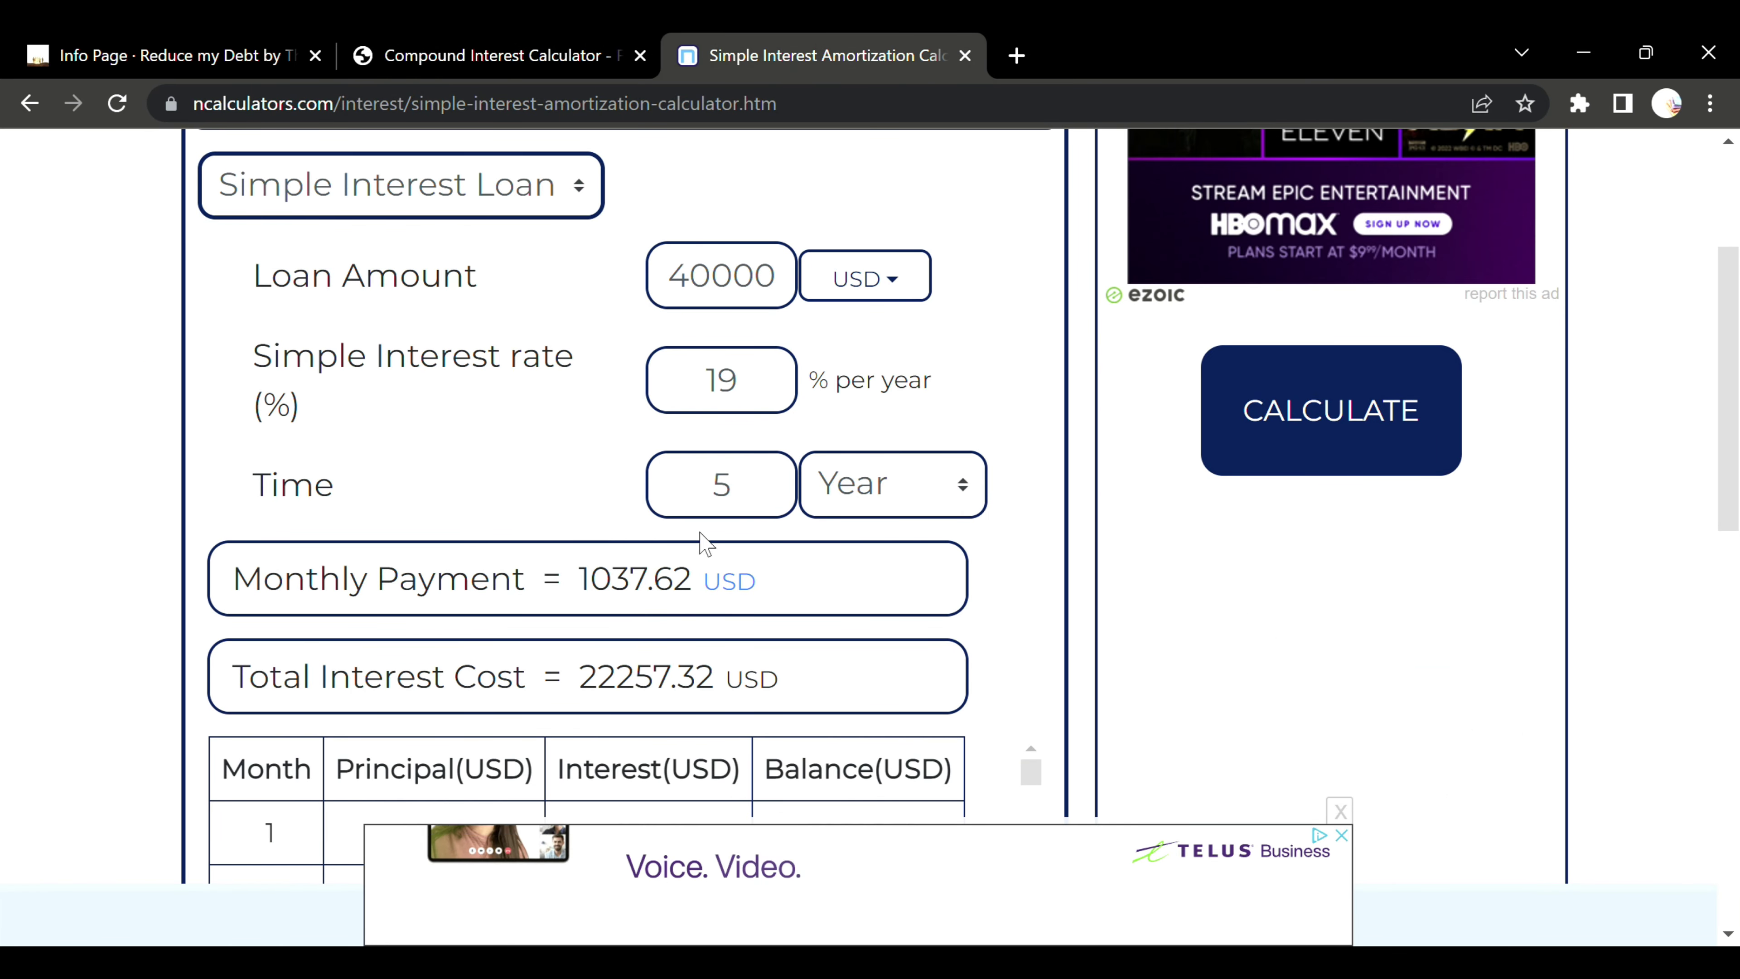
click(550, 59)
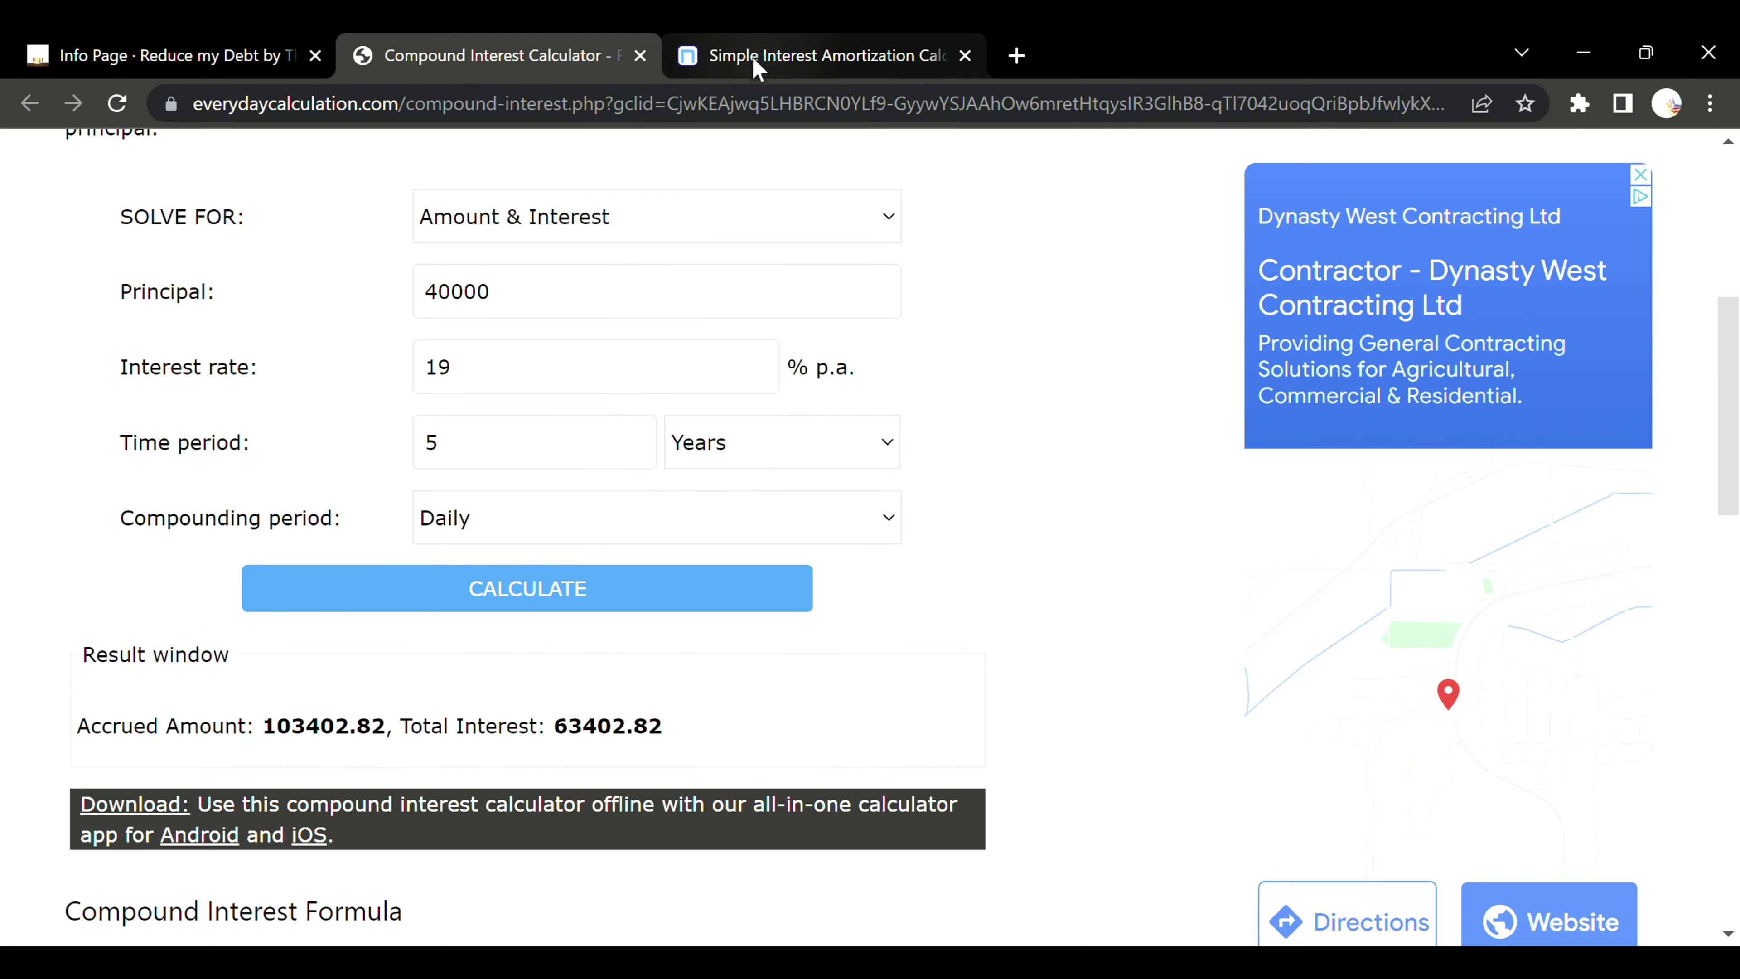
- Recalculate compound interest with an 80000 principal: 206805.65 accrued, 126805.65 total interest
click(531, 305)
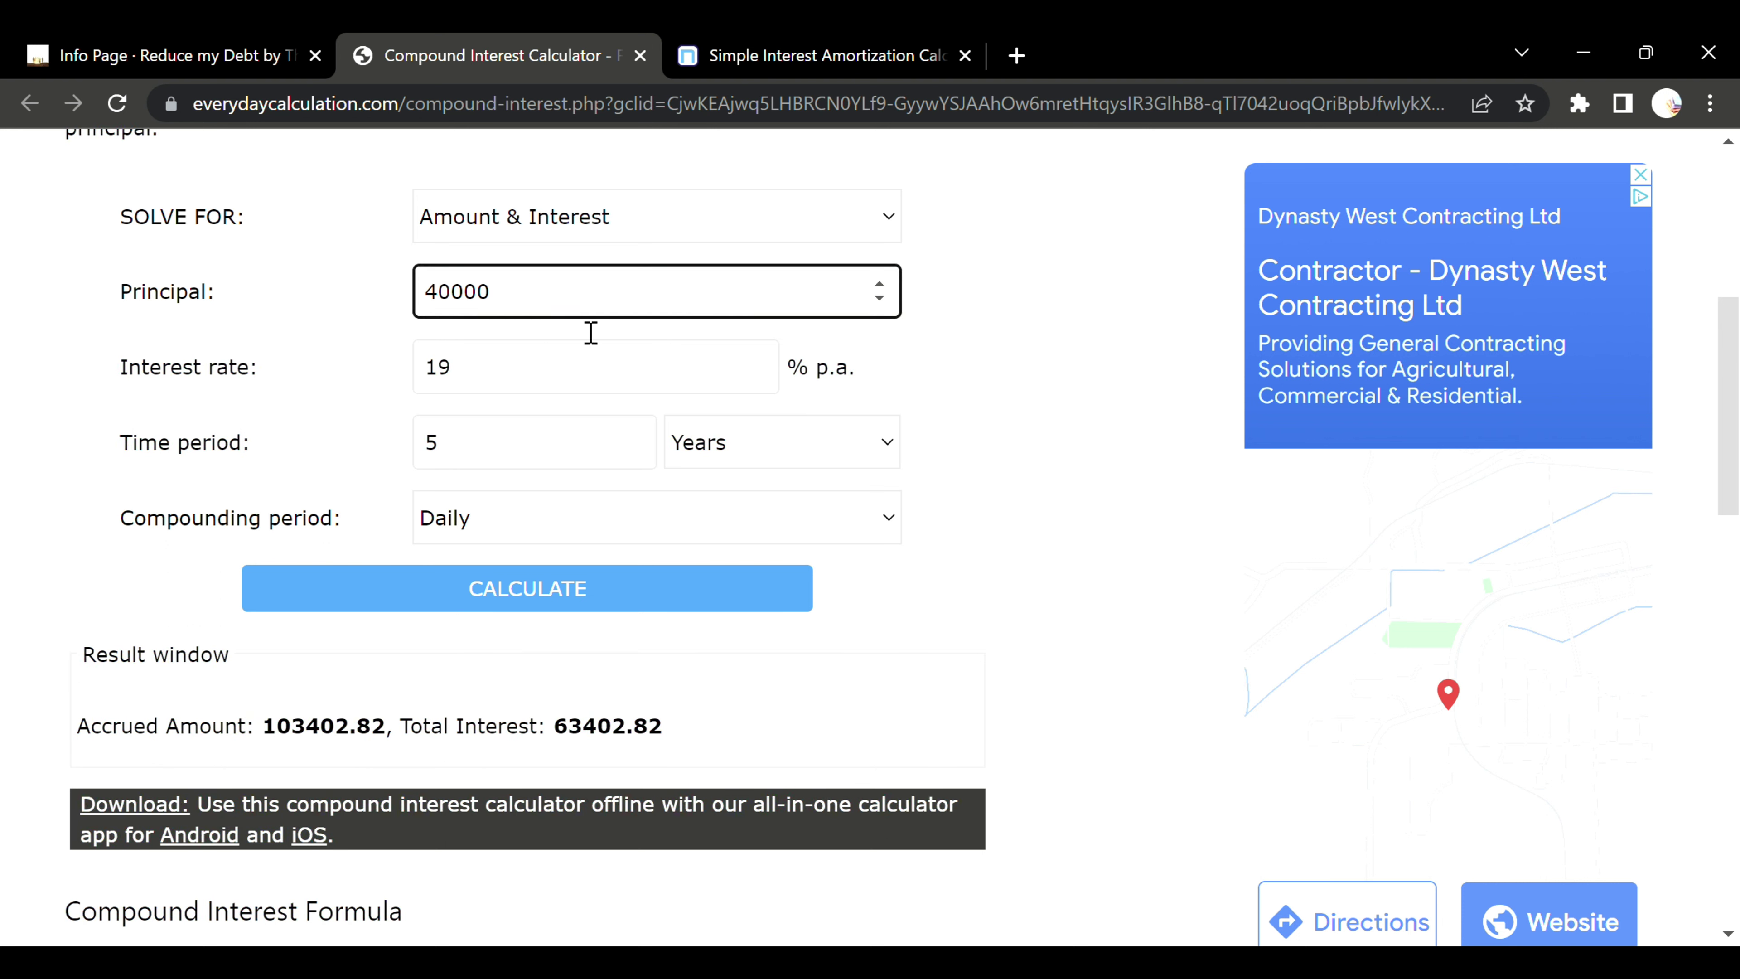
key(BackSpace)
key(BackSpace)
key(BackSpace)
text(80000)
click(575, 597)
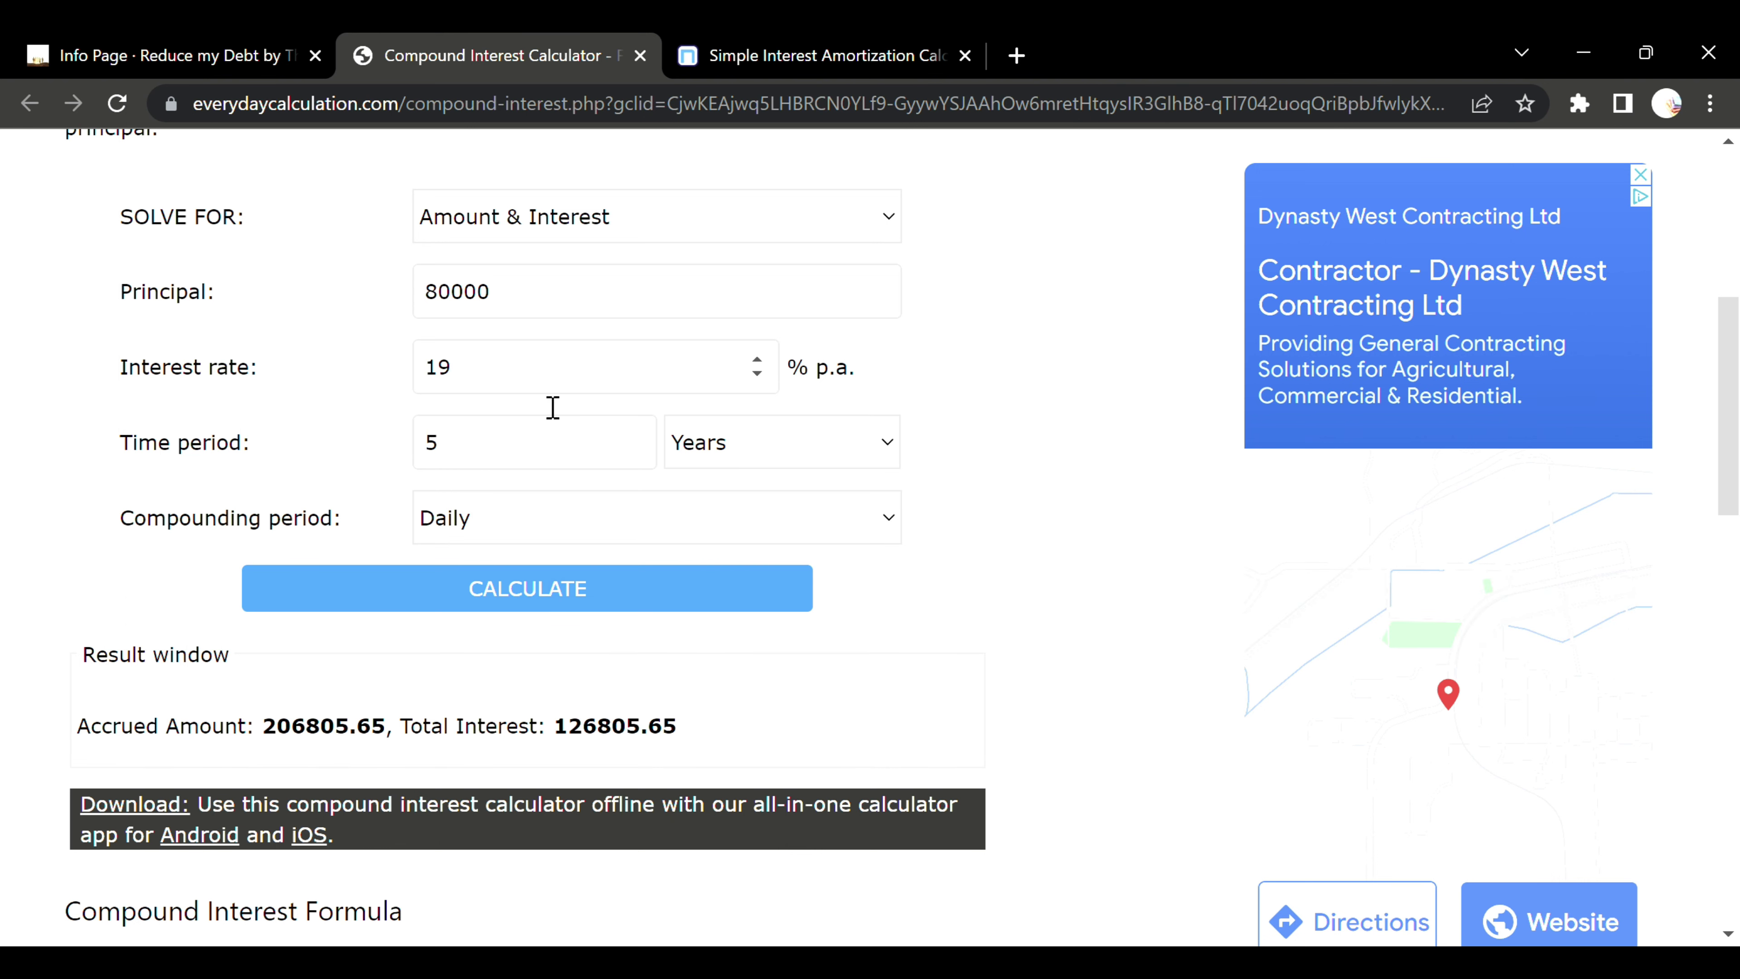
- Recalculate the simple interest loan at 80000, showing 2075.24 monthly and 44514.65 total interest
click(740, 56)
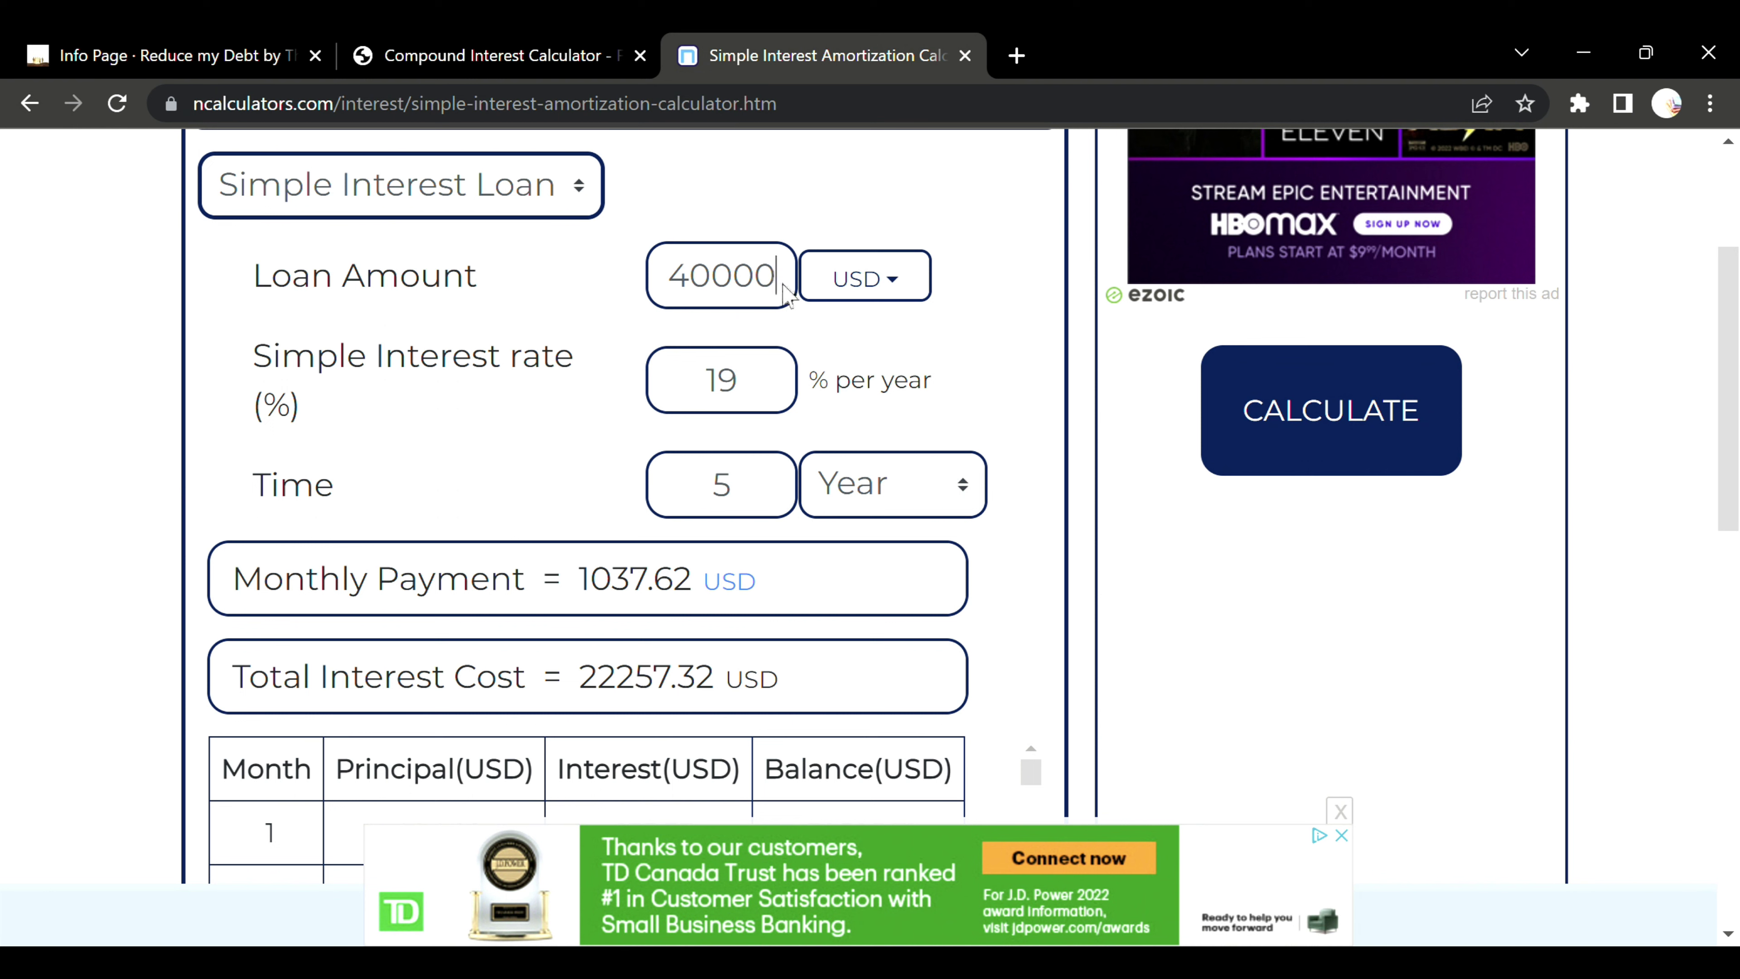
key(BackSpace)
key(BackSpace)
key(BackSpace)
key(BackSpace)
key(BackSpace)
text(80000)
click(1353, 438)
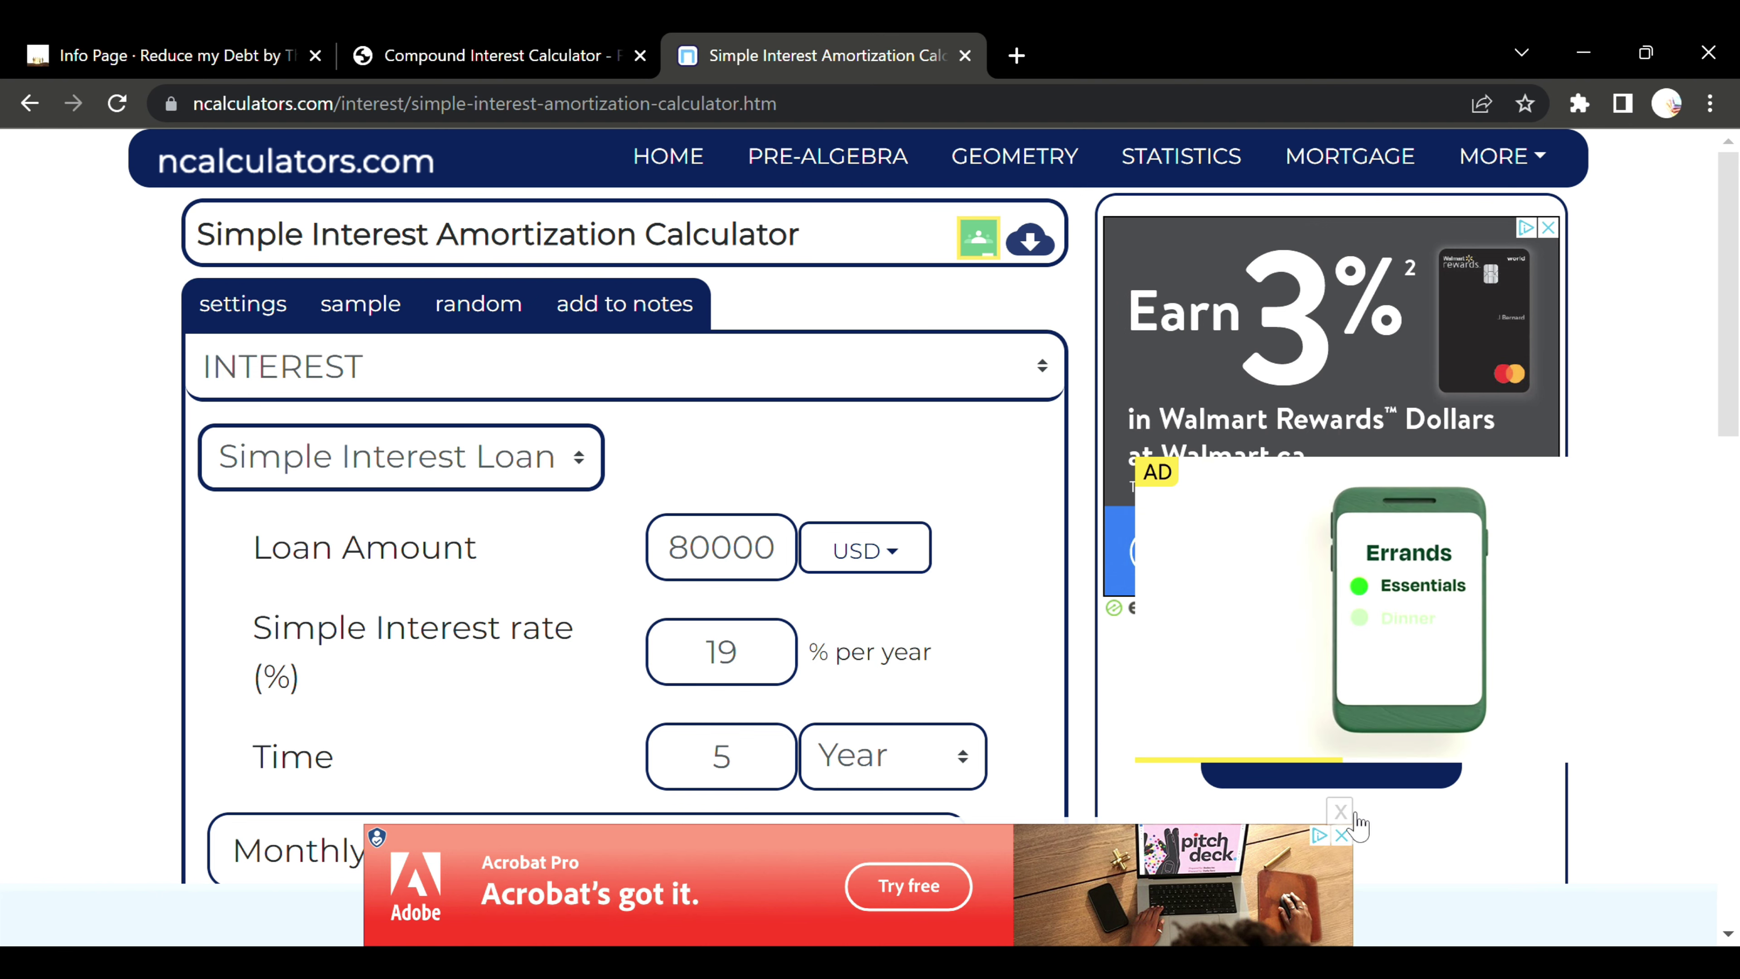
click(1341, 816)
scroll(828, 425, down, 5)
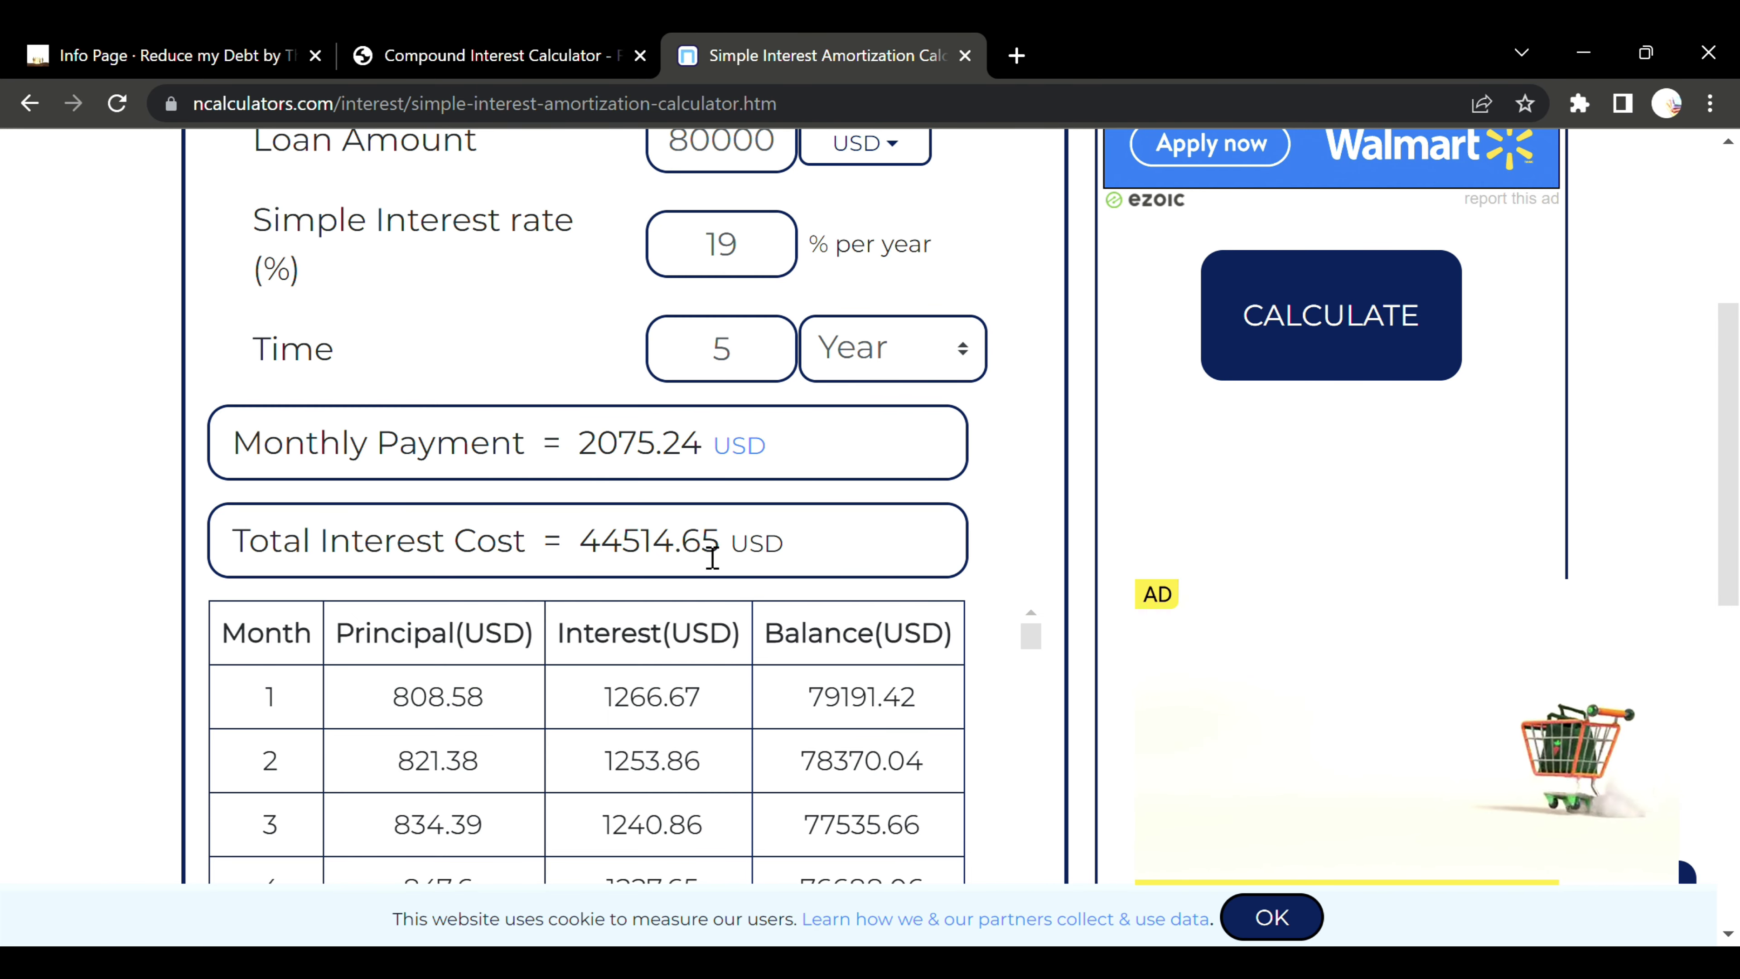
- Return to the compound calculator to review the 80000 result: 206805.65 accrued, 126805.65 interest
click(577, 61)
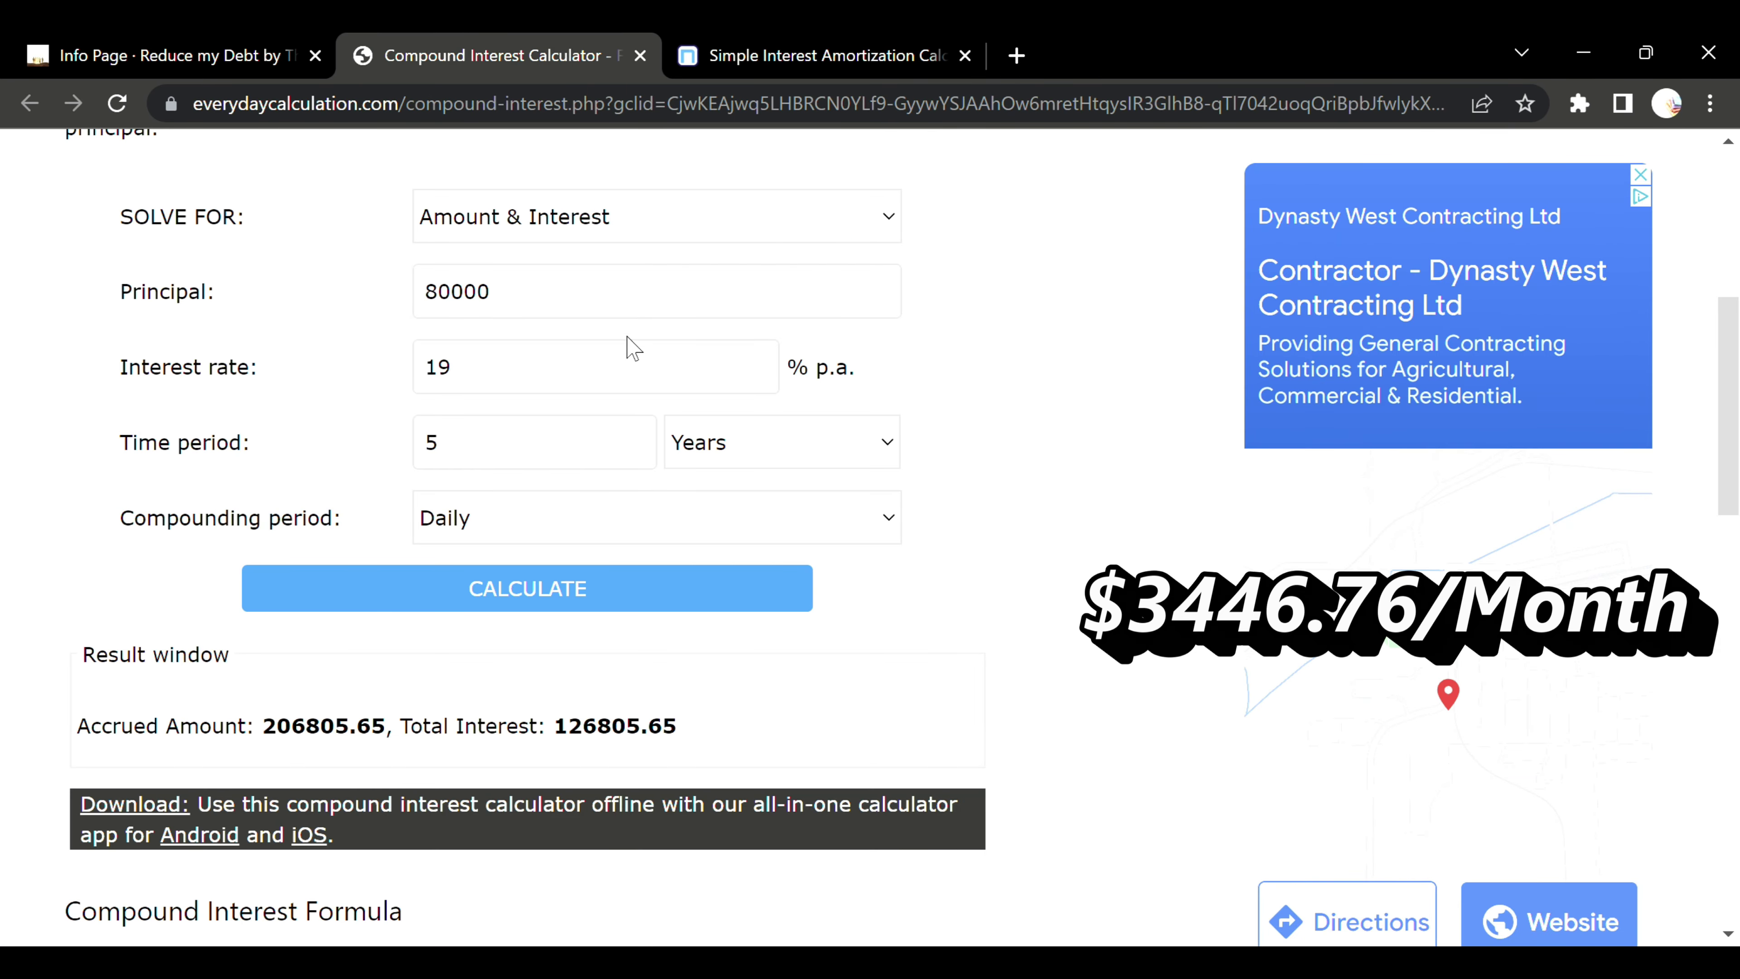
scroll(631, 377, down, 2)
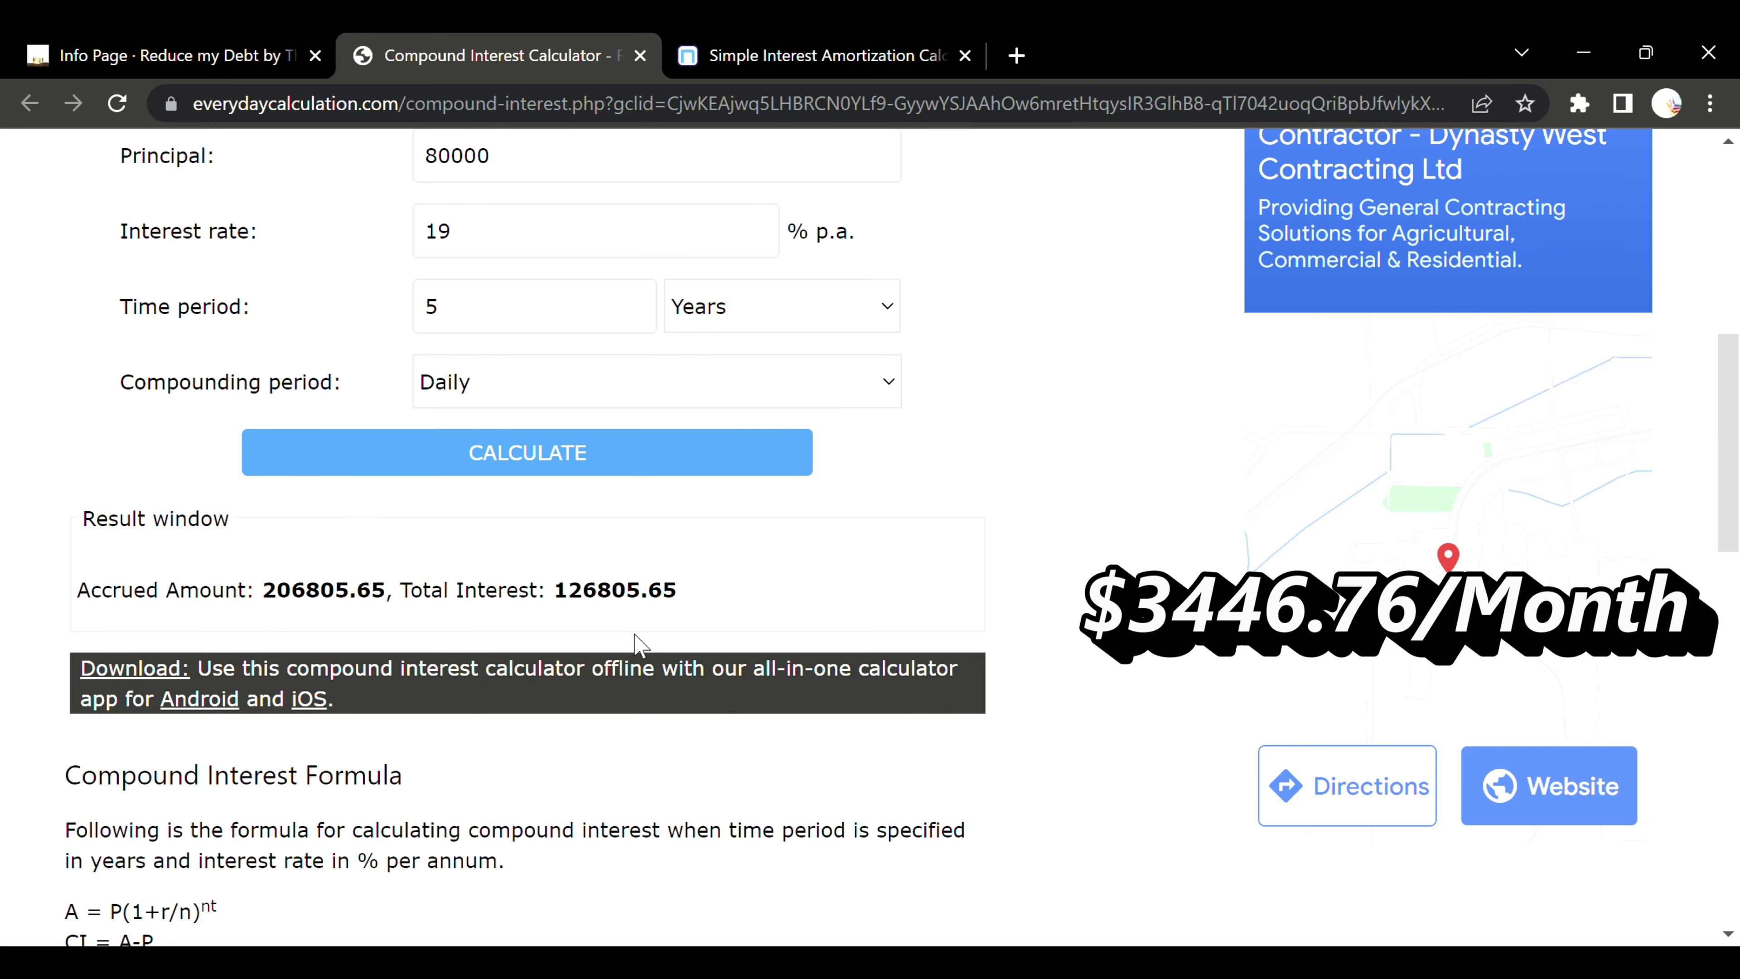
scroll(680, 501, up, 4)
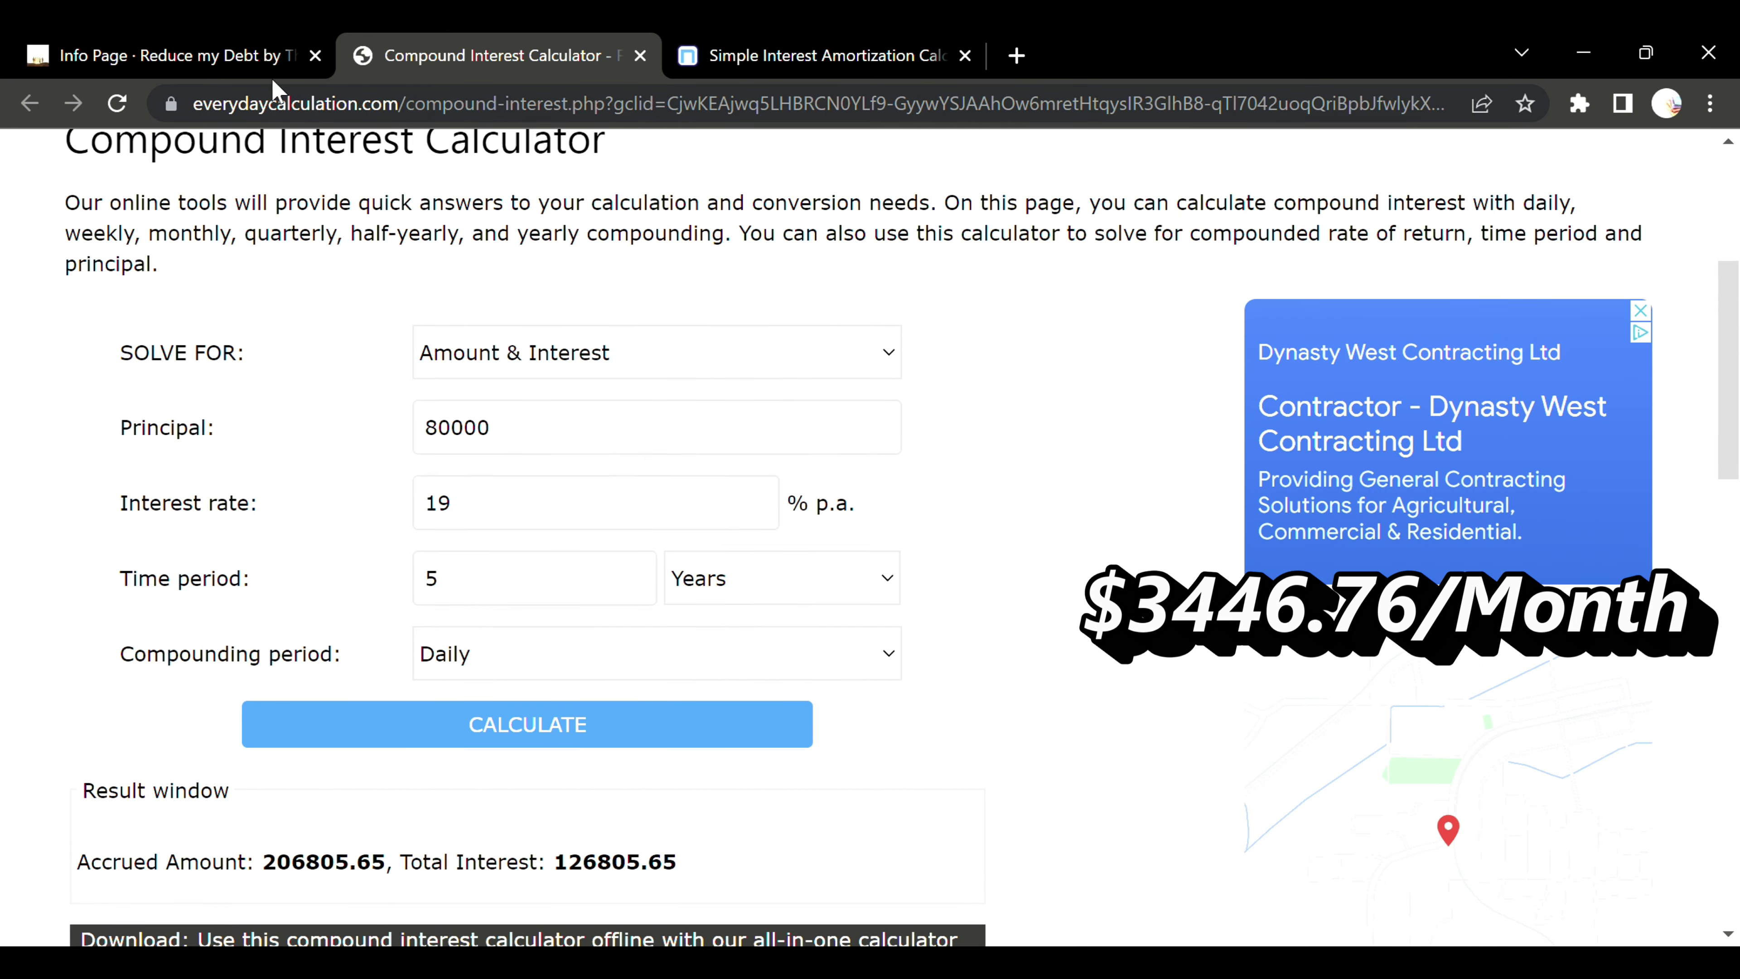
- Switch to the ReduceMyDebtByThousands.com Info Page and bring its top into view
click(234, 52)
scroll(428, 381, up, 5)
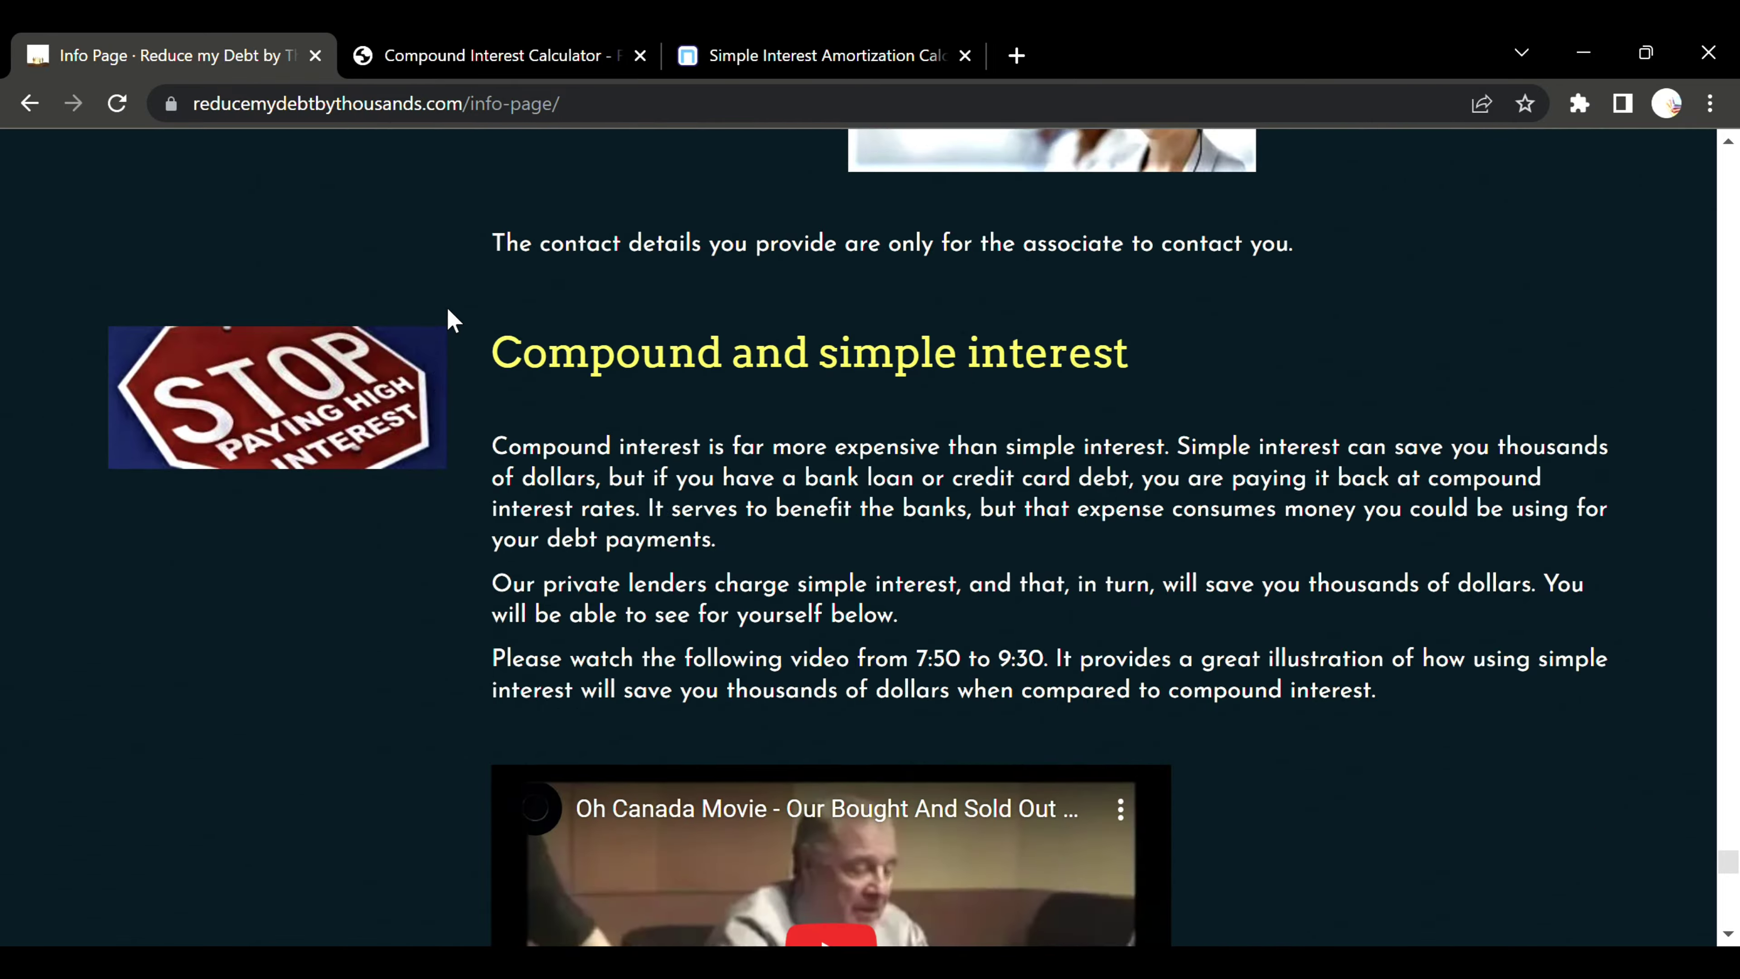
scroll(466, 302, up, 15)
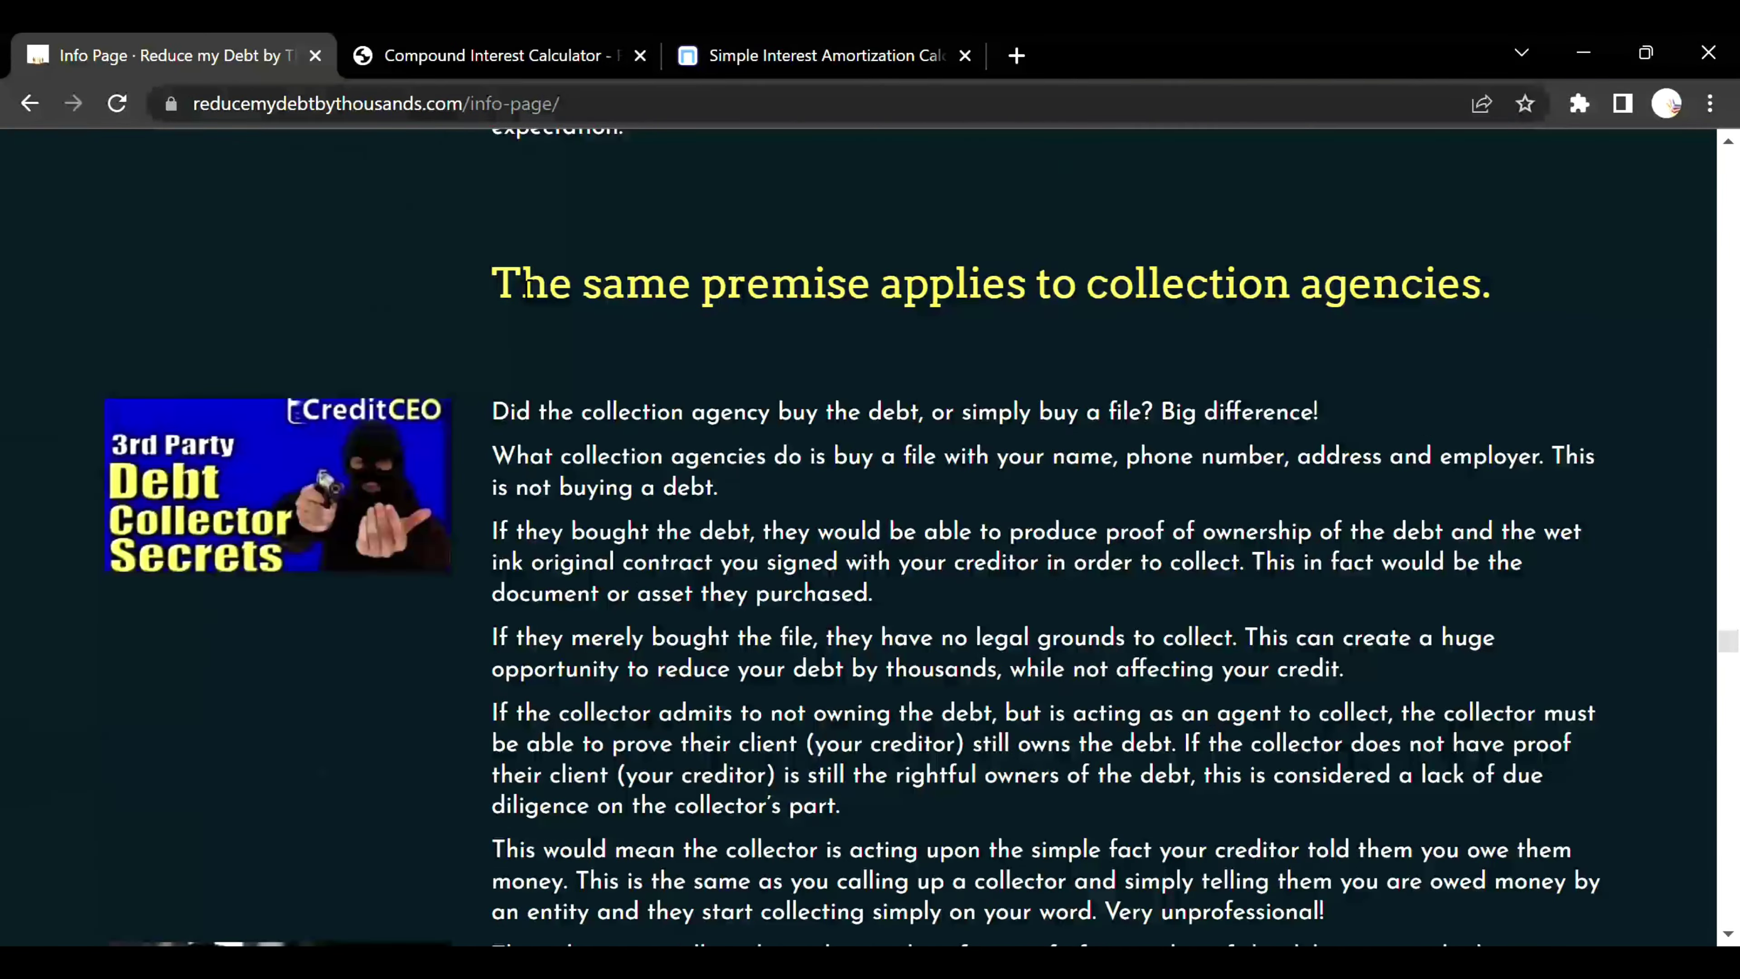
scroll(527, 287, up, 5)
drag(1716, 566, 1681, 117)
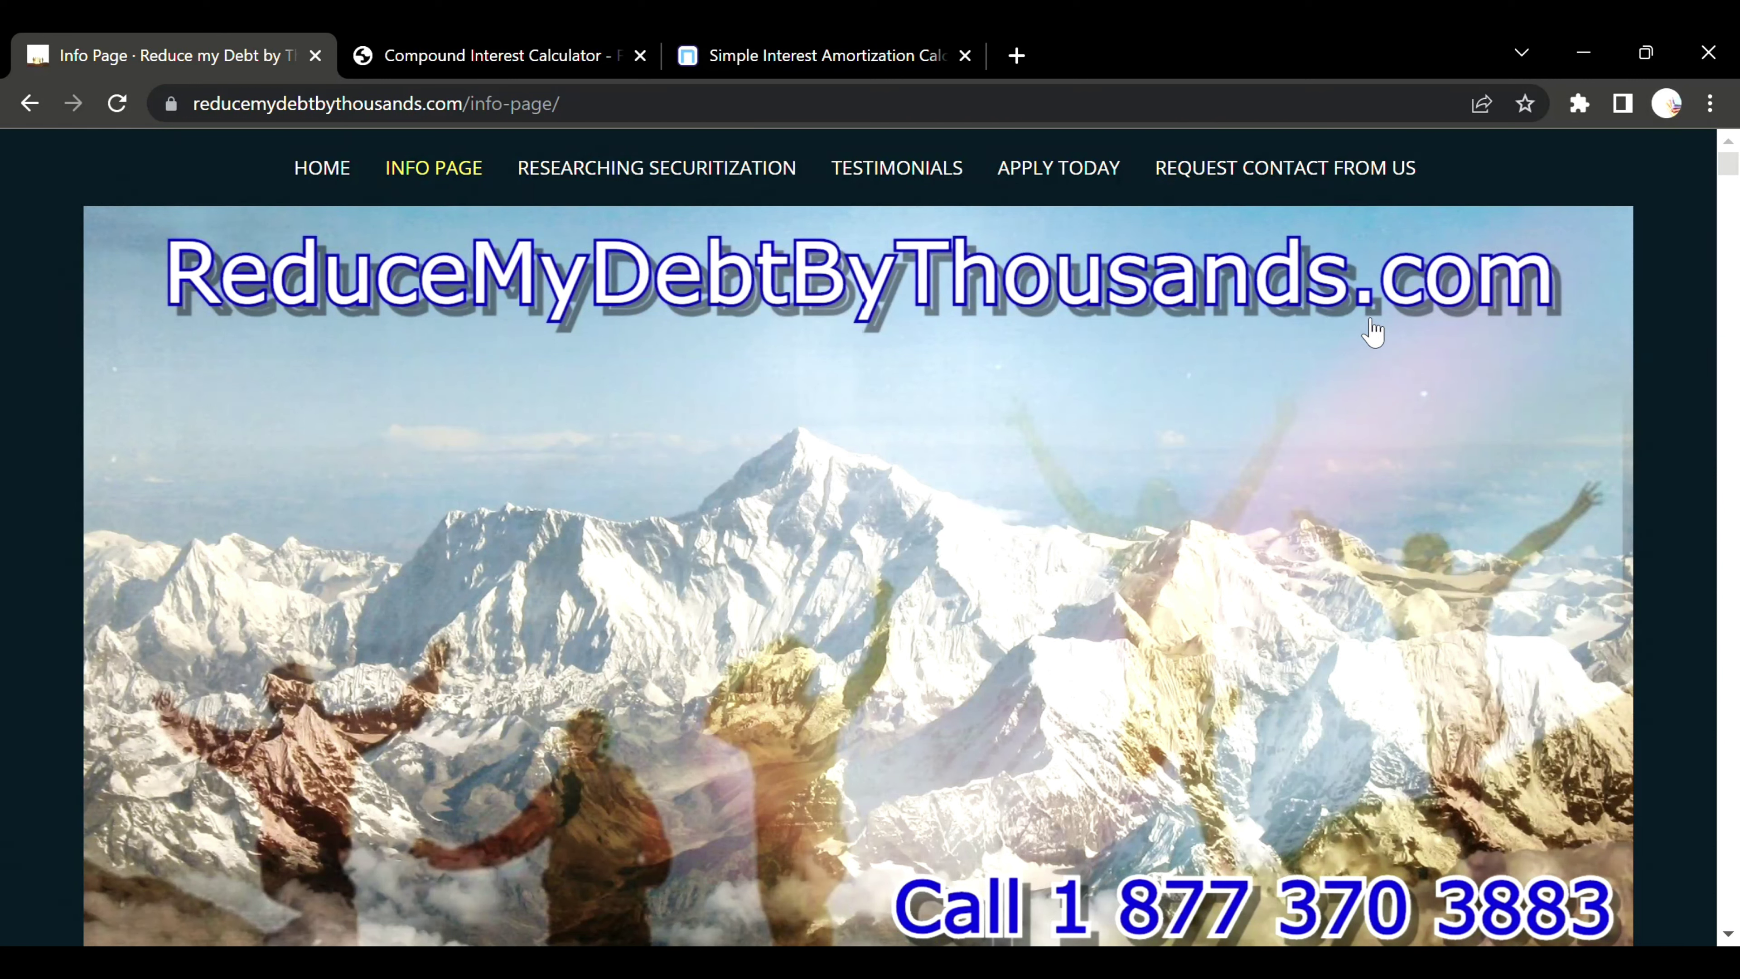
- Go to the debt site's HOME page and browse through it
click(333, 177)
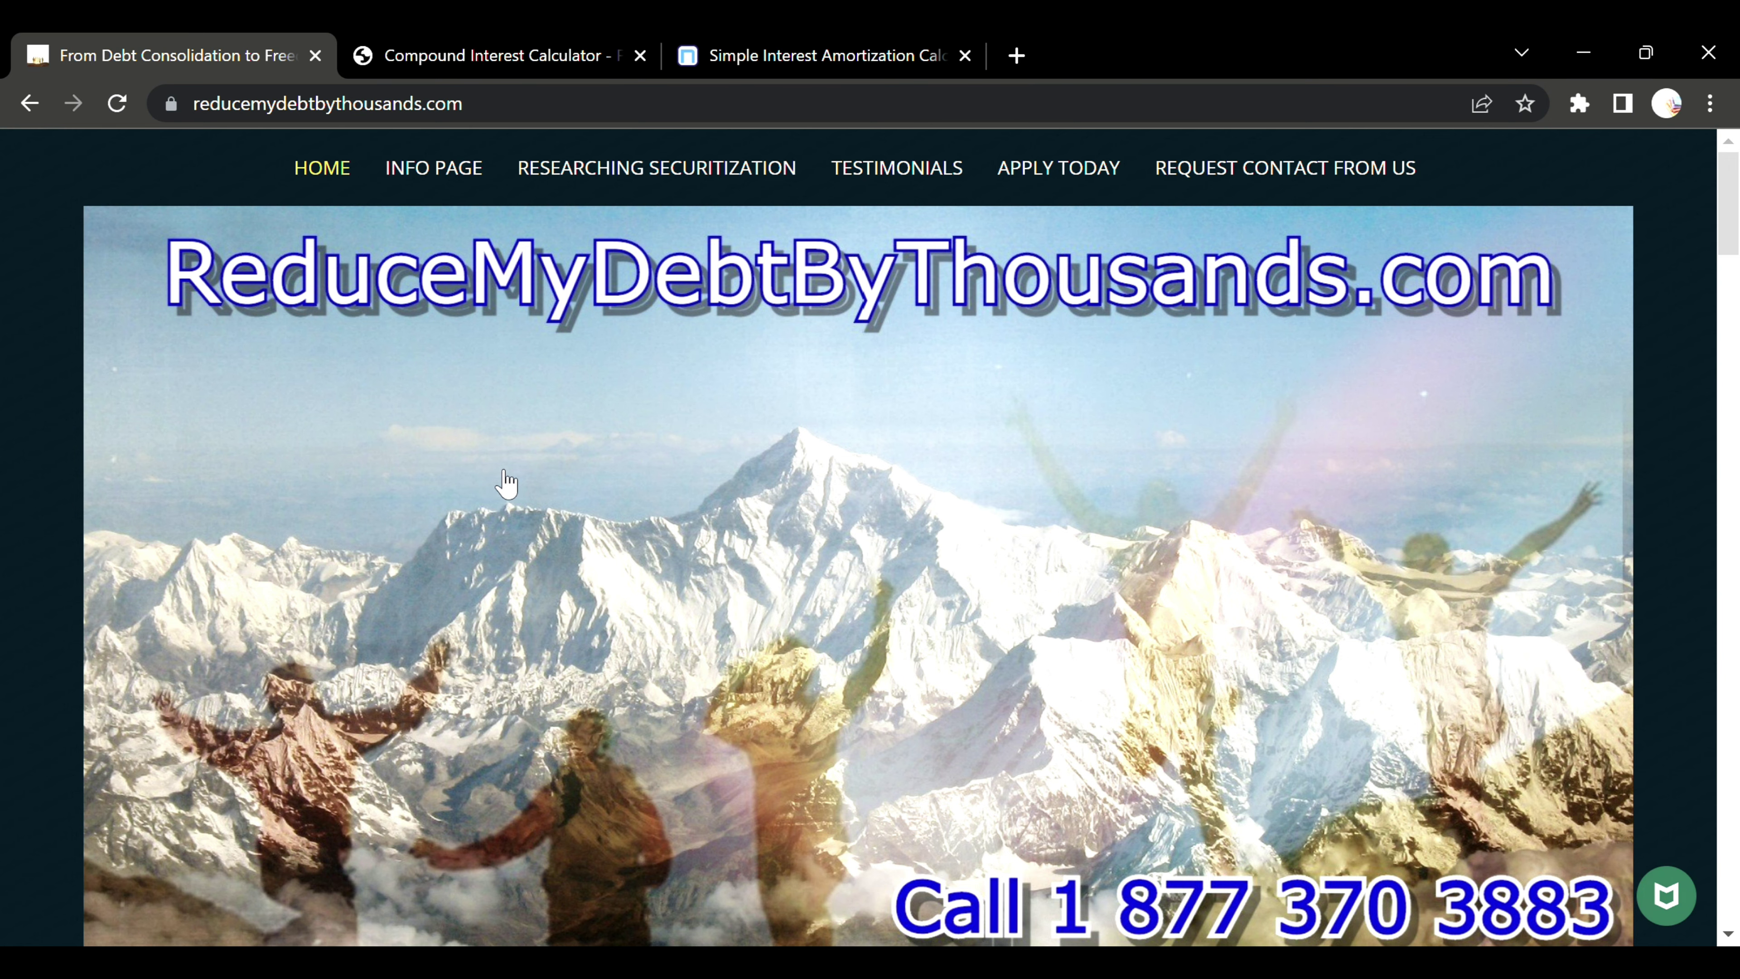
scroll(523, 486, down, 6)
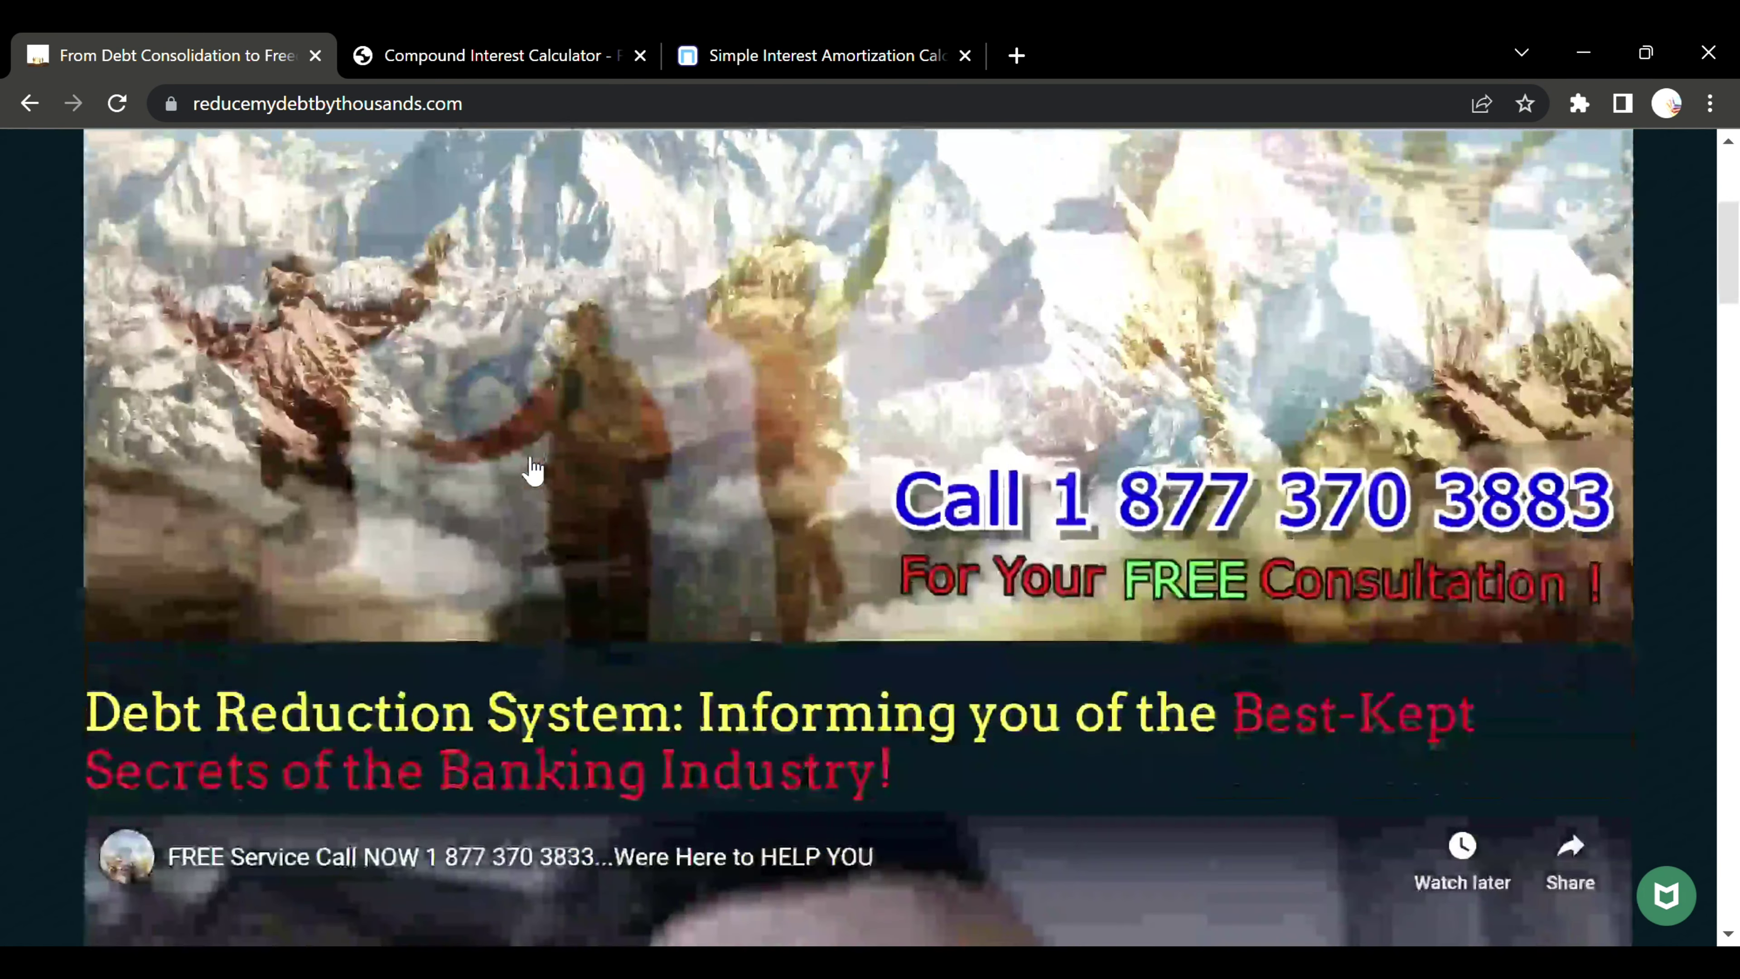
scroll(527, 480, down, 3)
scroll(524, 466, down, 5)
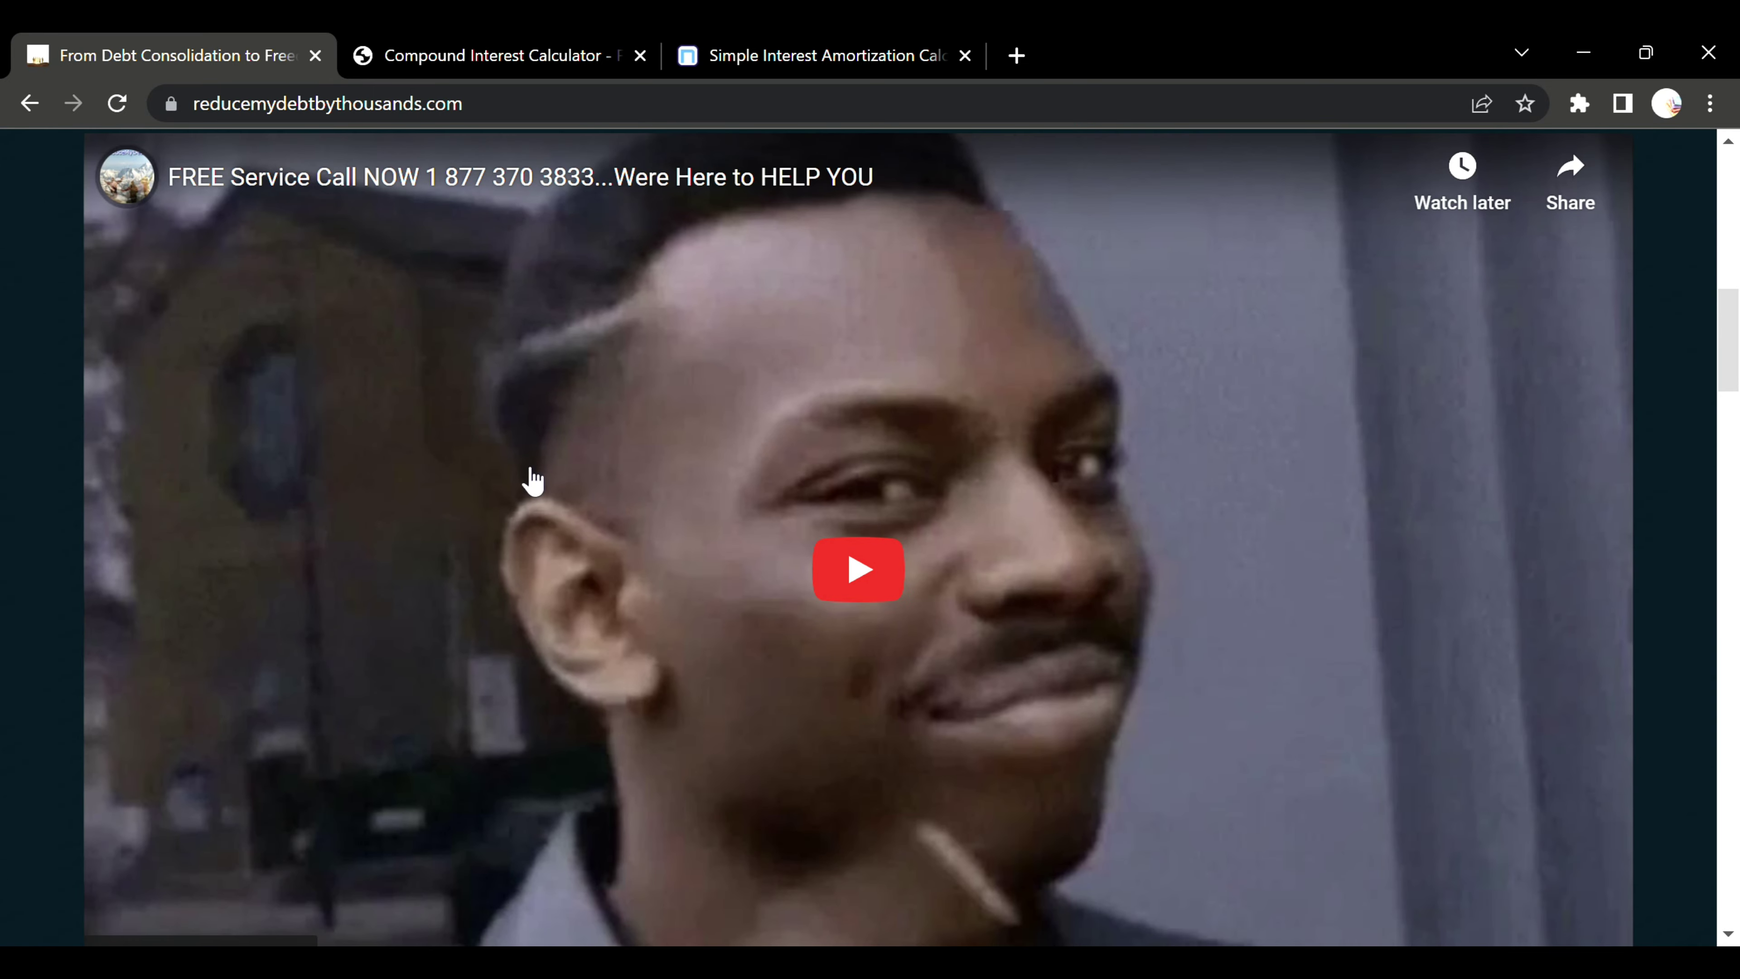
scroll(738, 621, up, 14)
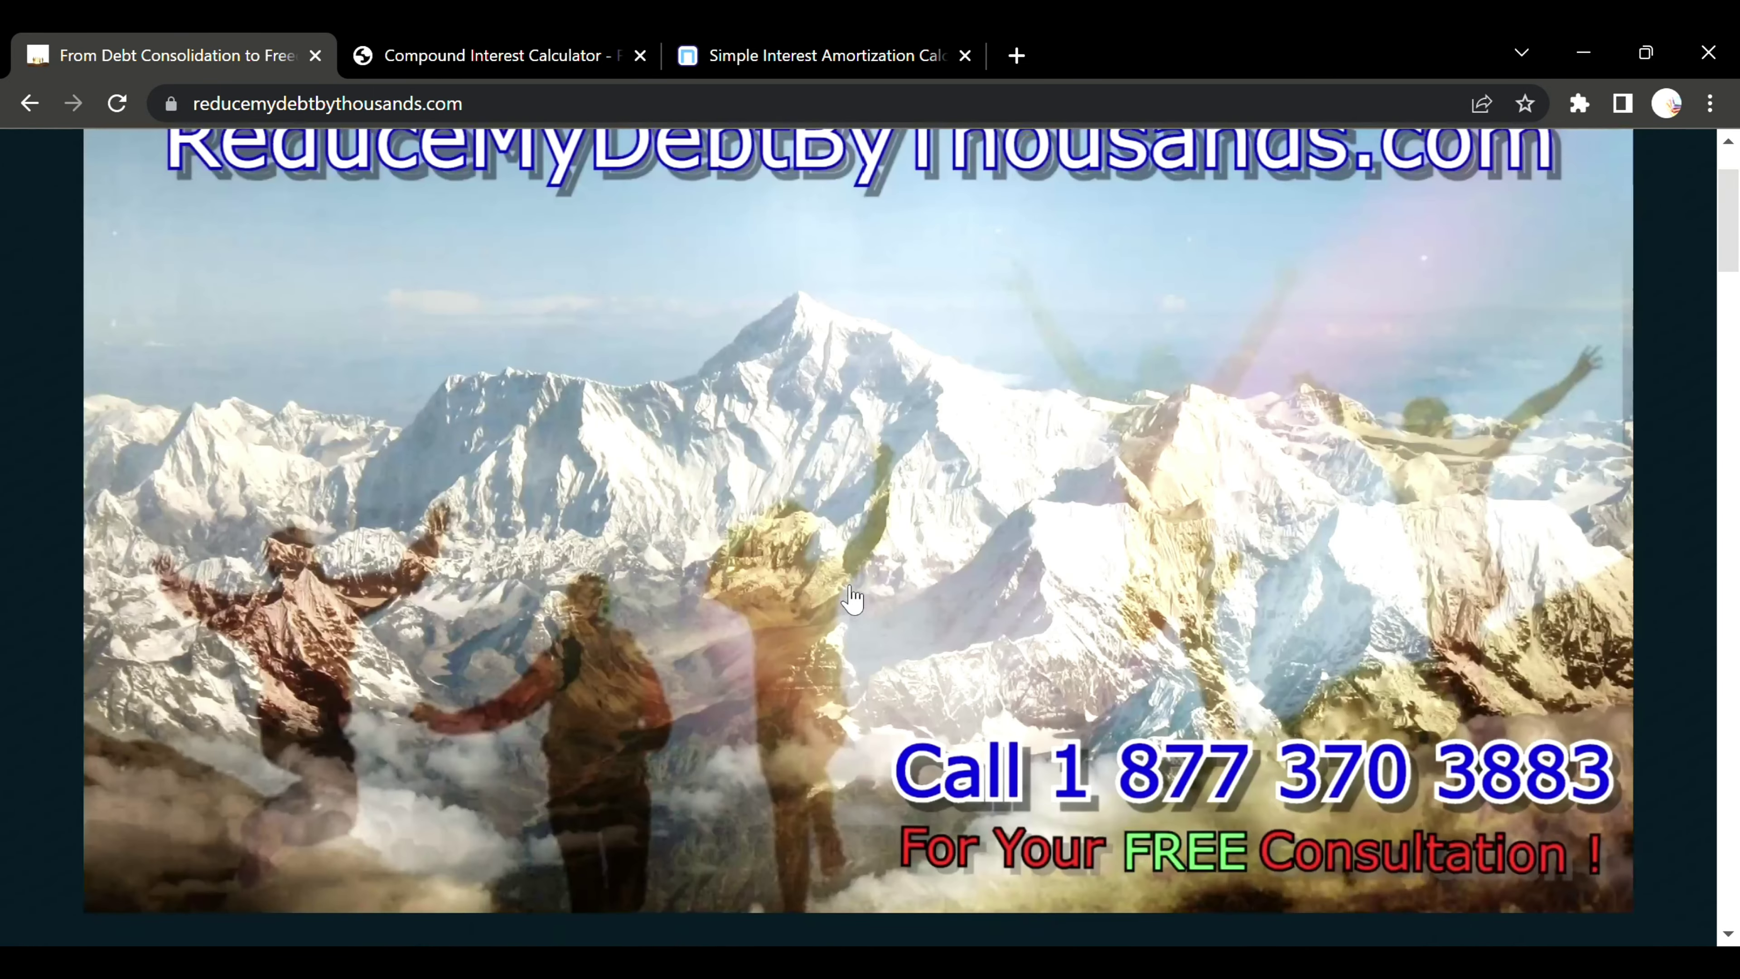
- Reopen the INFO PAGE and scroll down to the Video Two through Video Four education videos
click(473, 171)
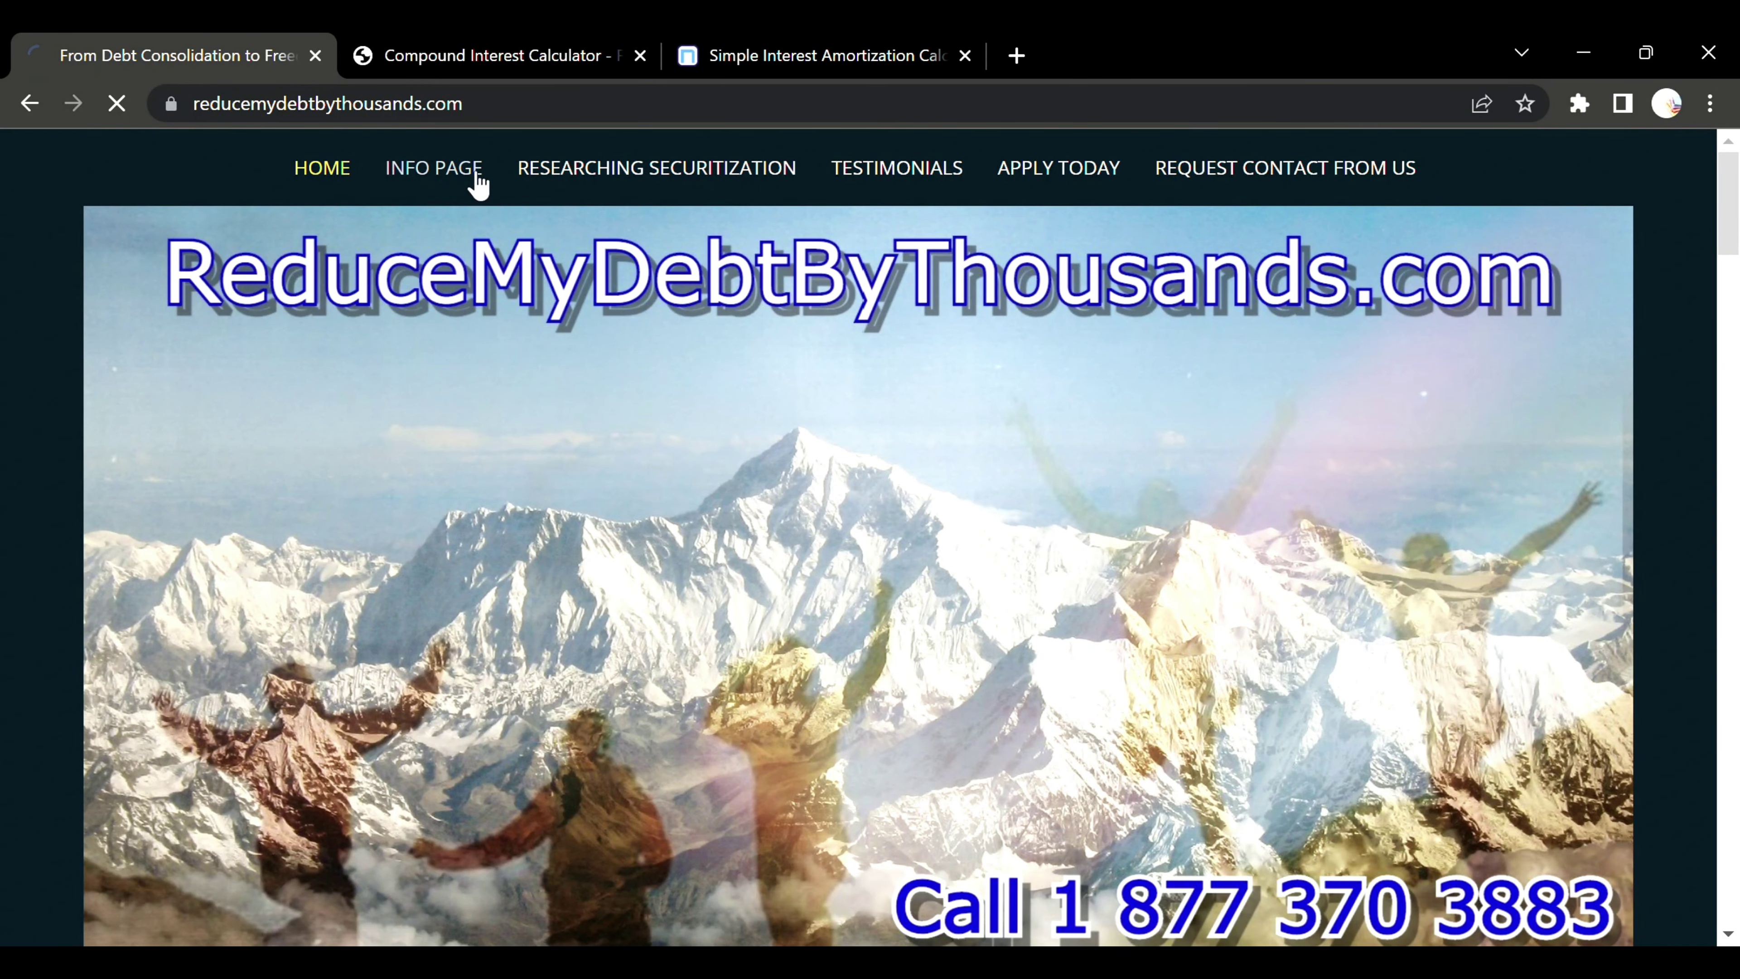
scroll(788, 469, down, 12)
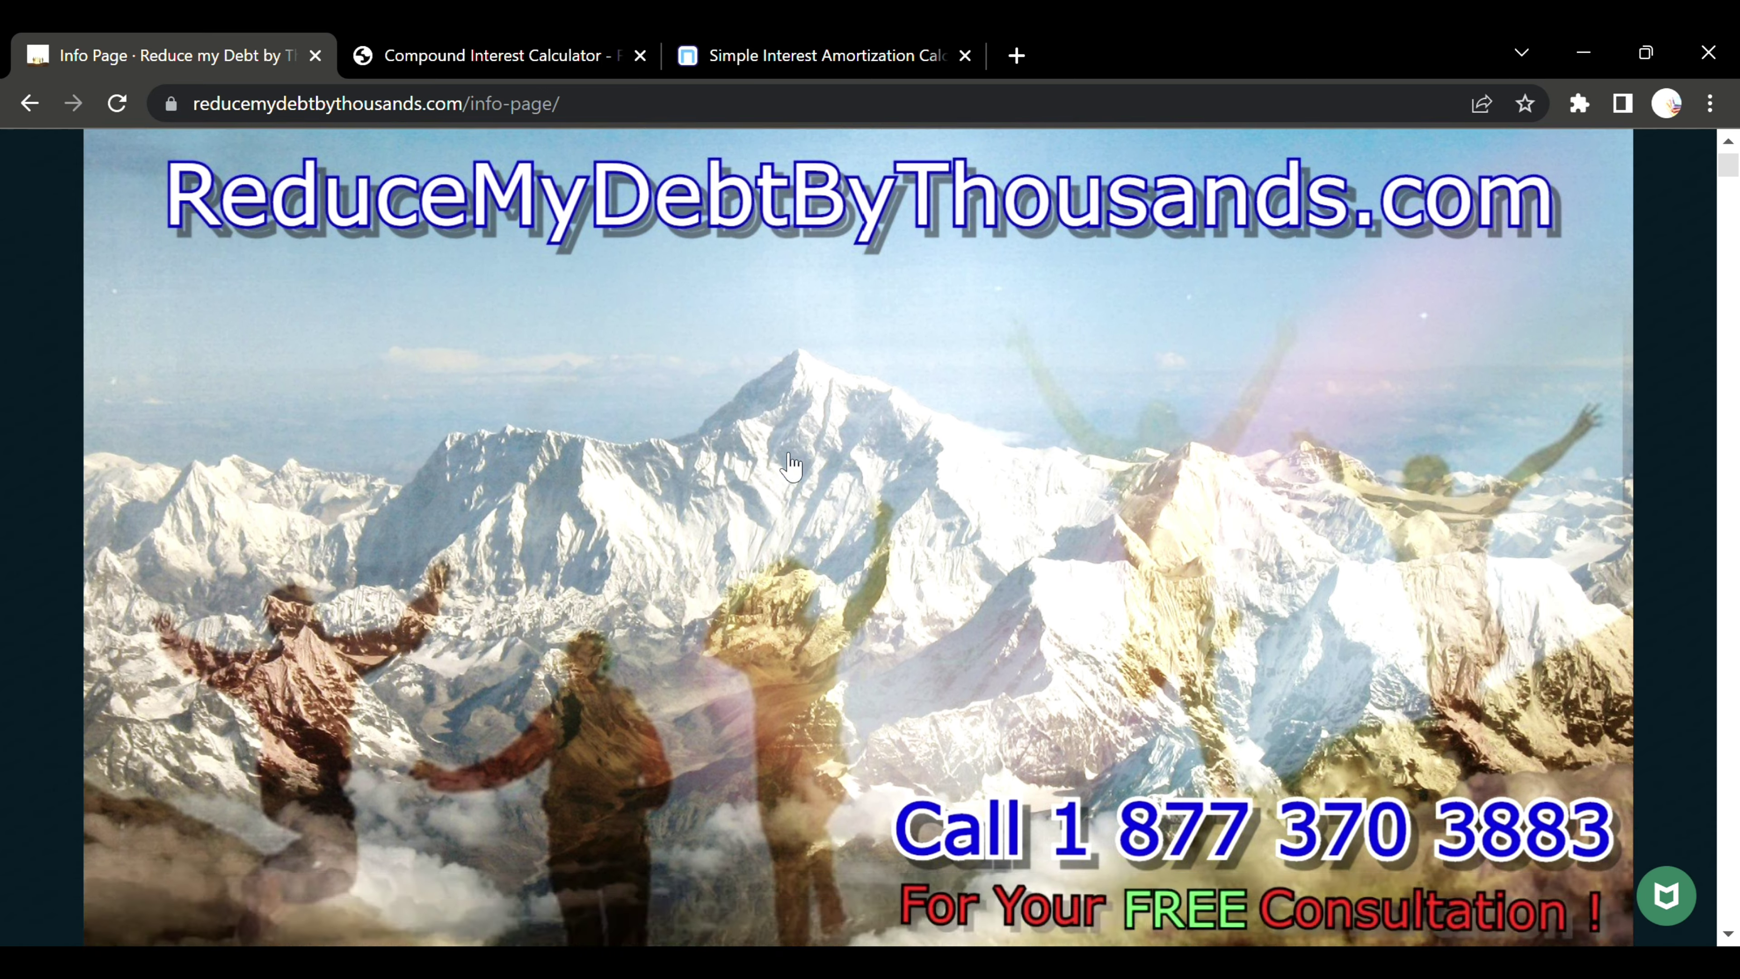
scroll(793, 466, down, 15)
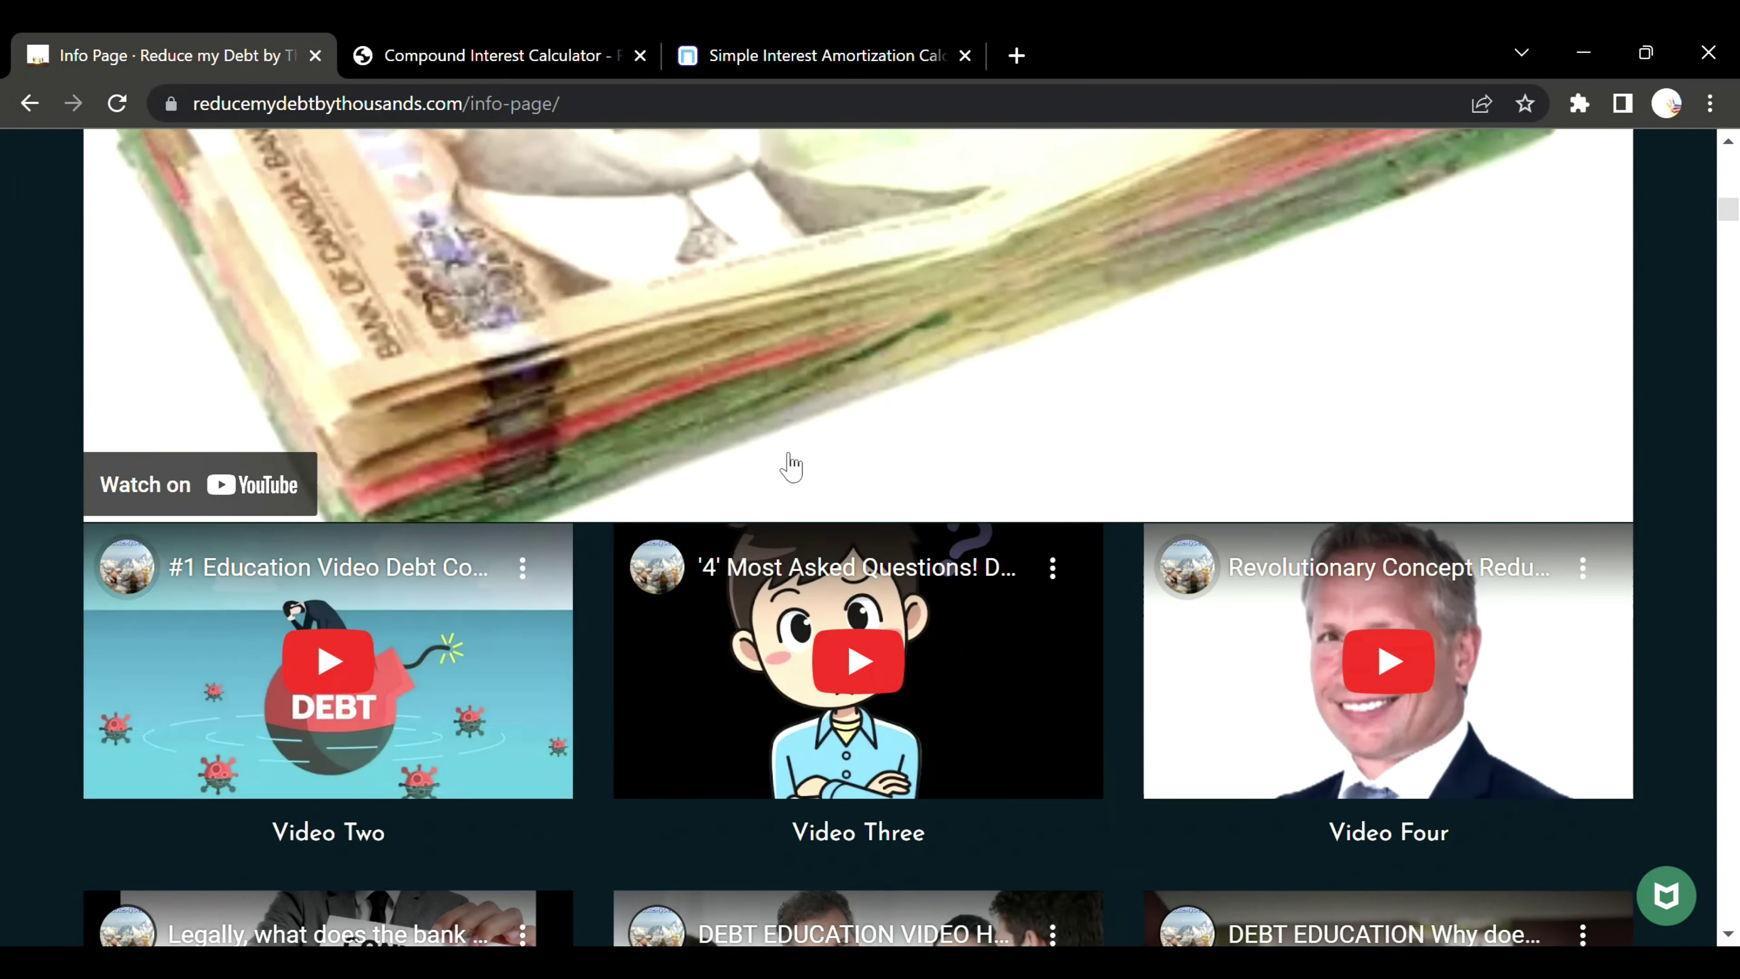